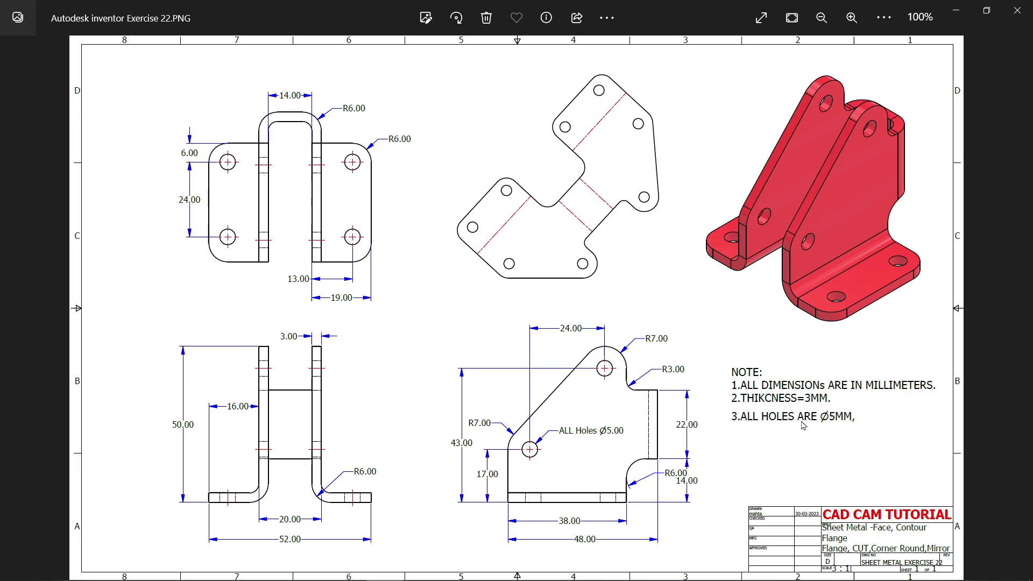
Zoom and pan the bracket drawing to inspect its side view, notes, title block and 3D view
scroll(754, 429, "up", 3)
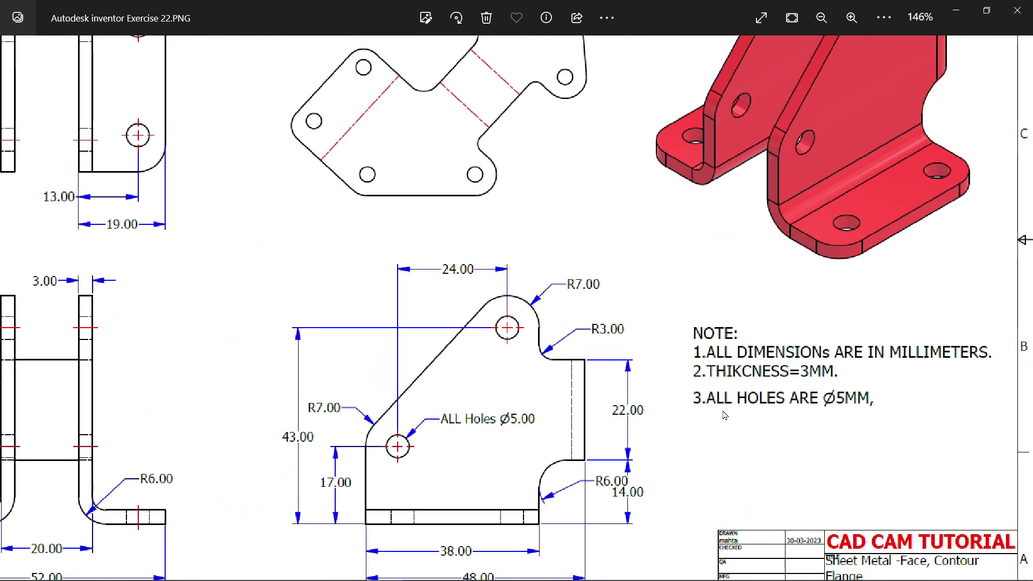
mouse_move(623, 429)
left_mouse_down()
mouse_move(787, 416)
mouse_move(806, 364)
left_mouse_up()
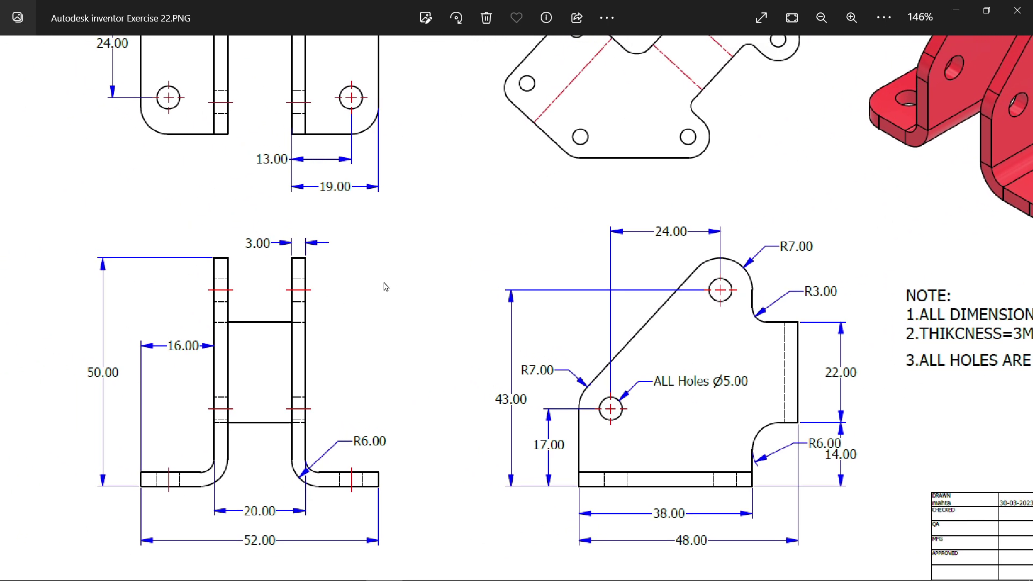
left_click_drag(385, 286, 397, 364)
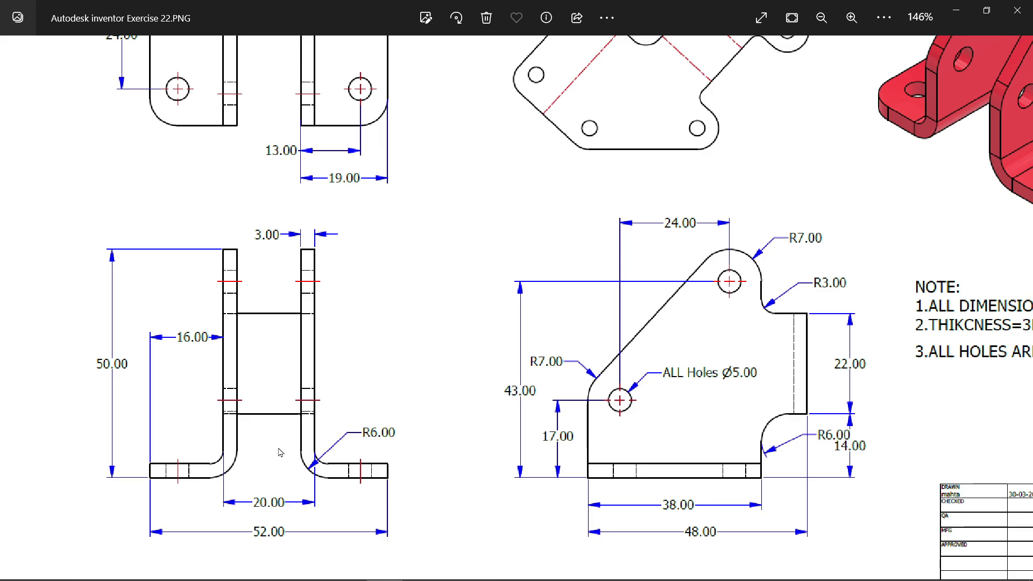
left_click_drag(551, 300, 516, 288)
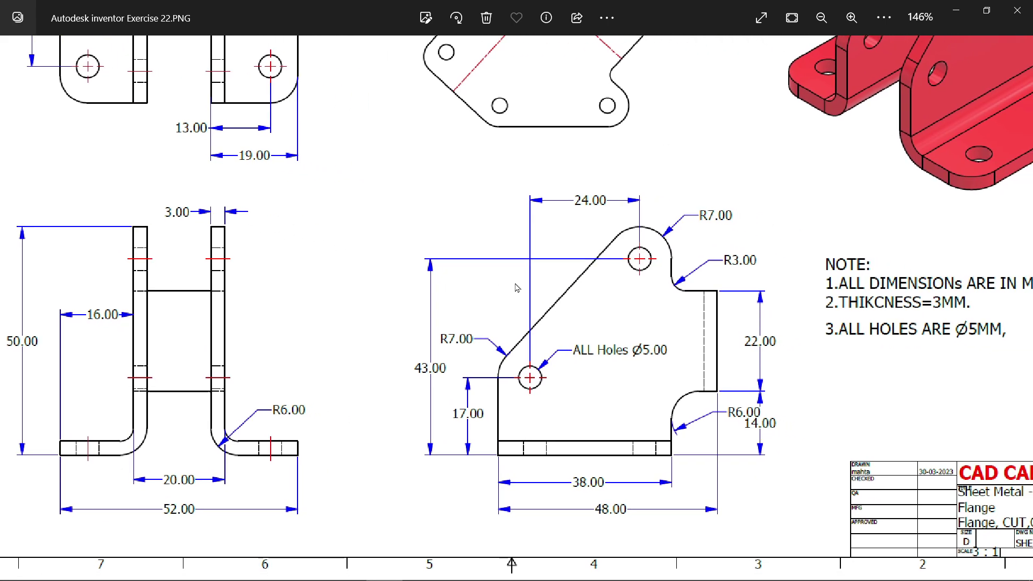
scroll(698, 291, "down", 2)
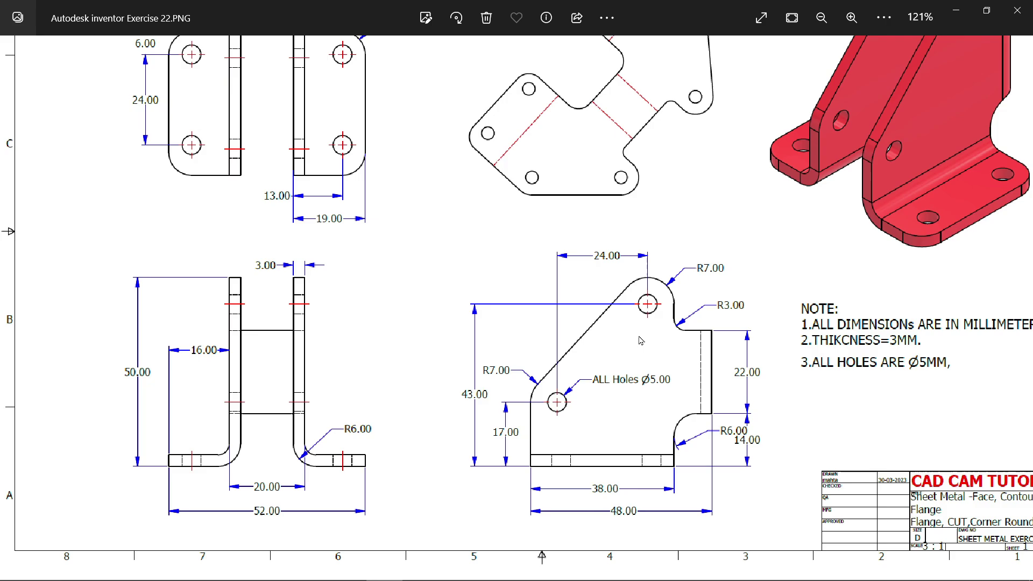
left_click_drag(637, 368, 576, 342)
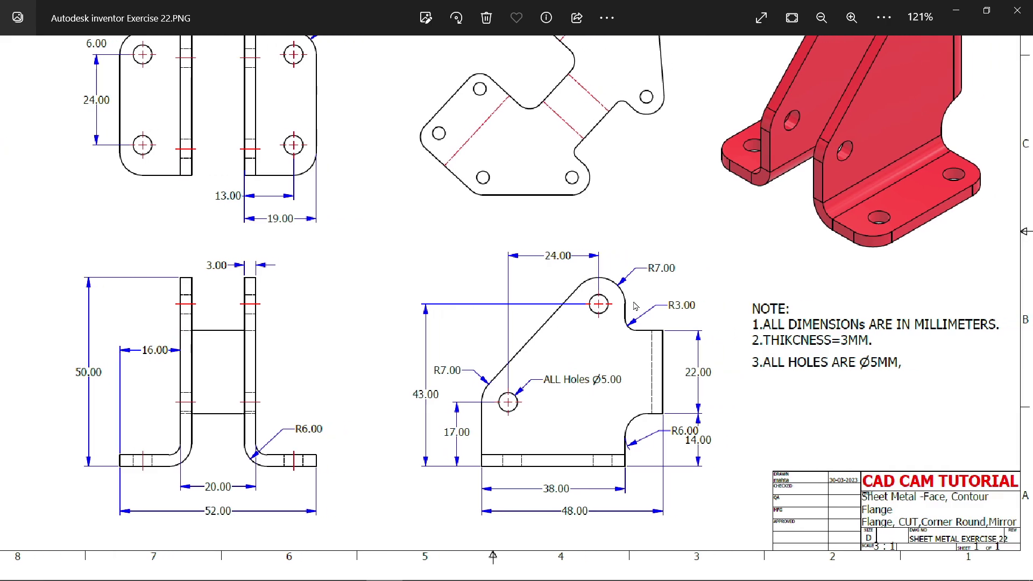
scroll(635, 306, "down", 2)
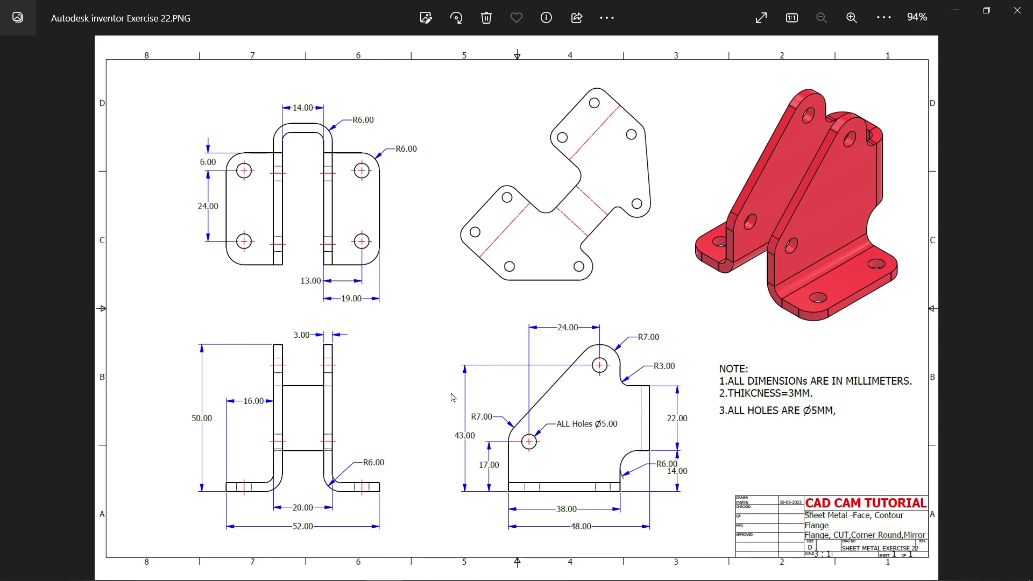
scroll(496, 446, "up", 3)
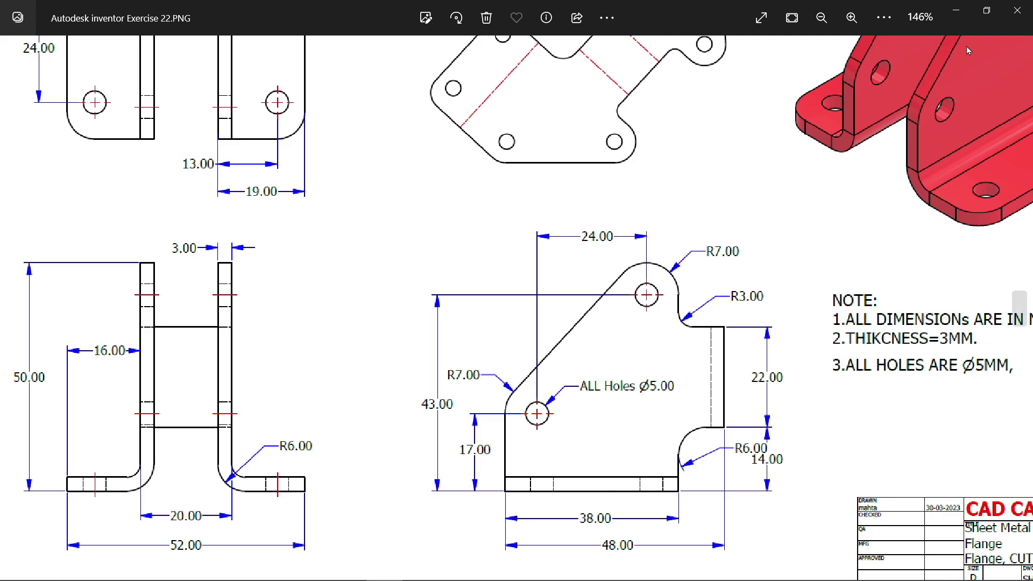
Minimize Photos, add the Sheet Metal tab to the CommandManager and start a new sketch
left_click(956, 11)
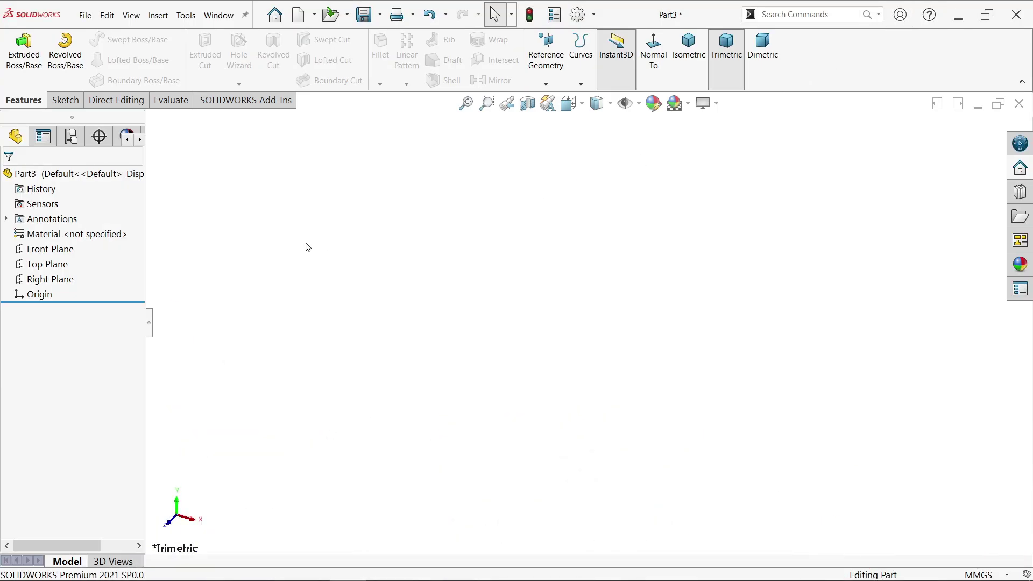
right_click(75, 110)
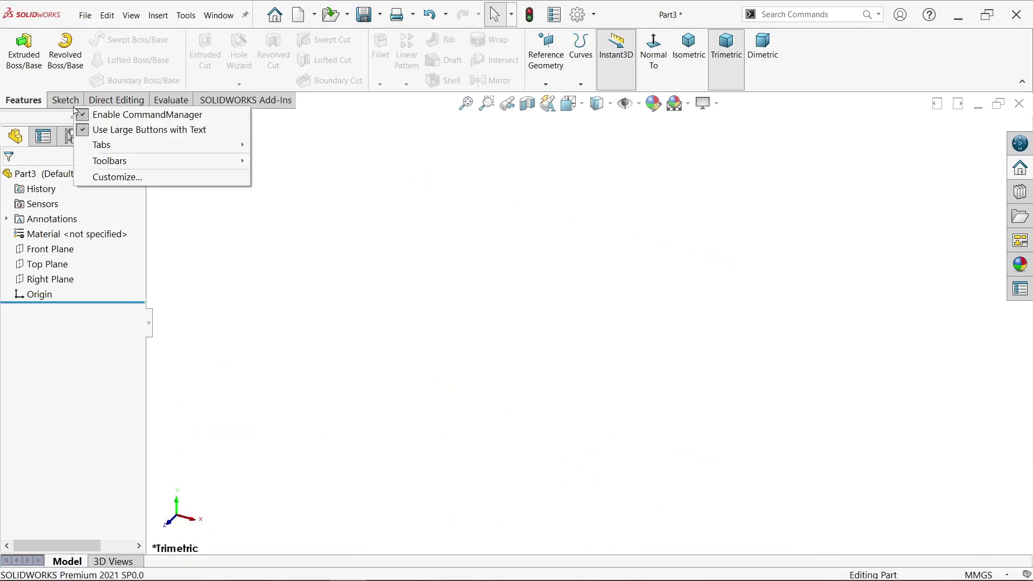
mouse_move(125, 152)
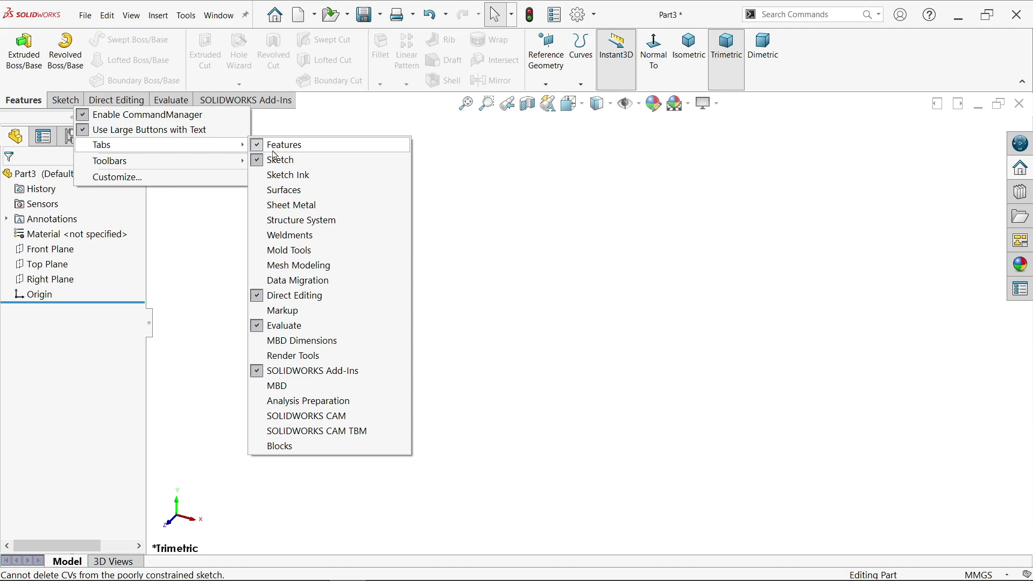
left_click(286, 211)
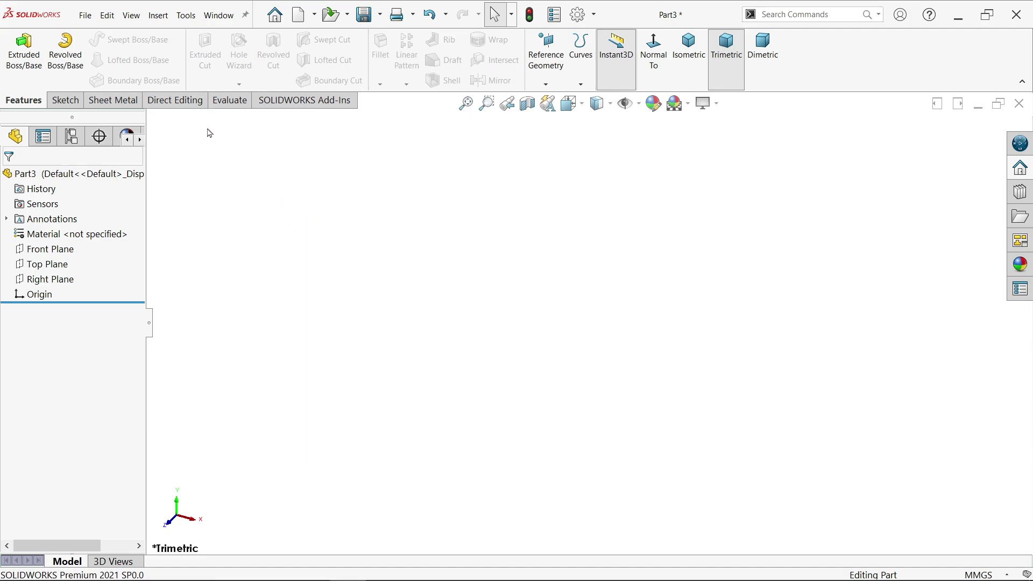
left_click(112, 100)
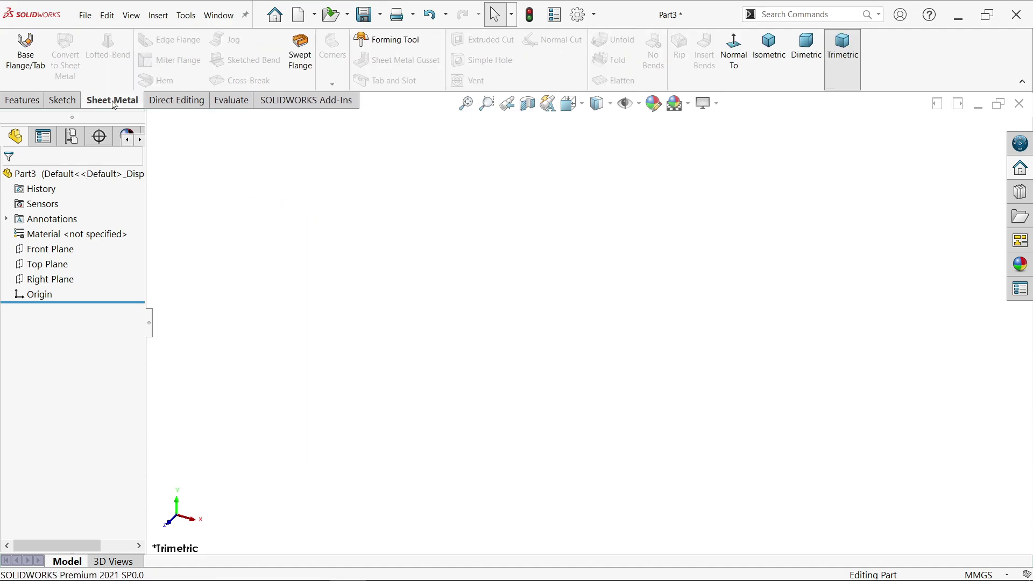
left_click(63, 100)
left_click(18, 54)
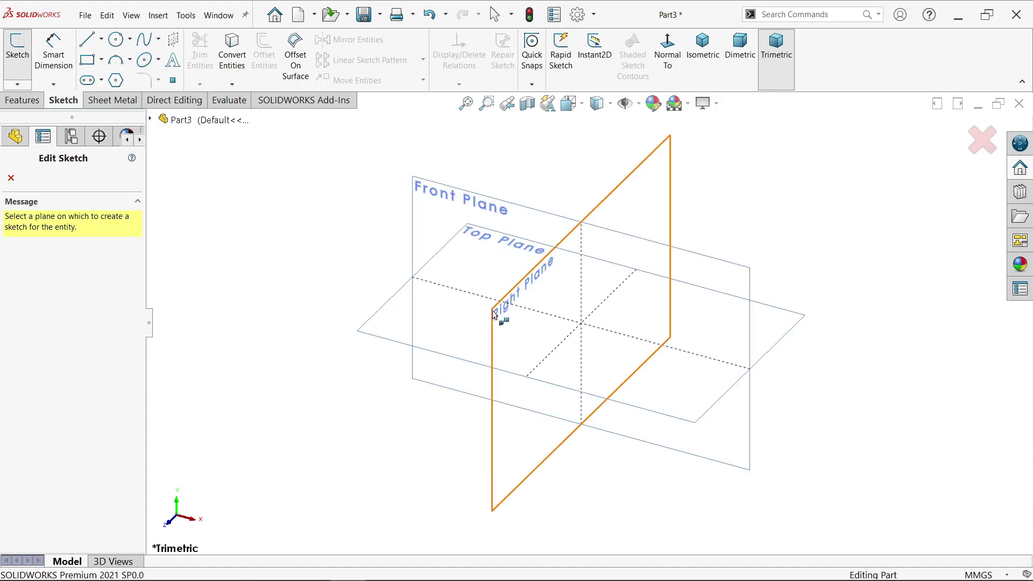
On the Right Plane, draw a large circle and a small hole circle centred on the origin
left_click(614, 201)
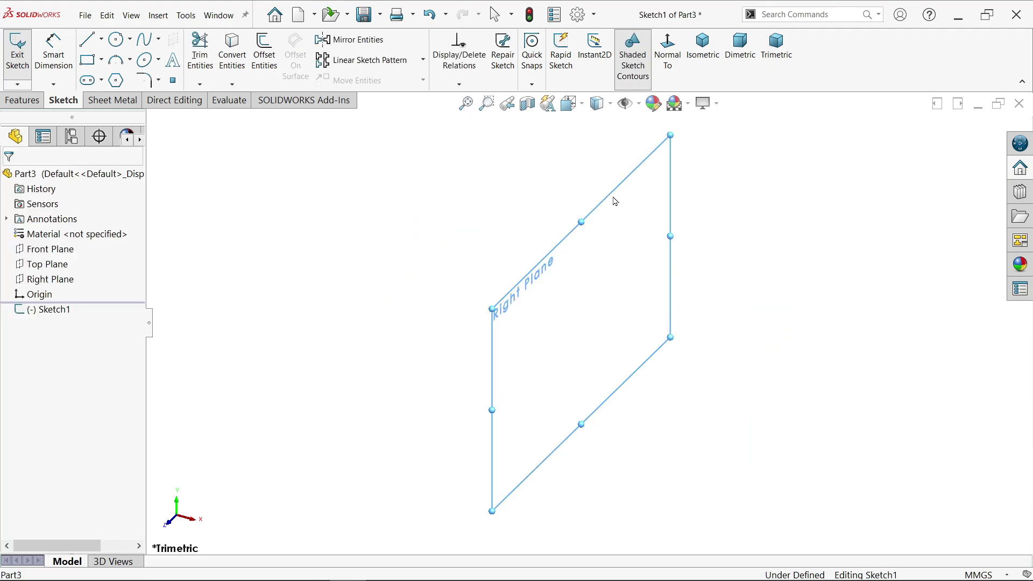
left_click(116, 39)
left_click(589, 322)
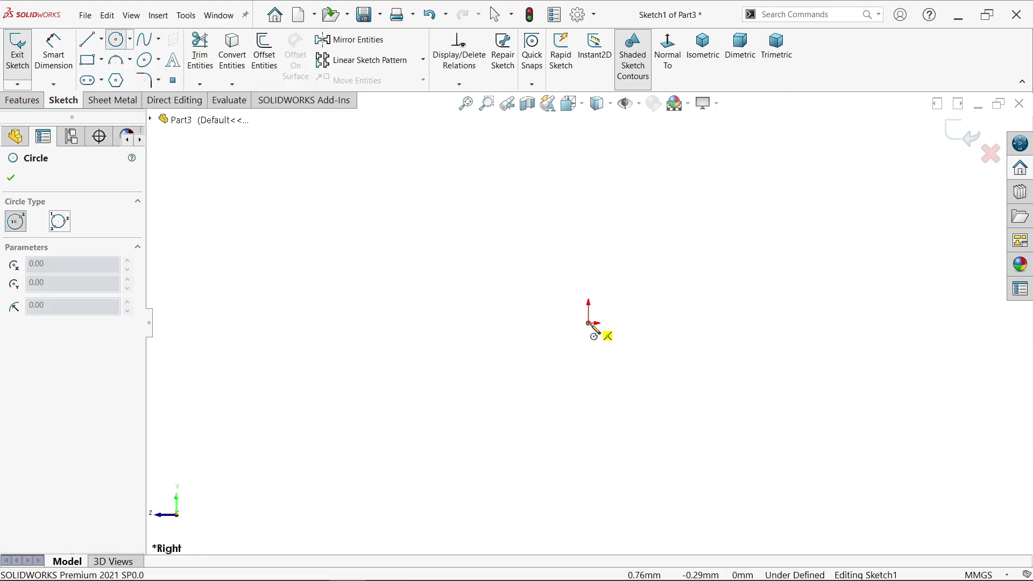
left_click(613, 288)
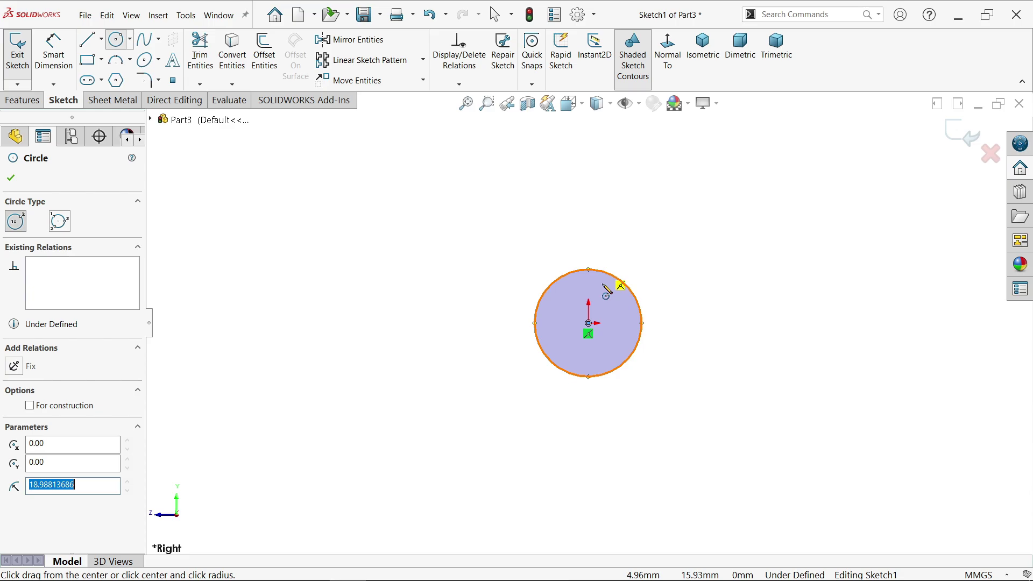
left_click(589, 322)
left_click(614, 330)
Draw a second outer circle and hole circle down and left of the origin
scroll(554, 464, "up", 2)
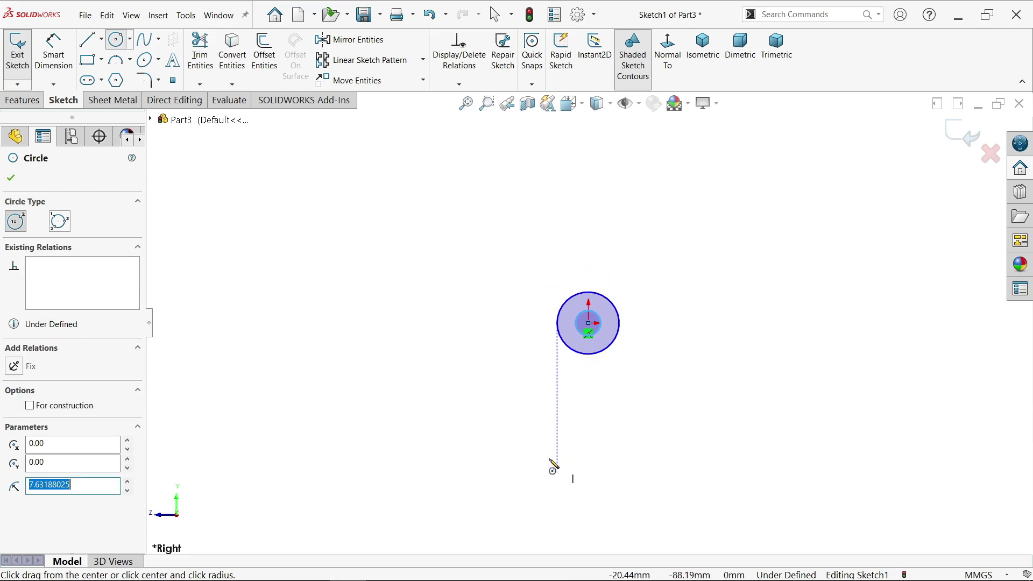
scroll(505, 415, "down", 2)
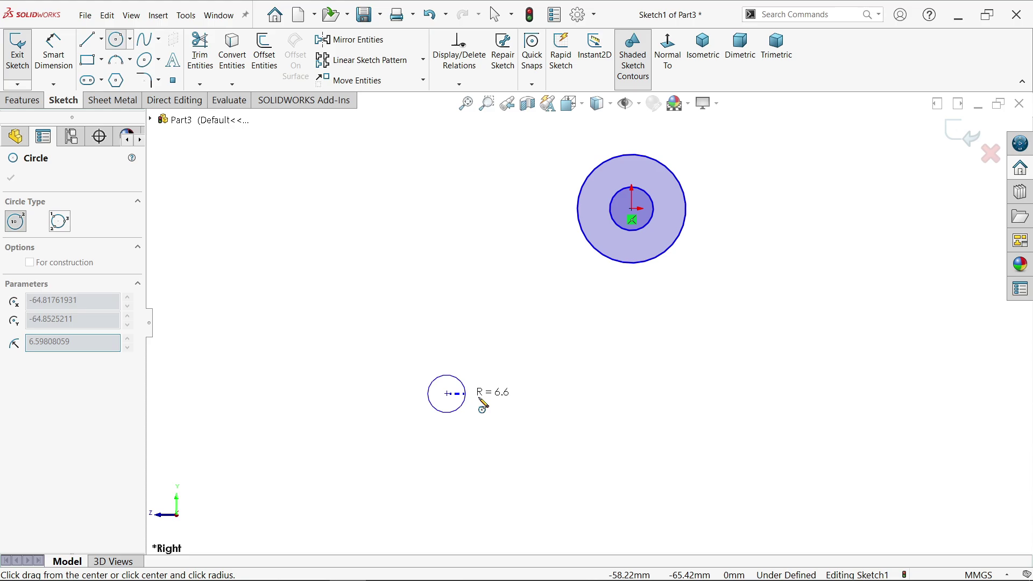
left_click(446, 393)
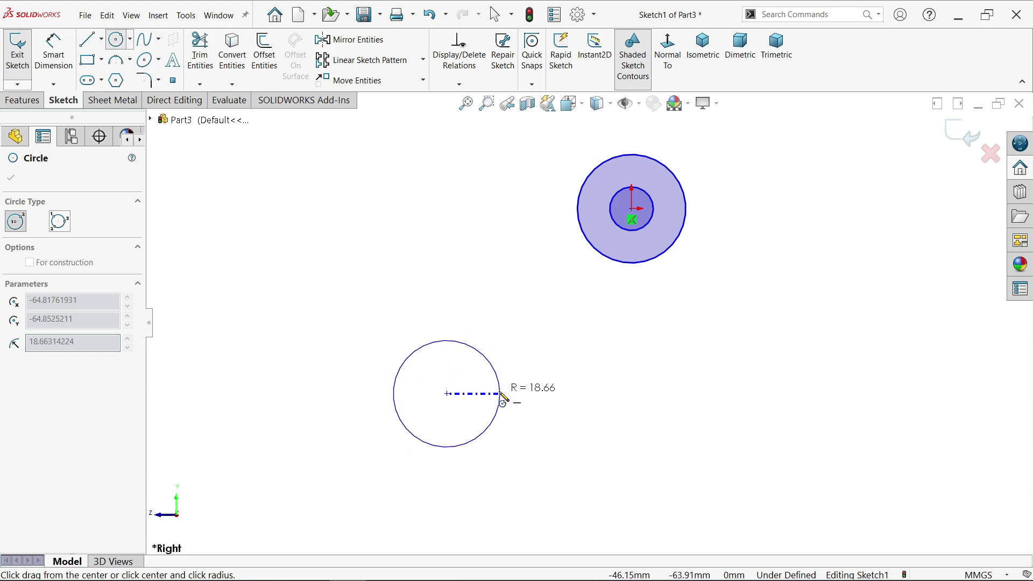
left_click(496, 396)
left_click(446, 393)
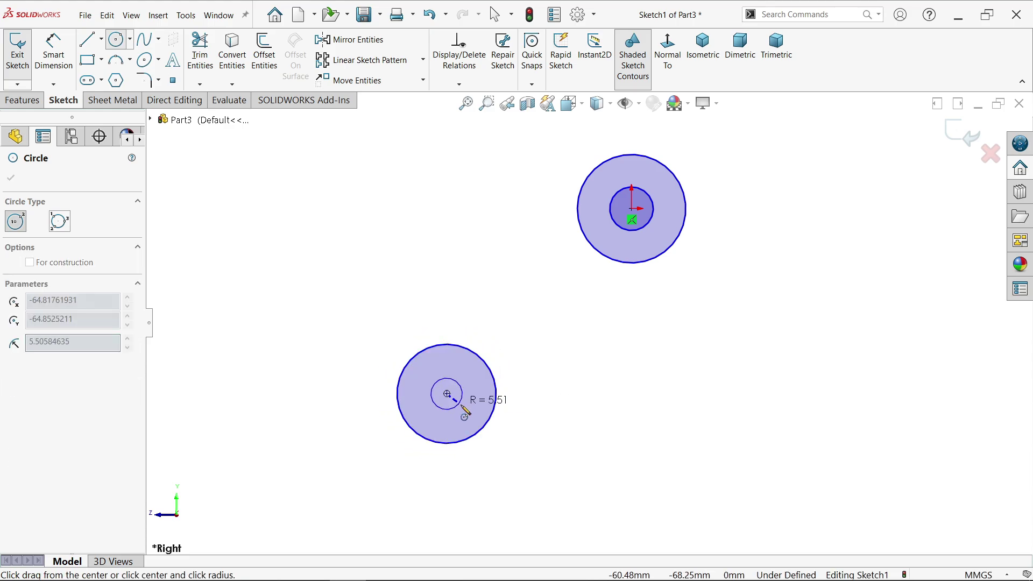
left_click(462, 406)
right_click(451, 202)
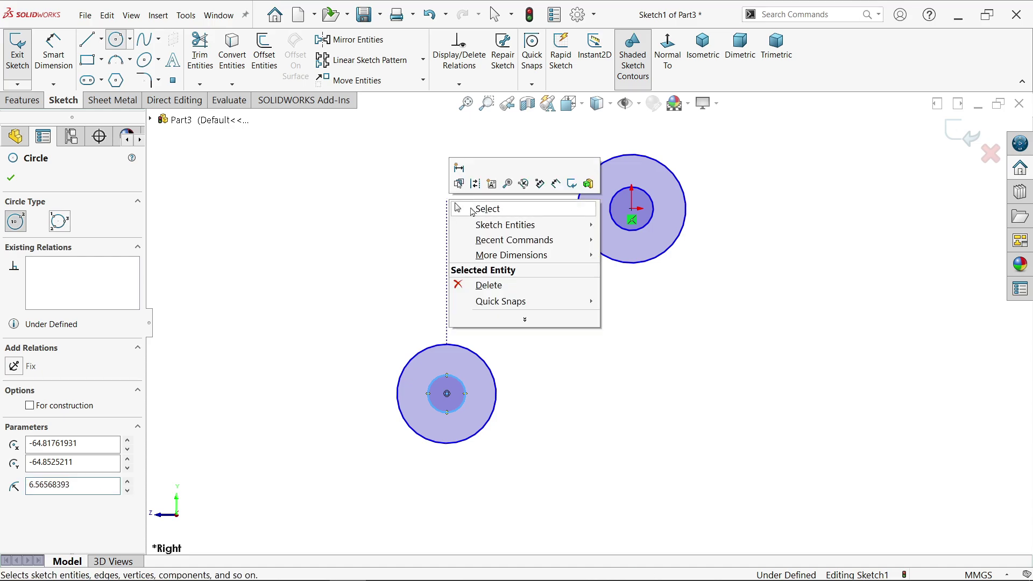
left_click(487, 214)
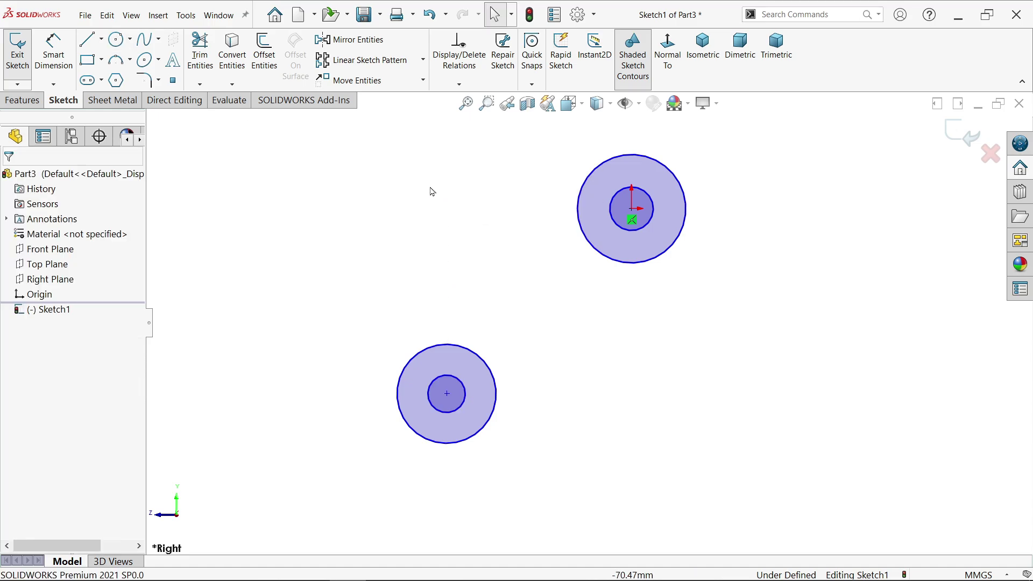
Draw the outline lines: a vertical right edge, the bottom edge and a slanted left edge
left_click(89, 40)
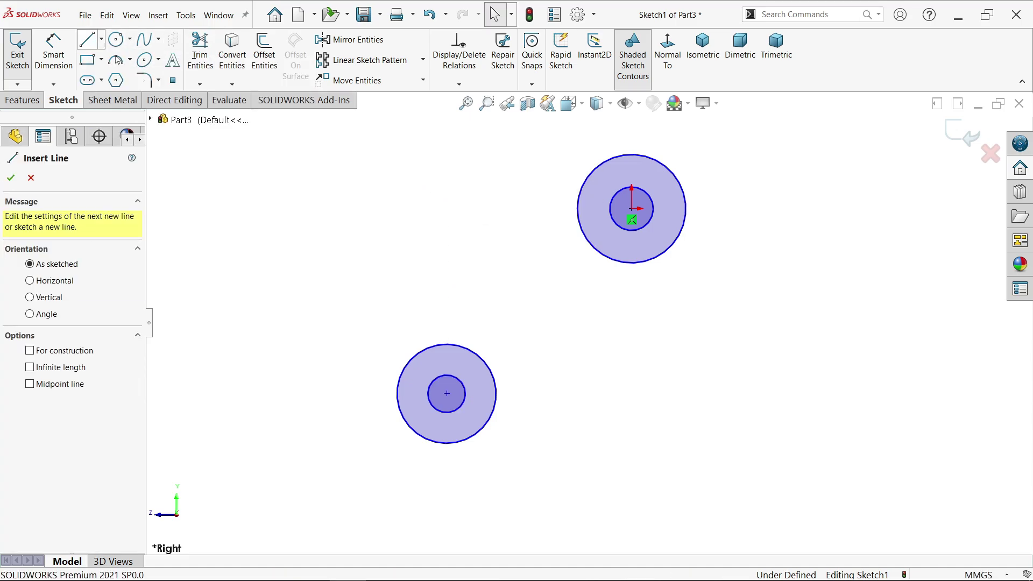
left_click(686, 209)
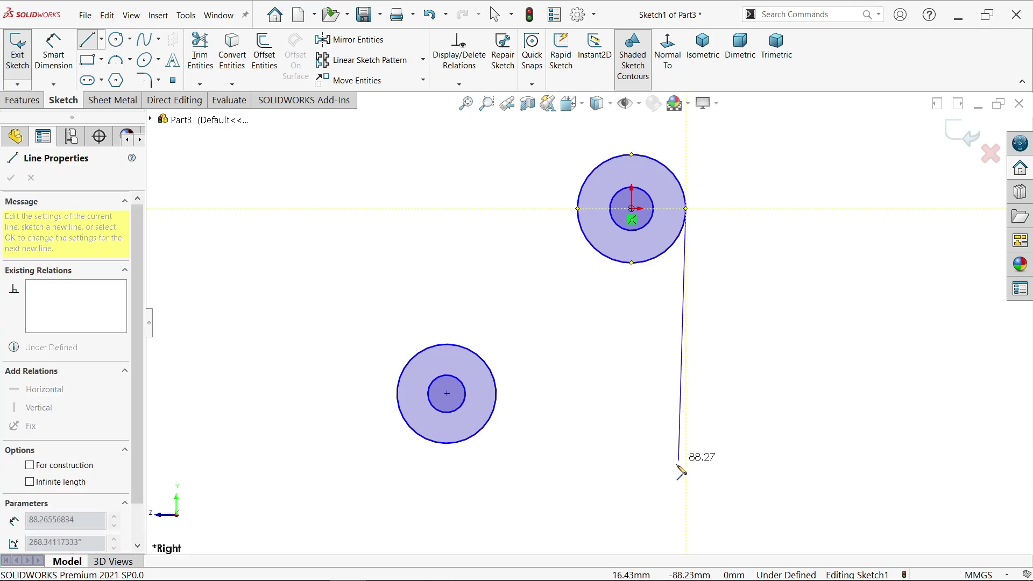
left_click(685, 524)
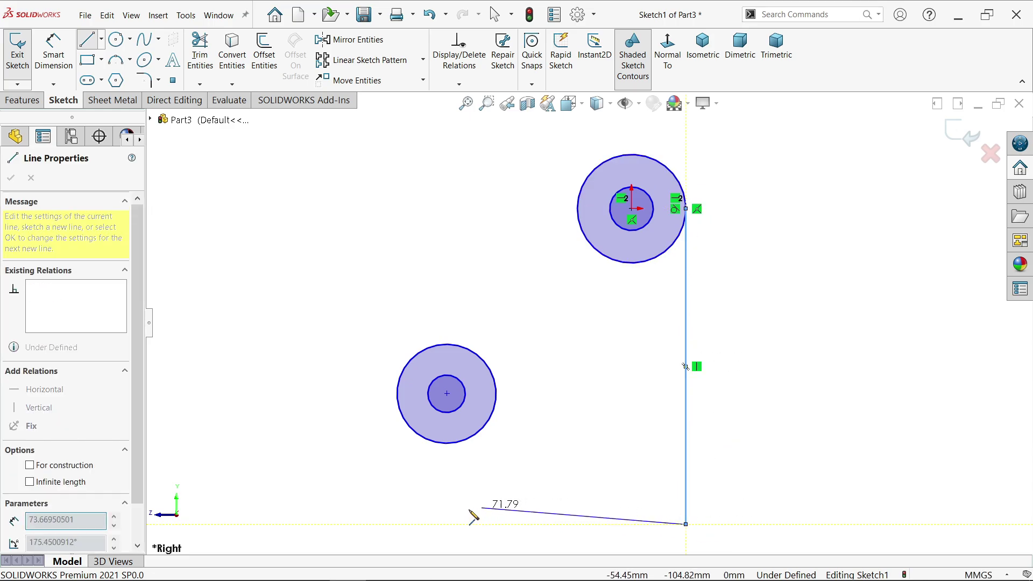
left_click(384, 524)
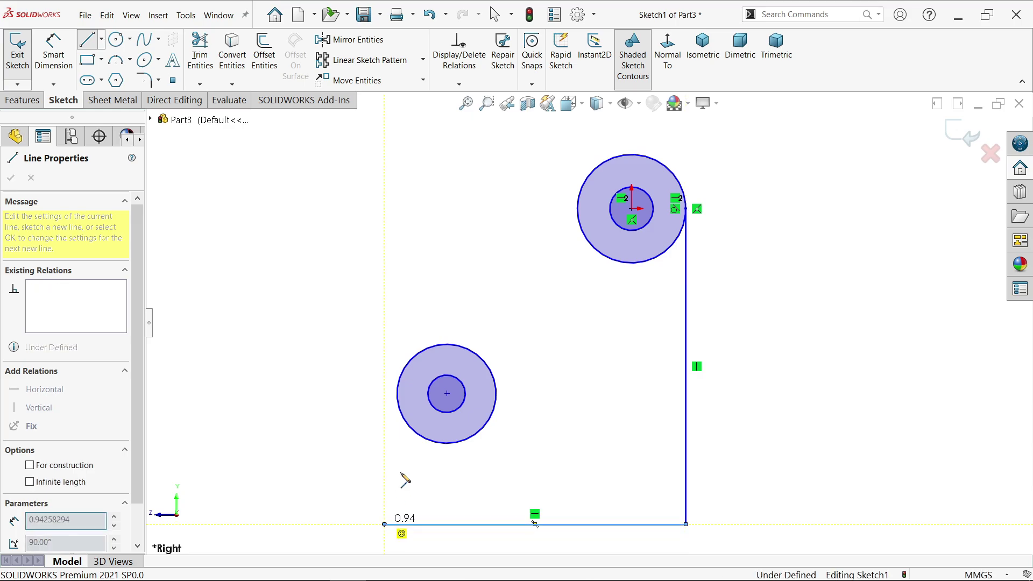
left_click(398, 395)
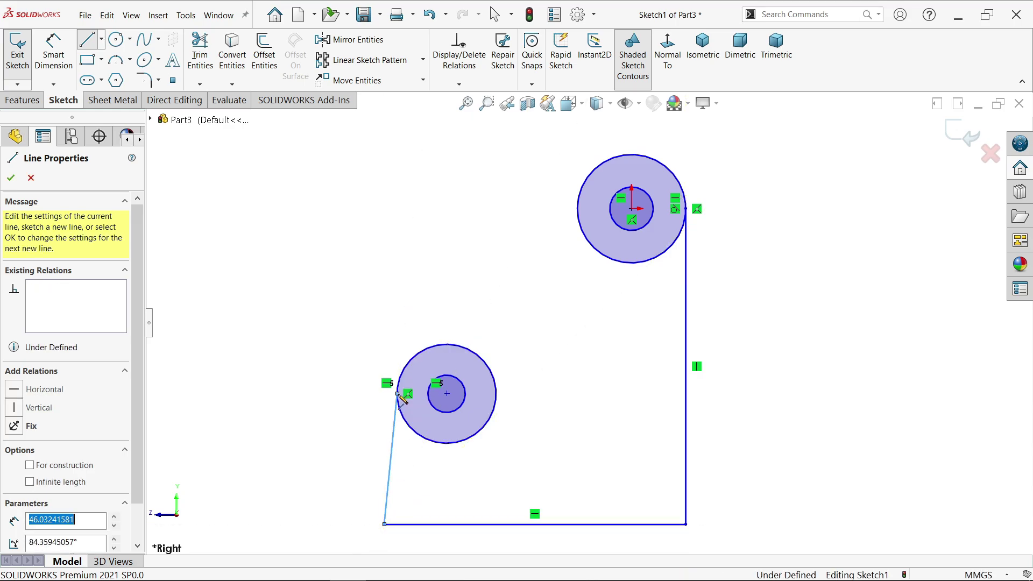
right_click(402, 399)
left_click(379, 382)
key("Escape")
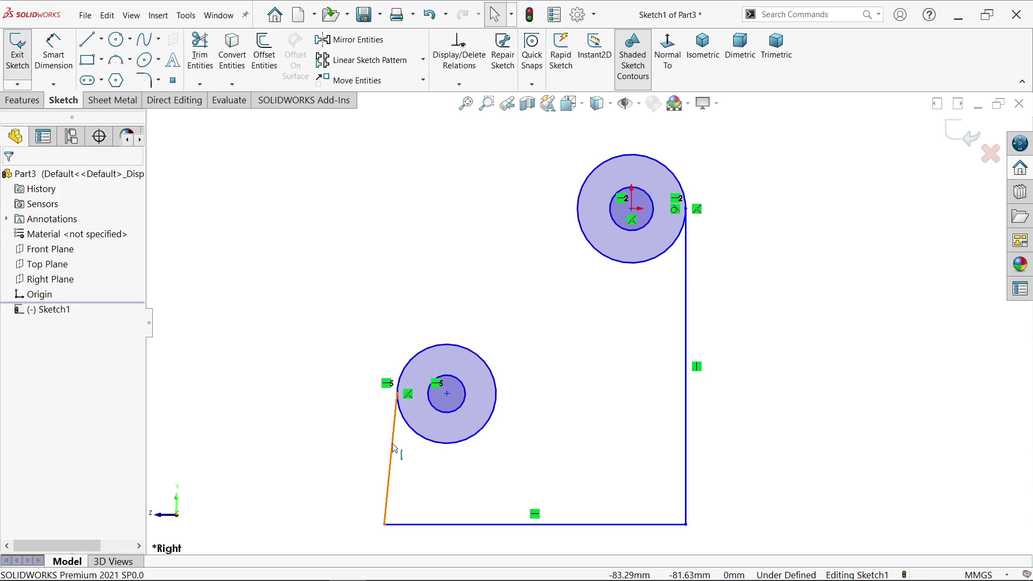
Constrain the slanted left edge line to be vertical
left_click(393, 450)
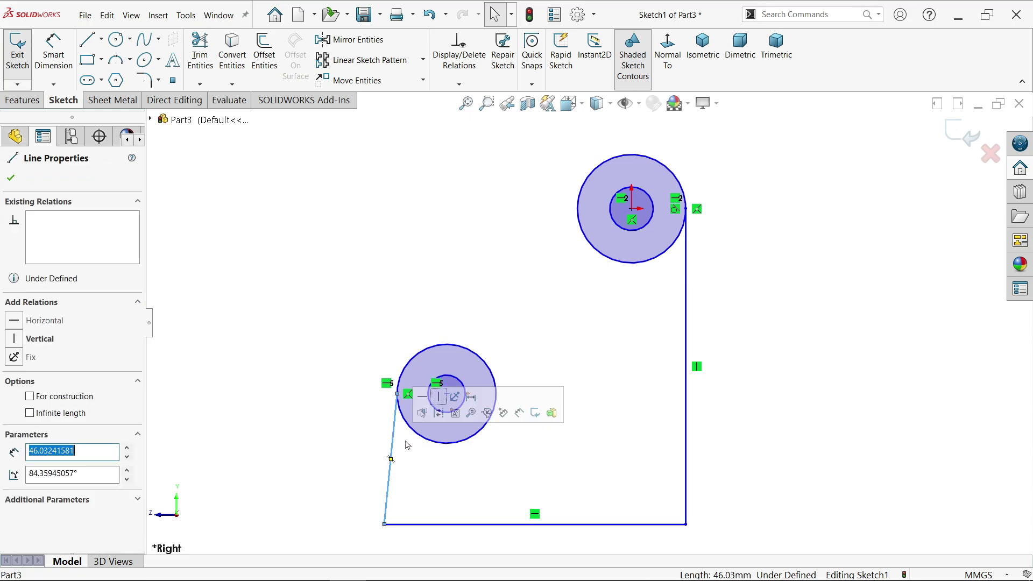
left_click(439, 398)
left_click(415, 260)
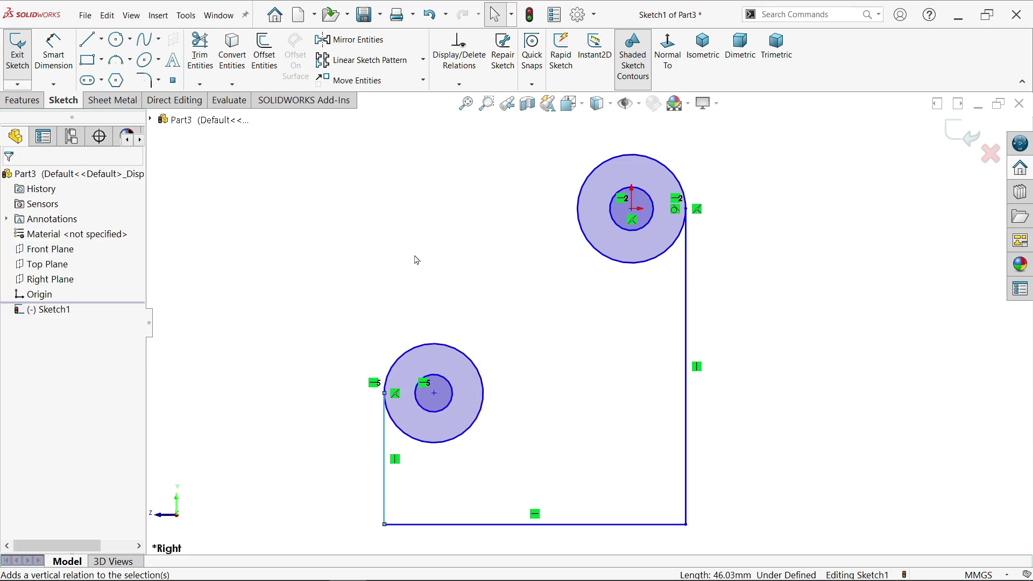
Draw a line from the lower circle tangent to the upper circle
left_click(88, 39)
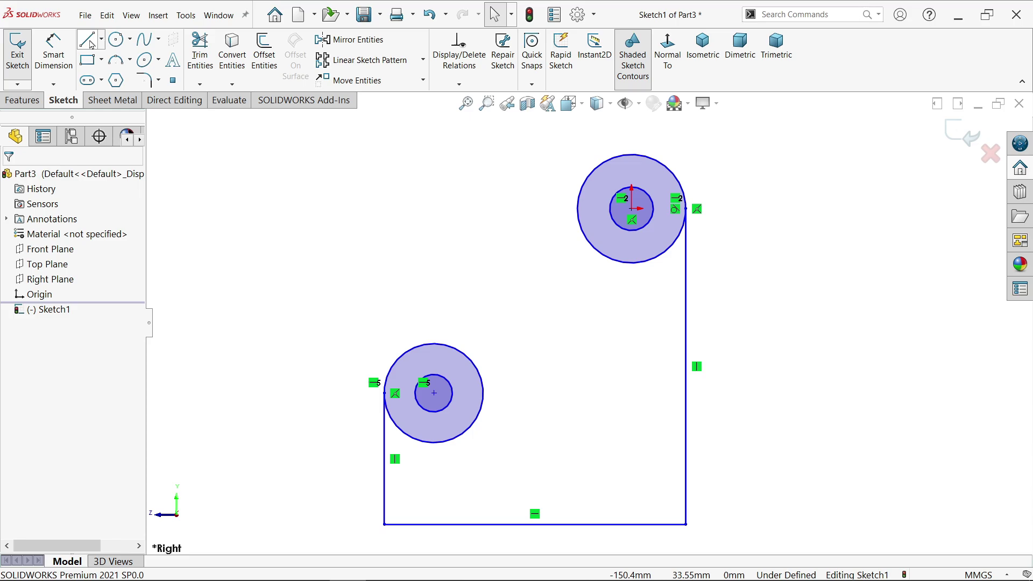
left_click(402, 370)
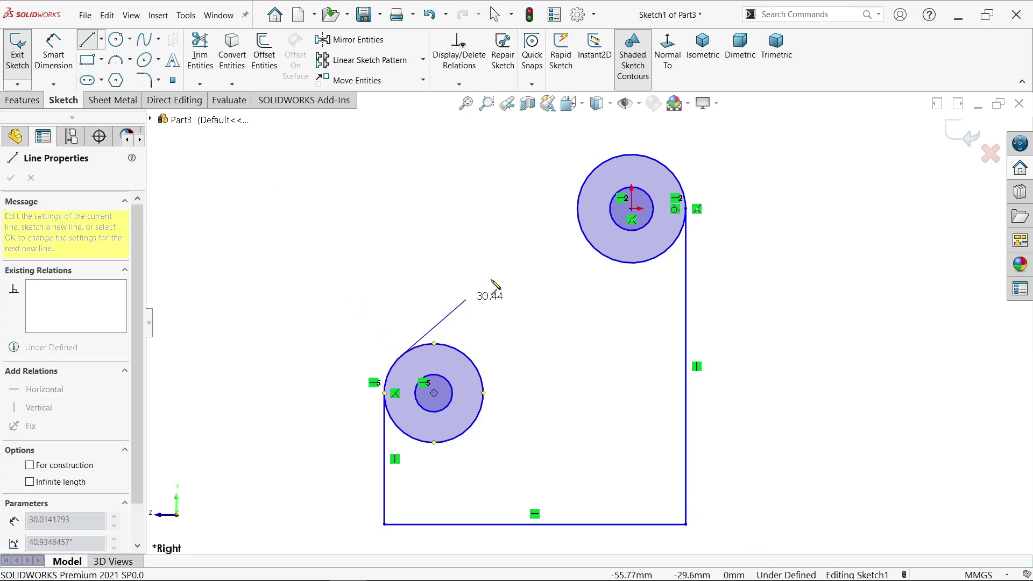
left_click(593, 171)
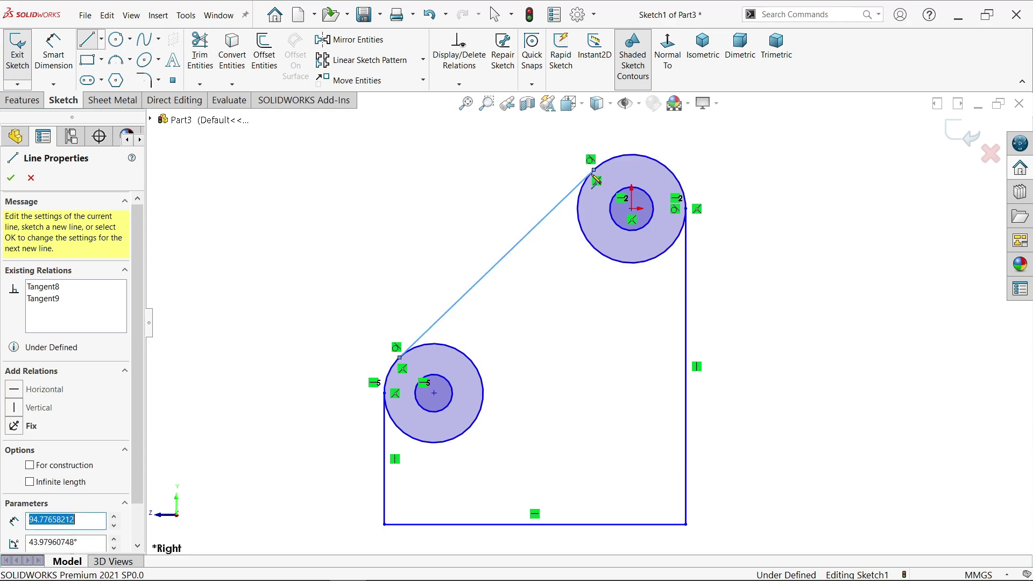
key("Escape")
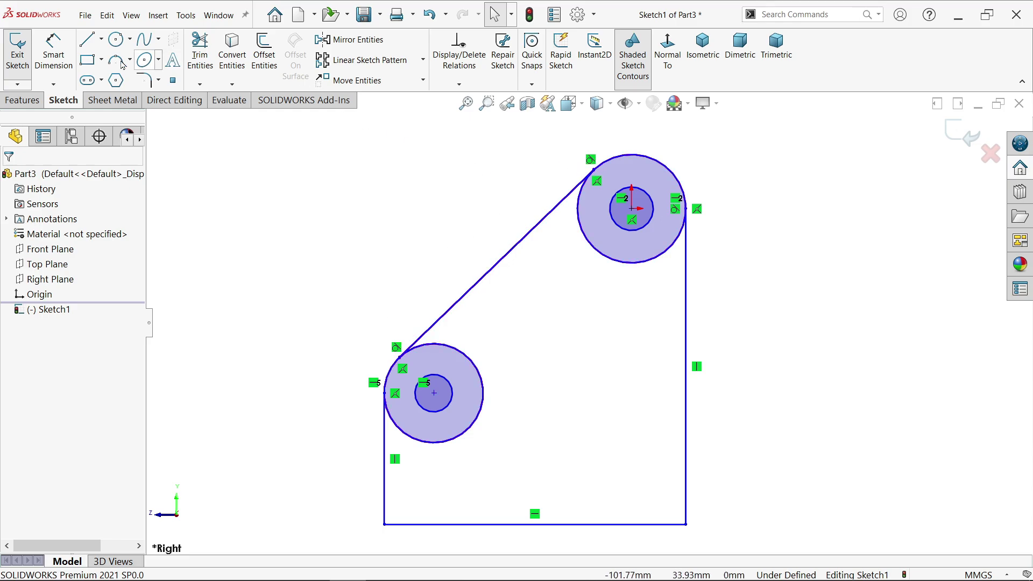
Dimension the right edge height to 43 mm and the base length to 38 mm
left_click(50, 59)
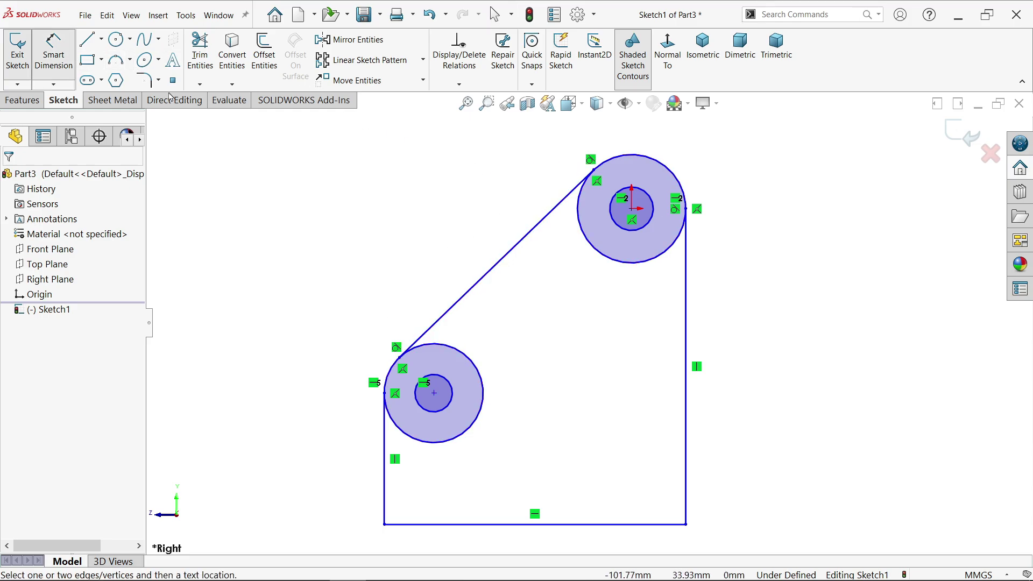
left_click(686, 349)
left_click(752, 352)
type("43")
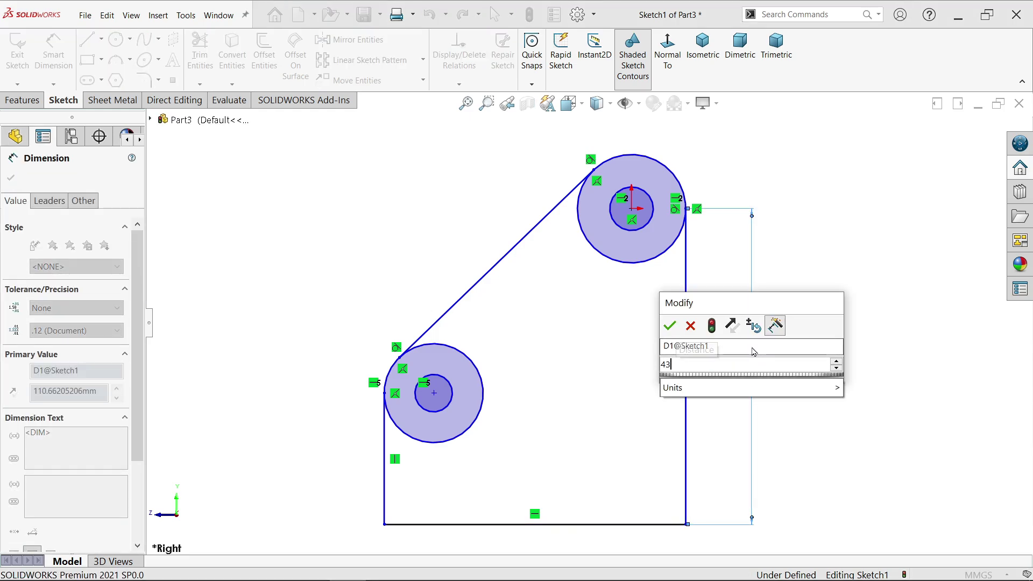
key("Return")
left_click(556, 524)
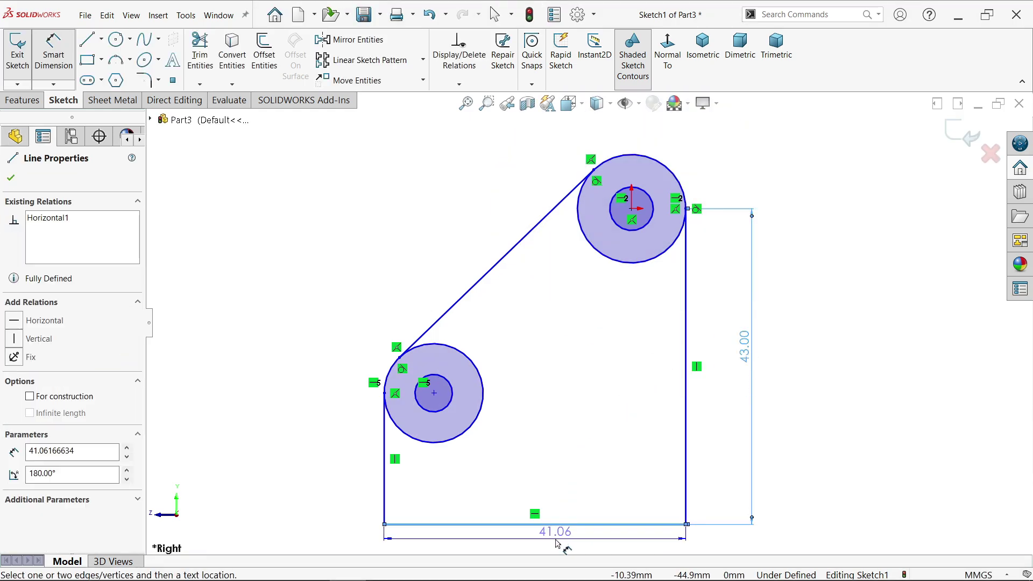
left_click(556, 543)
type("38")
key("Return")
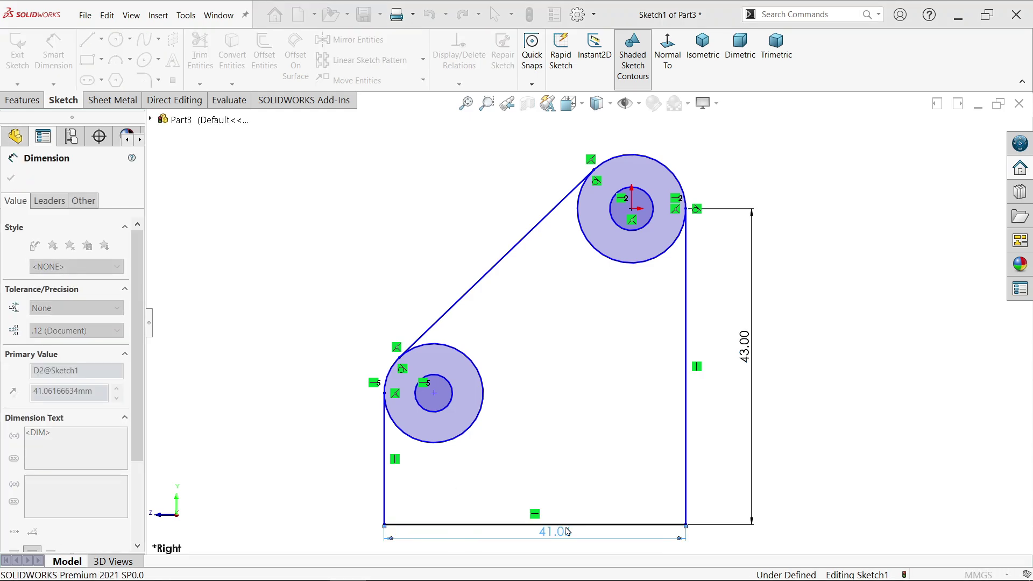
Set the upper outer circle to Ø14 and its inner hole to Ø5
left_click(678, 182)
left_click(710, 146)
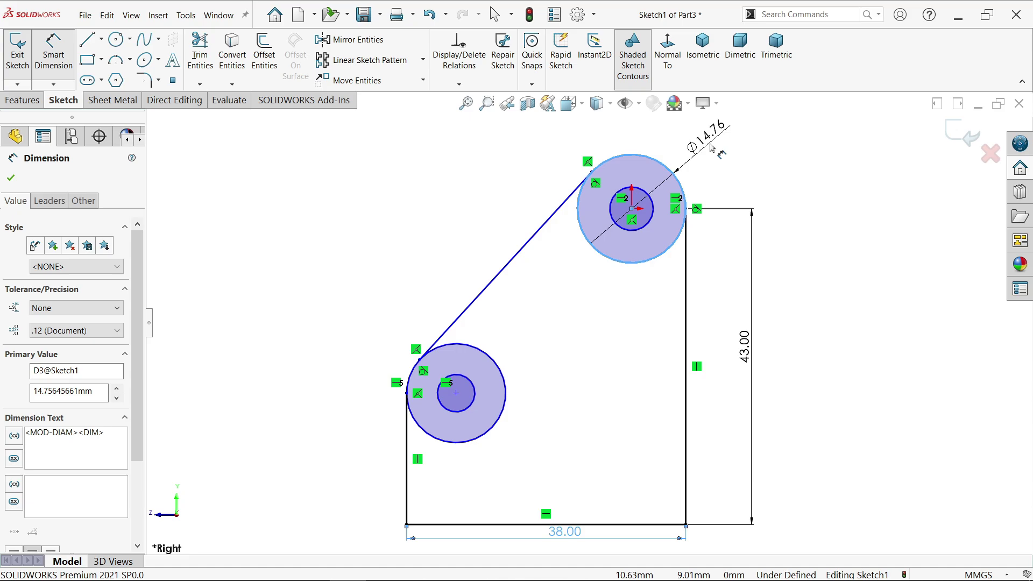
type("14")
key("Return")
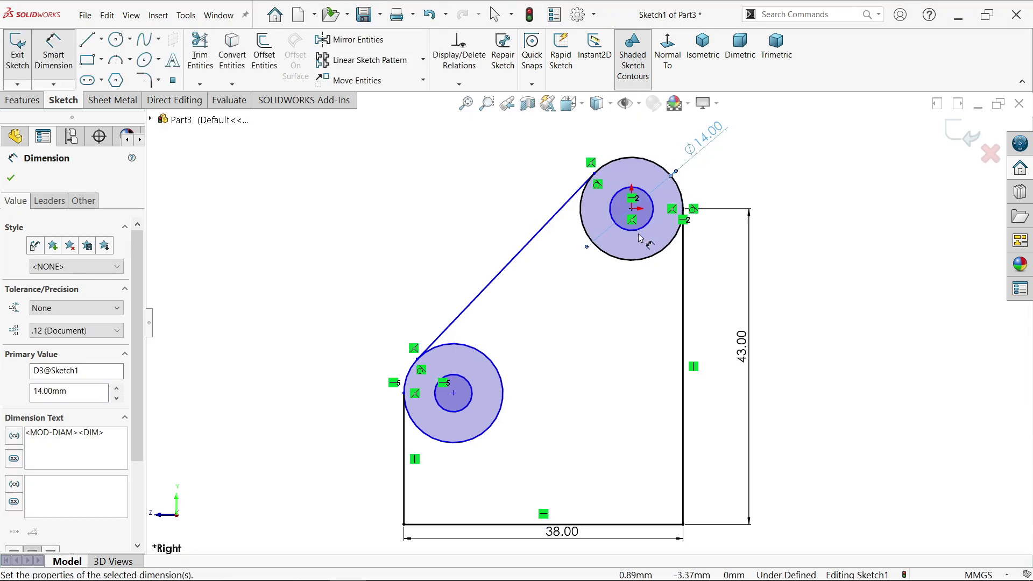
left_click(651, 211)
left_click(629, 317)
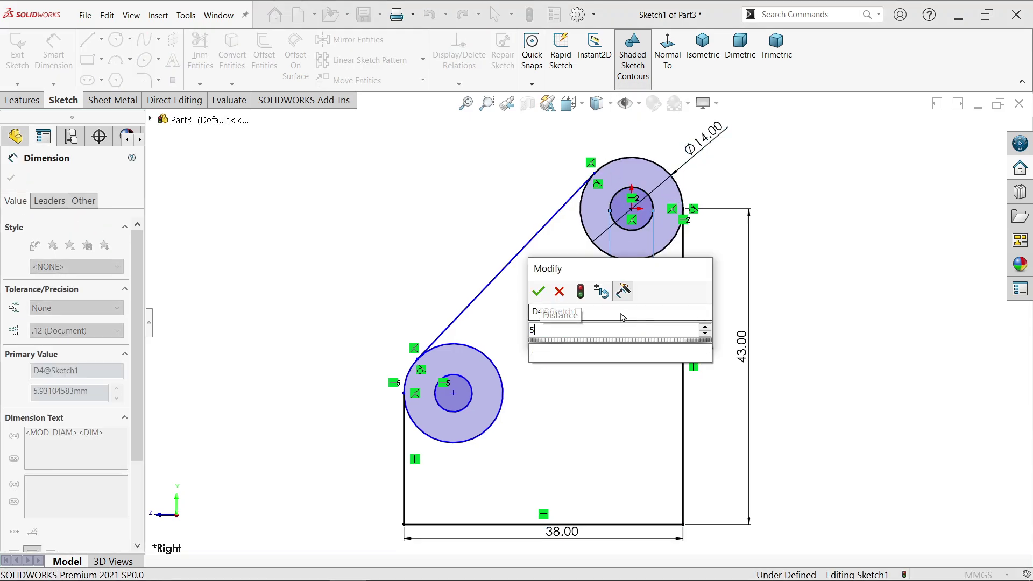
type("5")
key("Return")
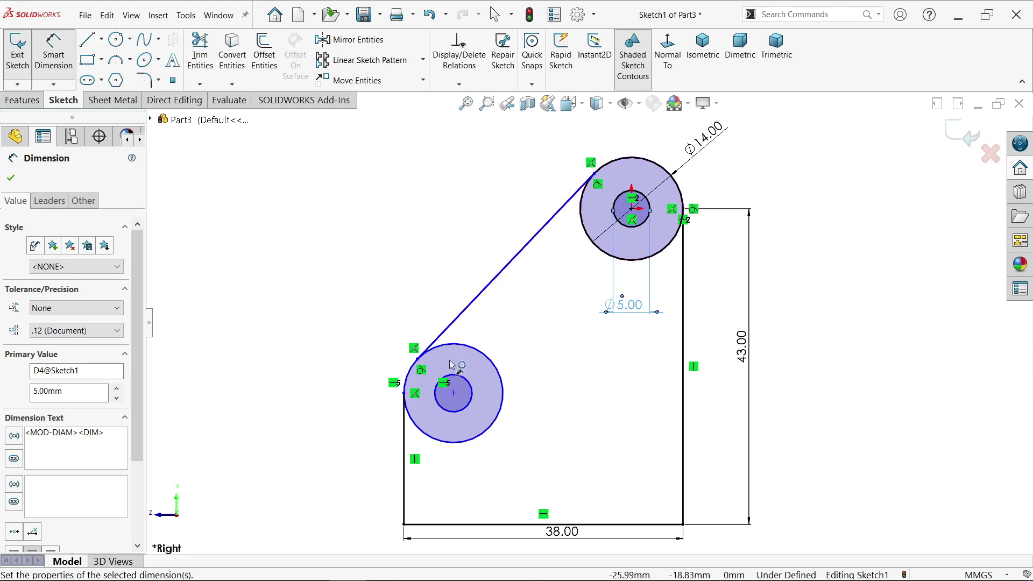
Place the lower circle centre 17 mm above the base and 24 mm from the upper centre
left_click(454, 394)
left_click(438, 525)
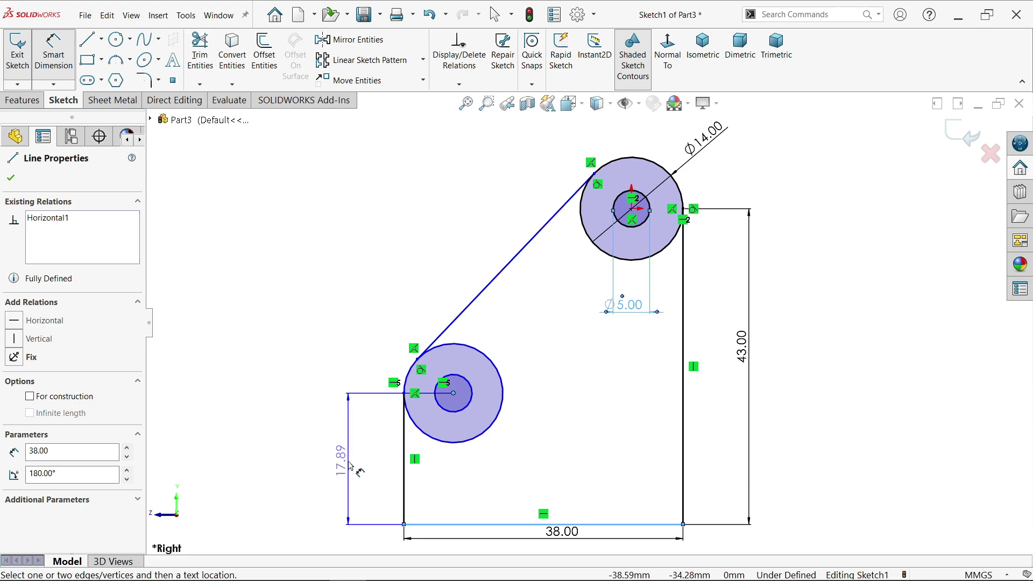
left_click(350, 466)
type("17")
key("Return")
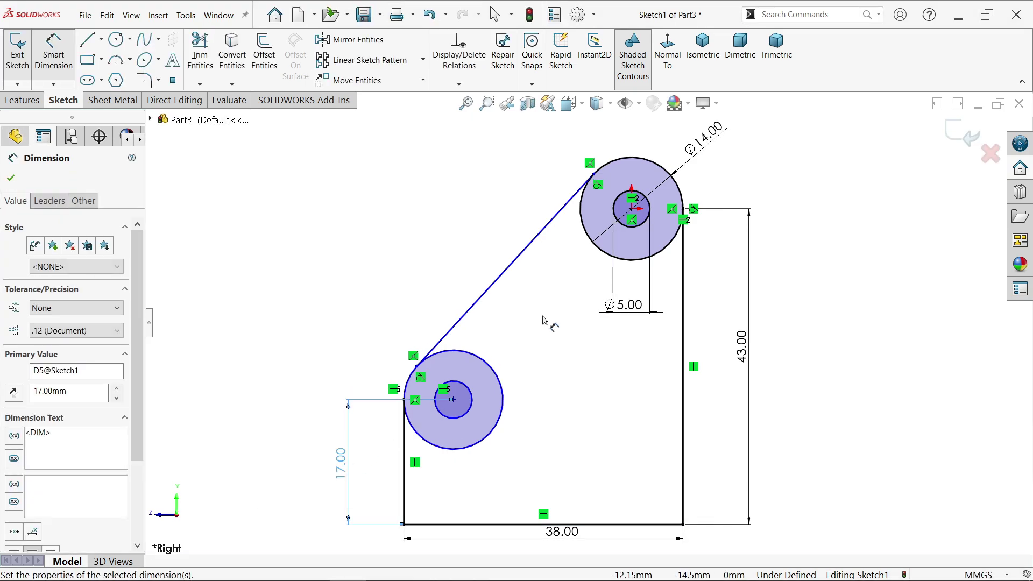
left_click(632, 208)
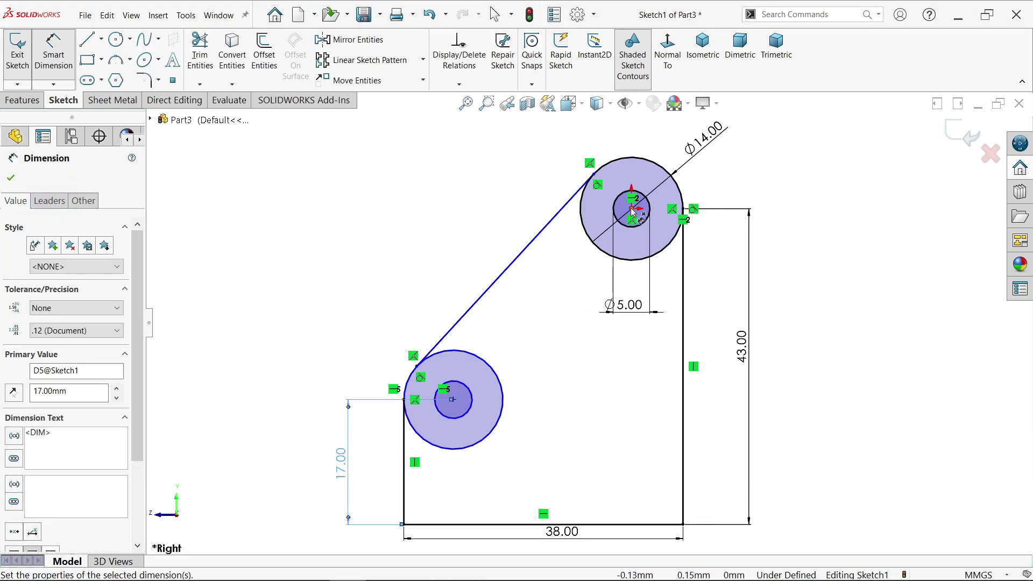
left_click(453, 399)
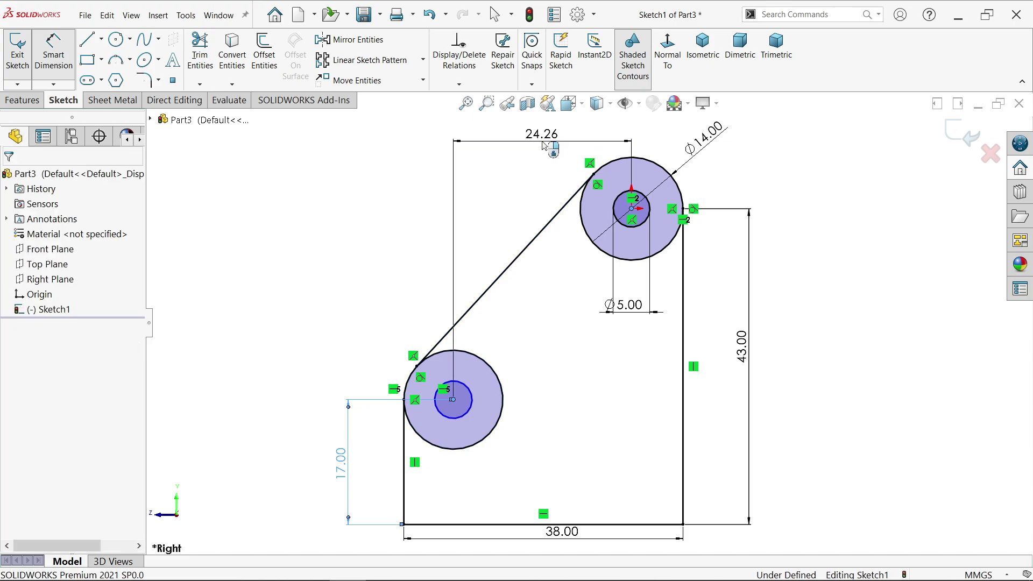
left_click(543, 144)
type("27")
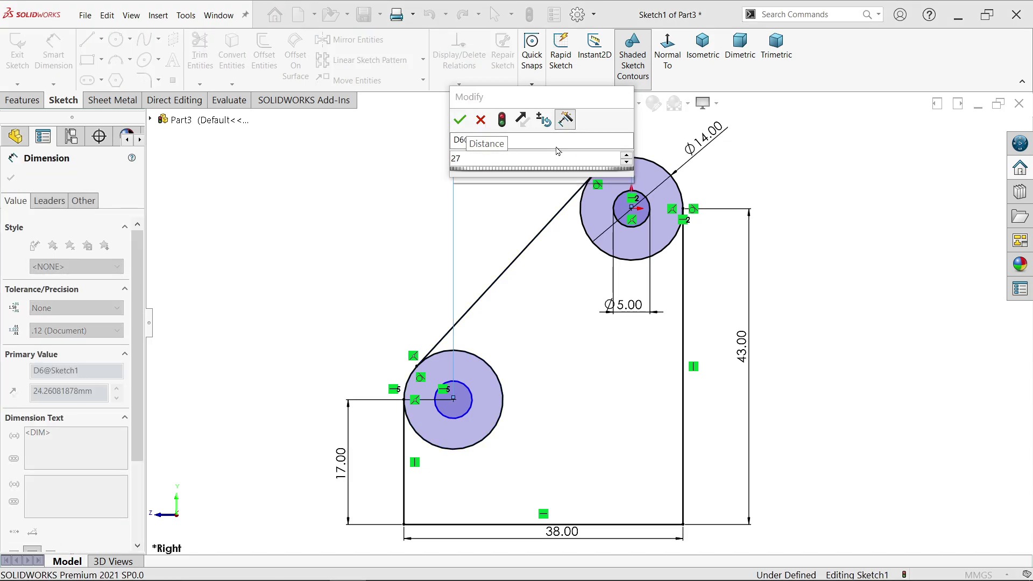
key("BackSpace")
key("BackSpace")
type("24")
key("Return")
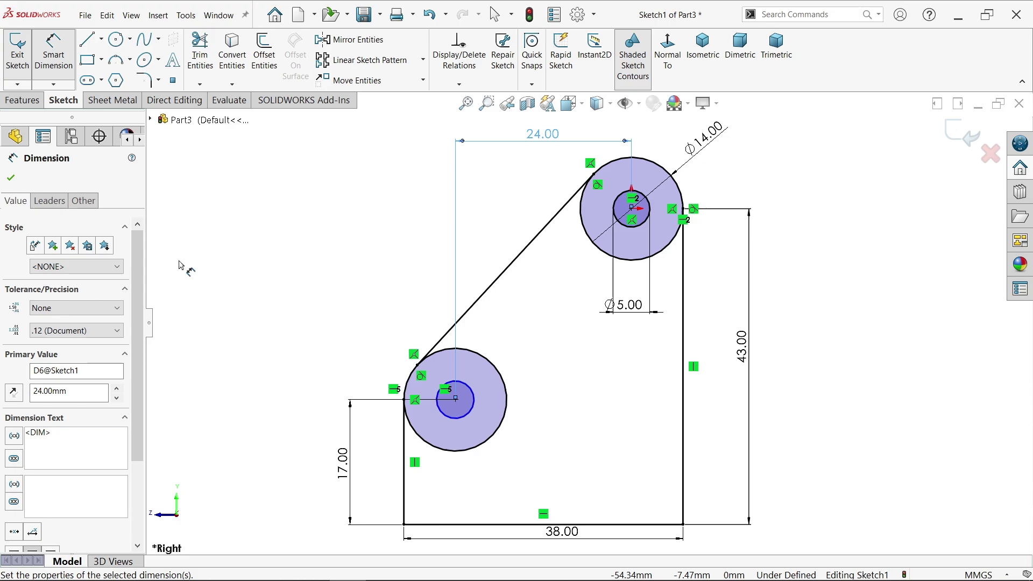
Apply an Equal relation to the two small hole circles
left_click(11, 178)
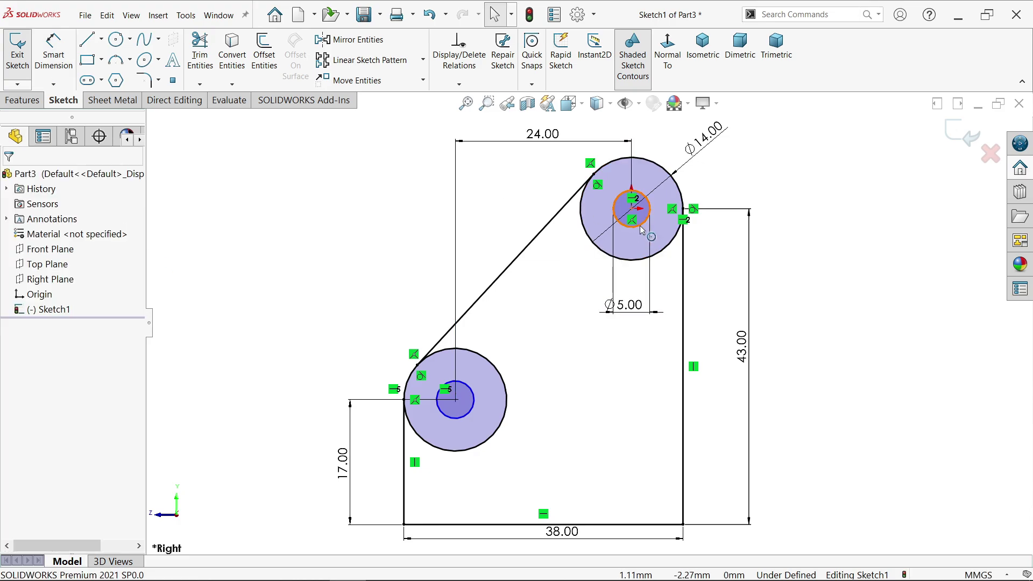
left_click(471, 411)
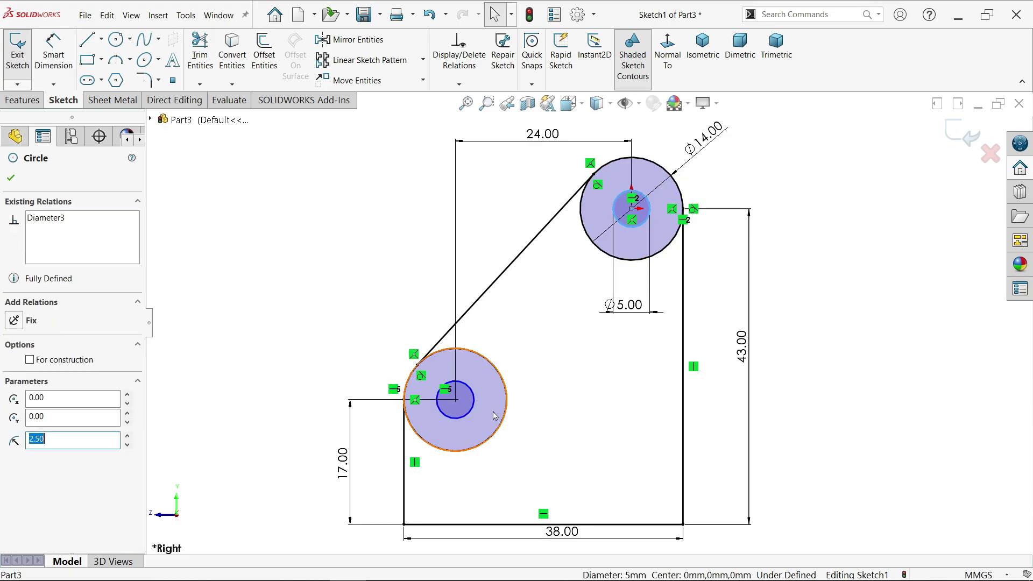
left_click(471, 410, "ctrl")
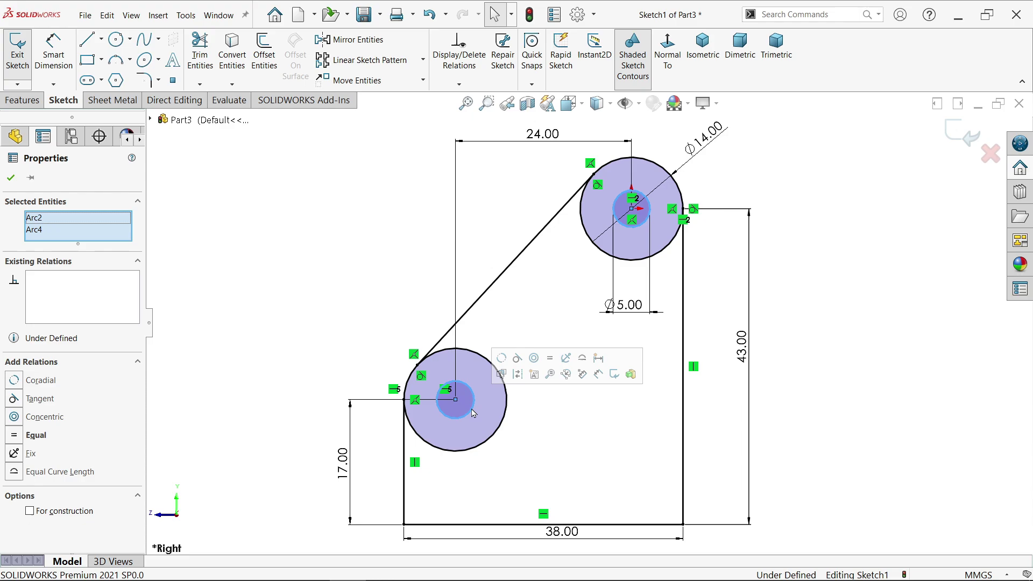
left_click(553, 360)
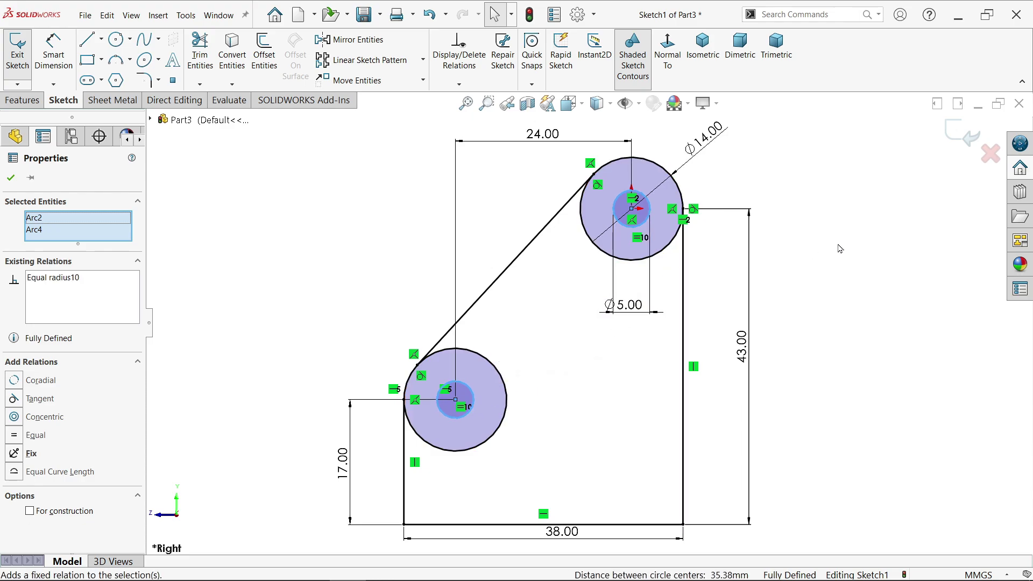
left_click(692, 299)
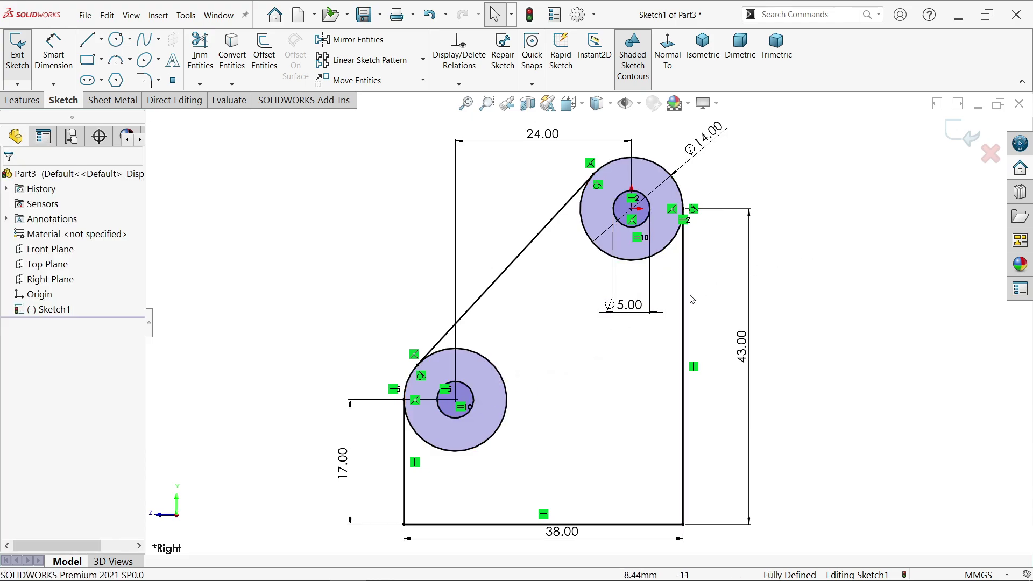
left_click(506, 418)
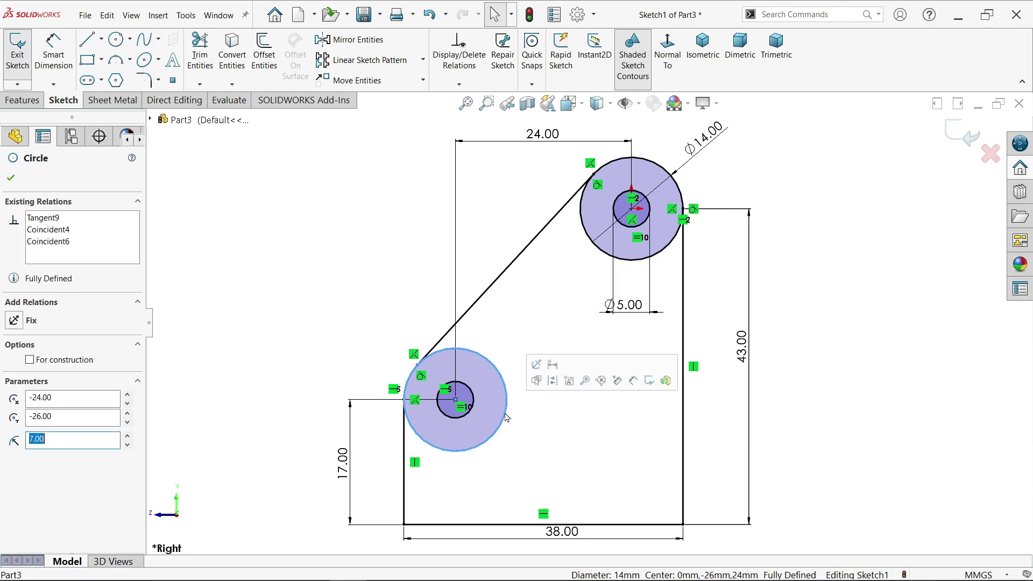
left_click(339, 241)
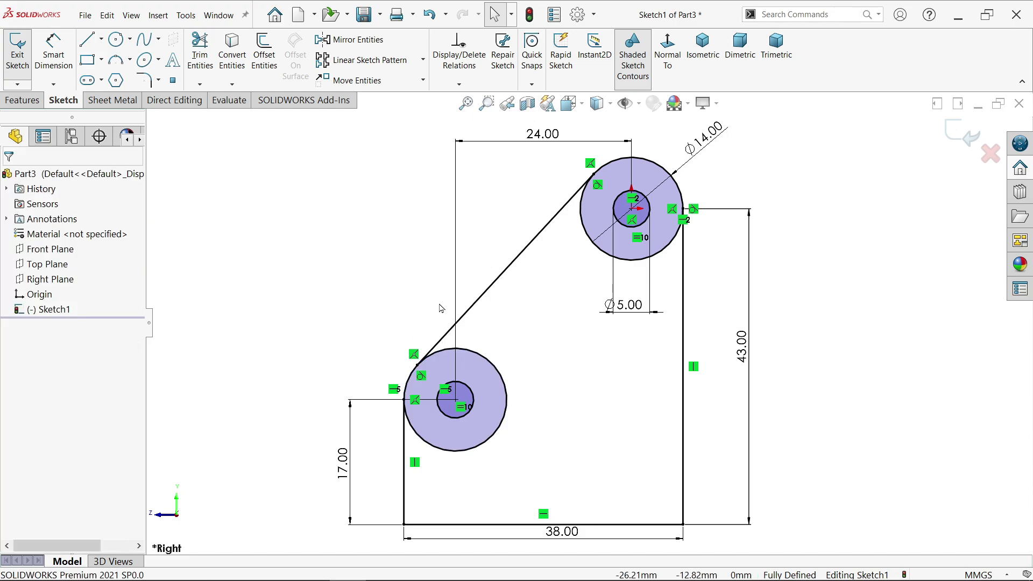
Trim the excess circle arcs so the outline forms one closed profile with two holes
left_click(199, 51)
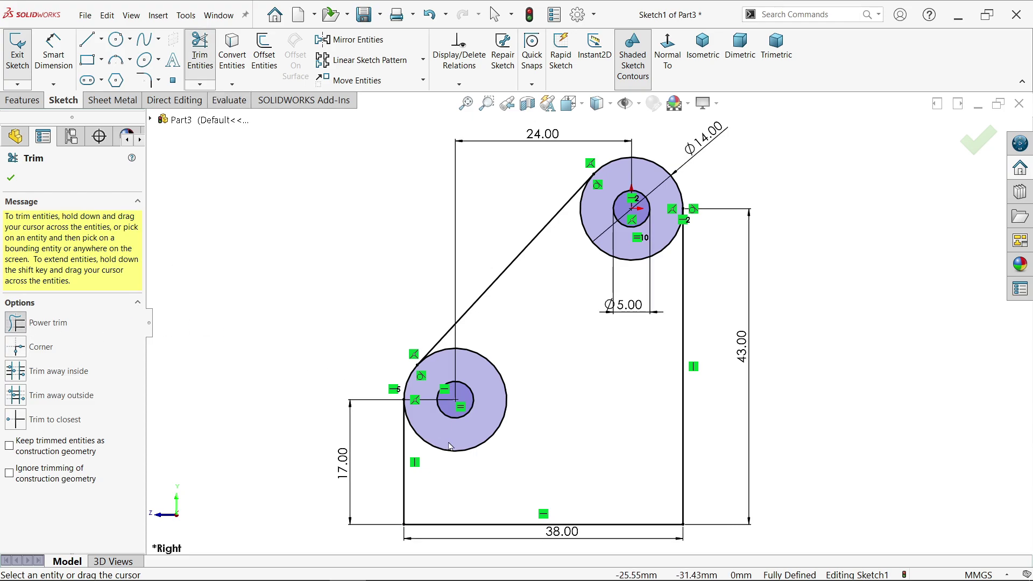
left_click_drag(462, 479, 485, 442)
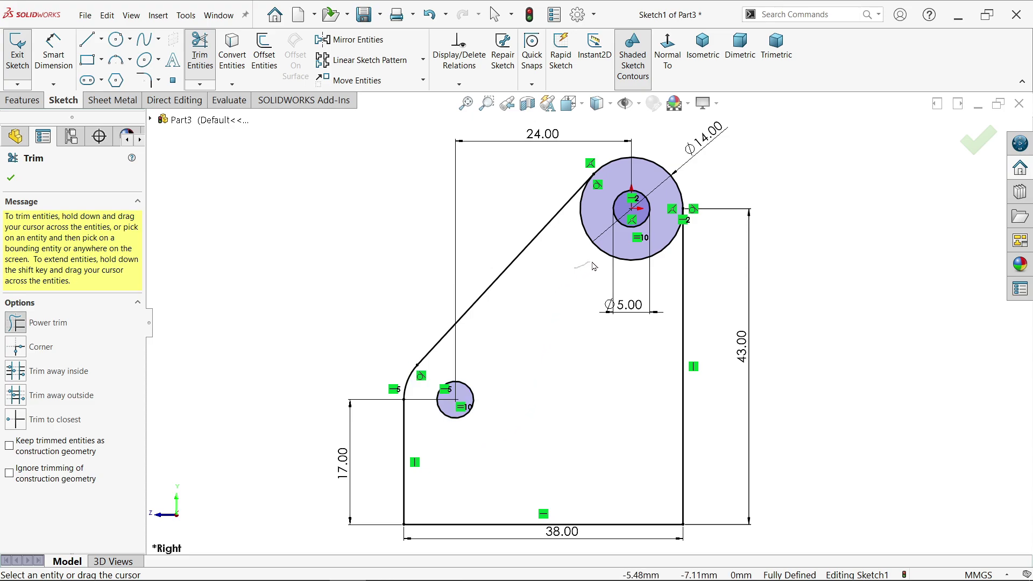
left_click_drag(591, 265, 594, 249)
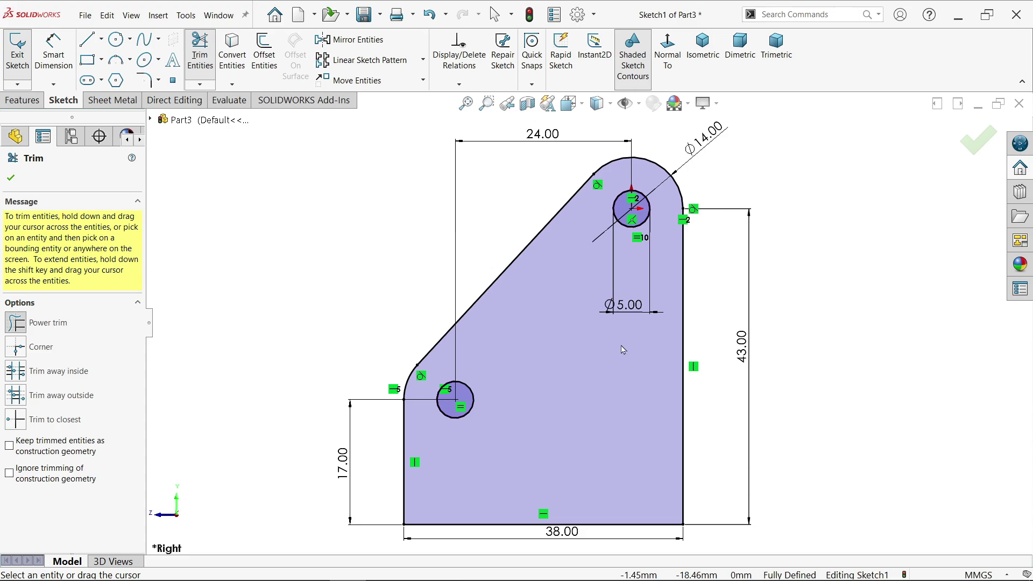
left_click(10, 180)
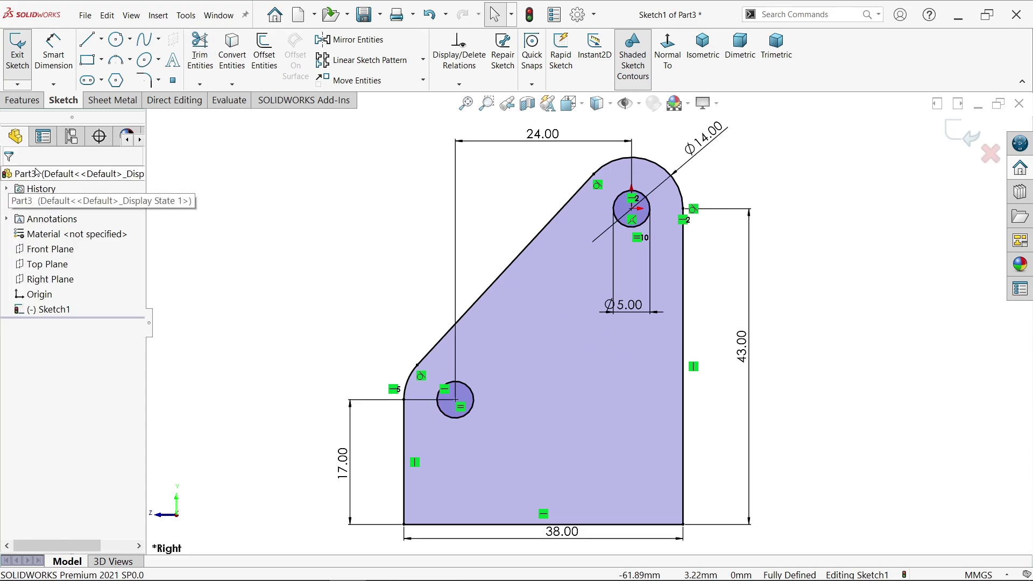
Create a Base Flange with 3 mm thickness, reversed direction and K-Factor 0.5
left_click(100, 102)
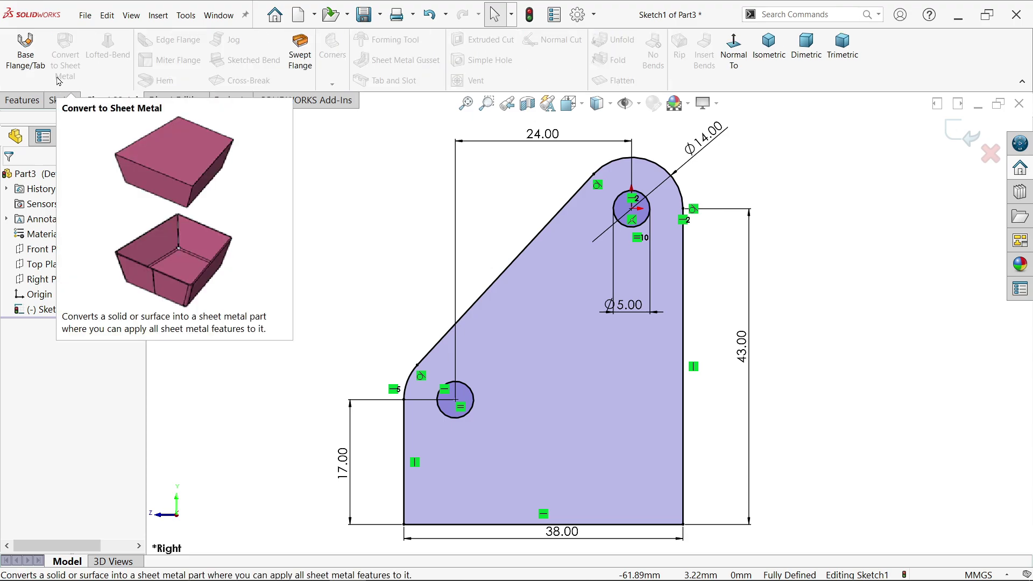
left_click(33, 58)
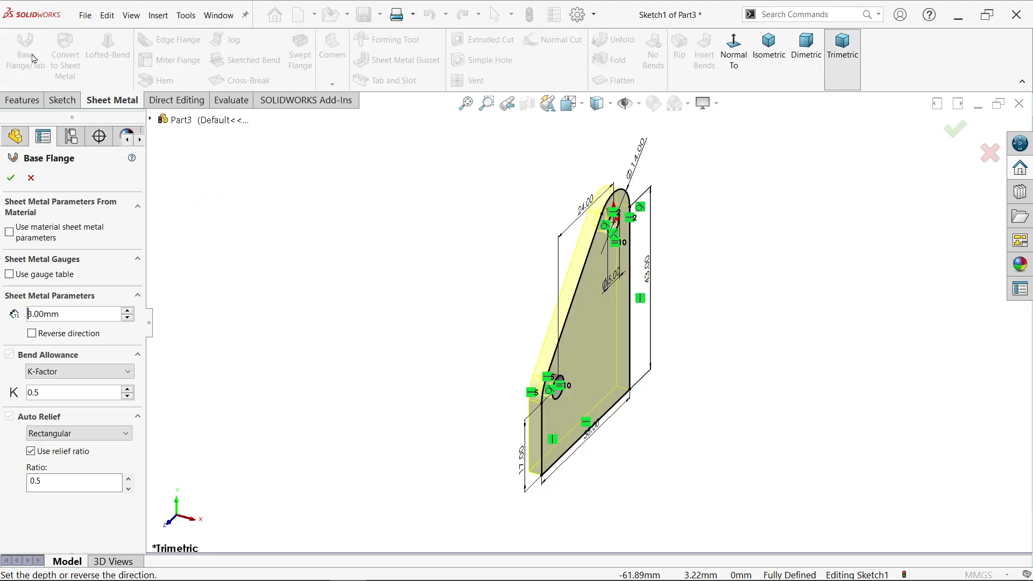
left_click(772, 64)
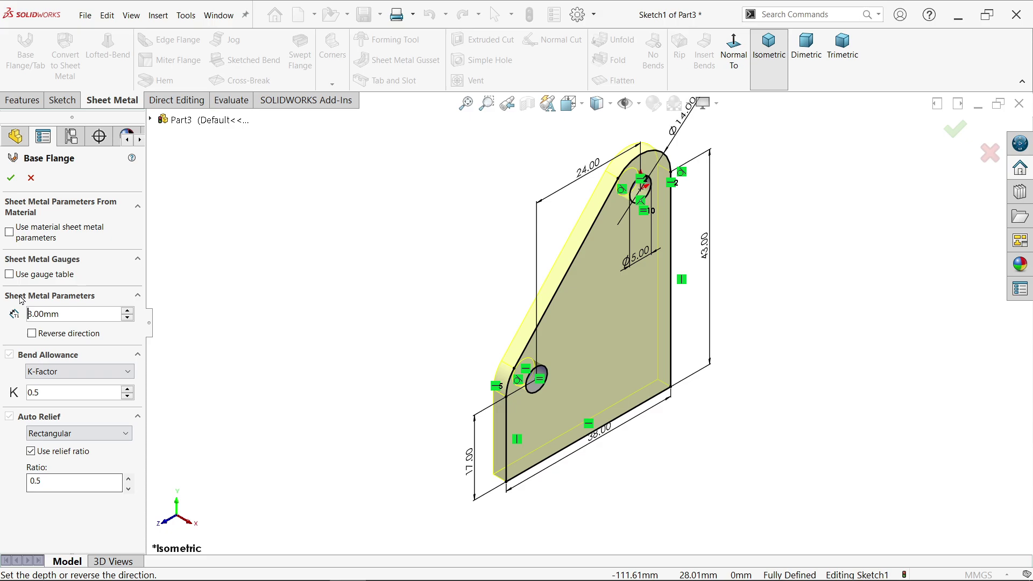
left_click(31, 334)
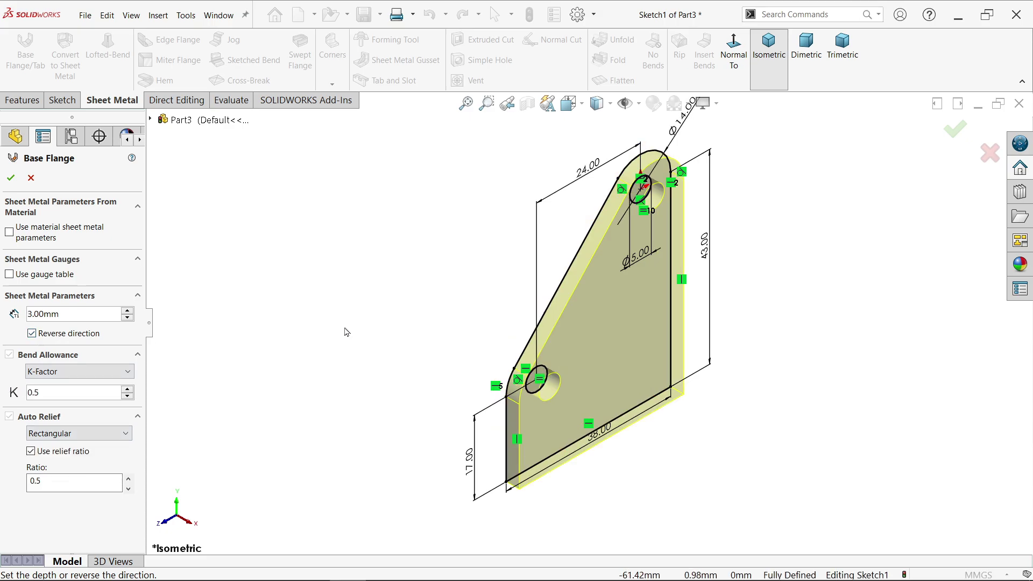
left_click(65, 375)
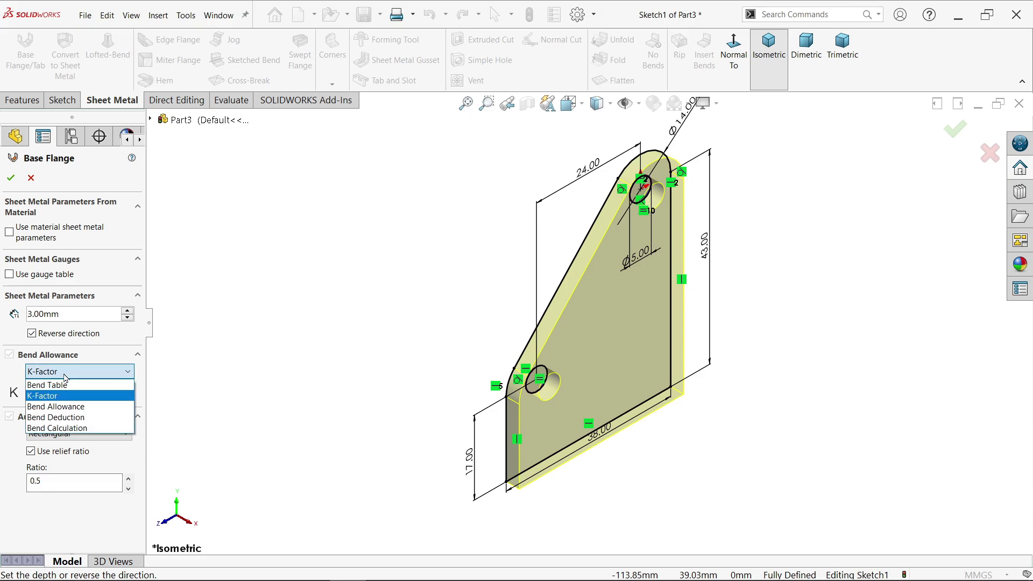
left_click(65, 376)
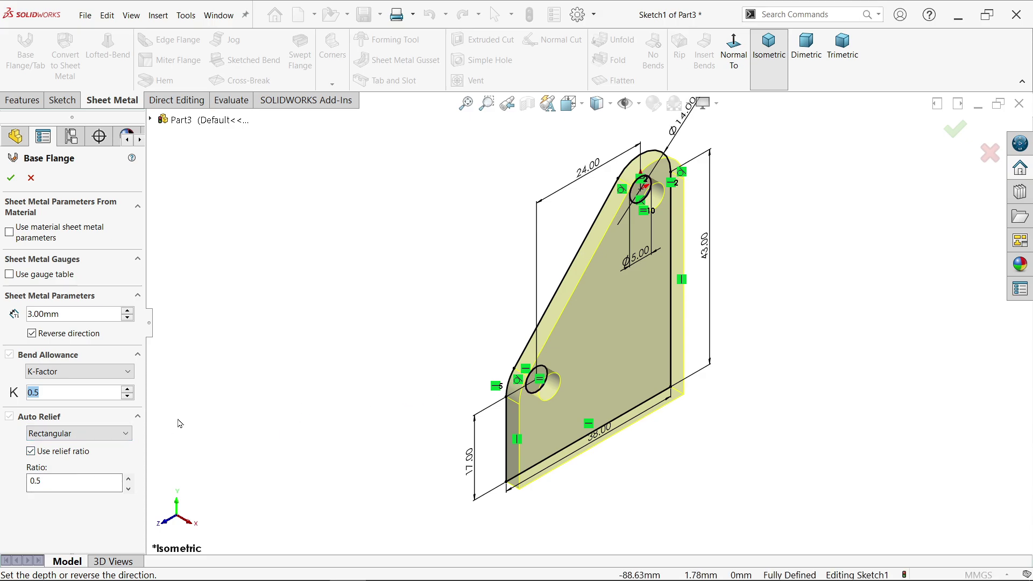
left_click(10, 178)
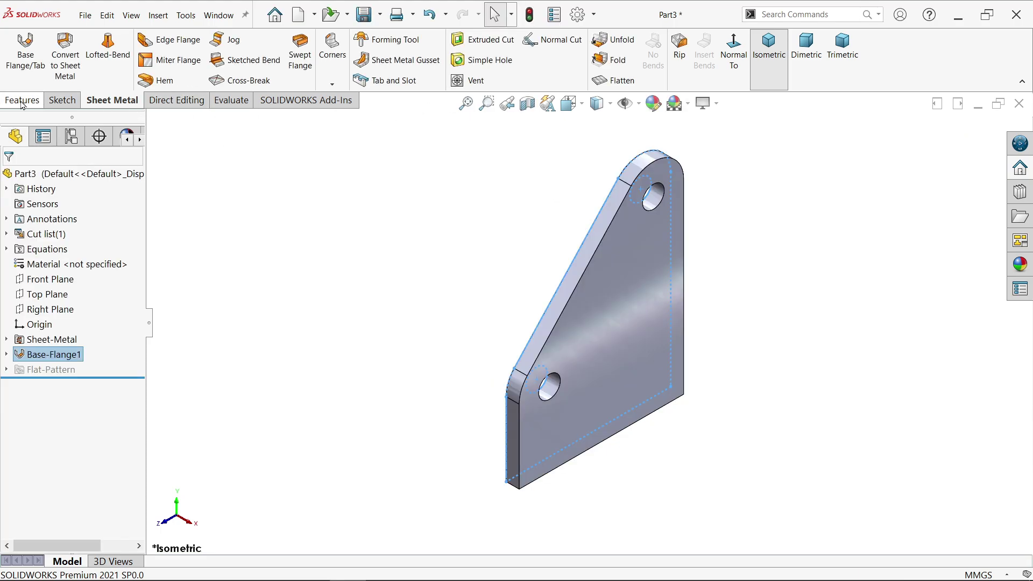
Create Plane1 offset 10 mm from the bracket's flat face on the flipped side
left_click(546, 84)
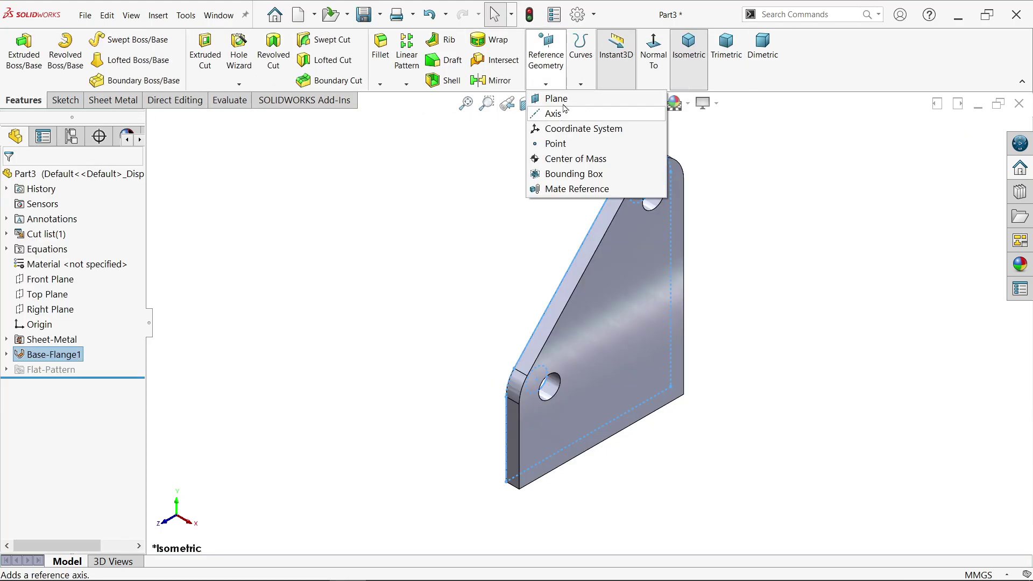
left_click(554, 96)
middle_click_drag(496, 231, 606, 260)
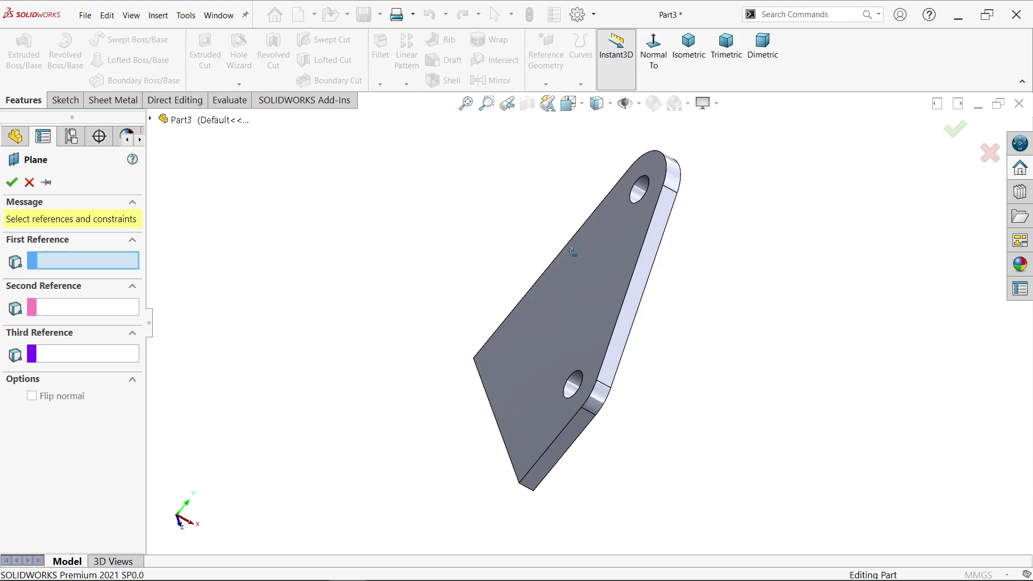
left_click(608, 264)
middle_click_drag(619, 300, 451, 264)
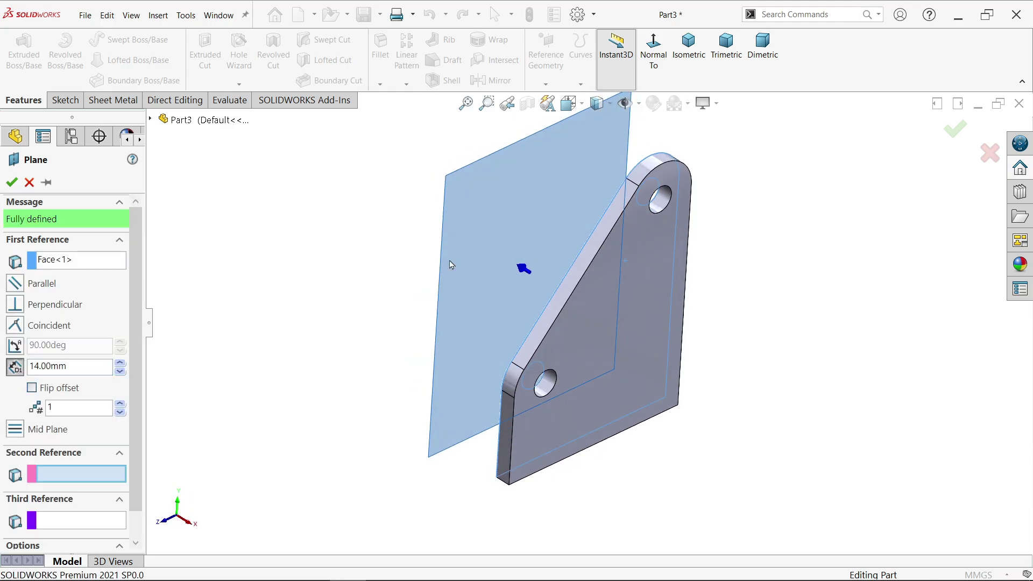
left_click(32, 388)
type("10")
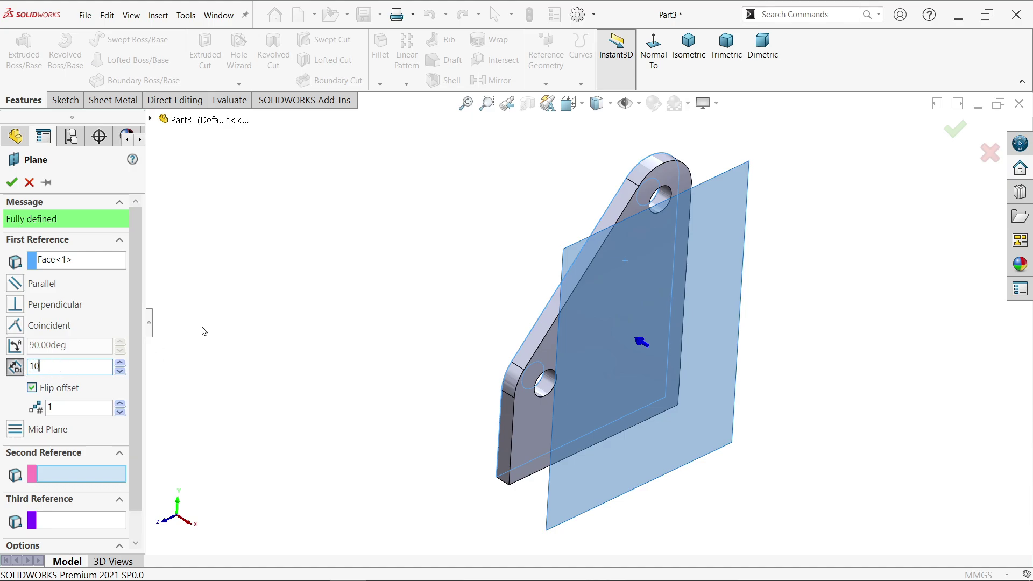
key("Return")
middle_click_drag(253, 316, 285, 314)
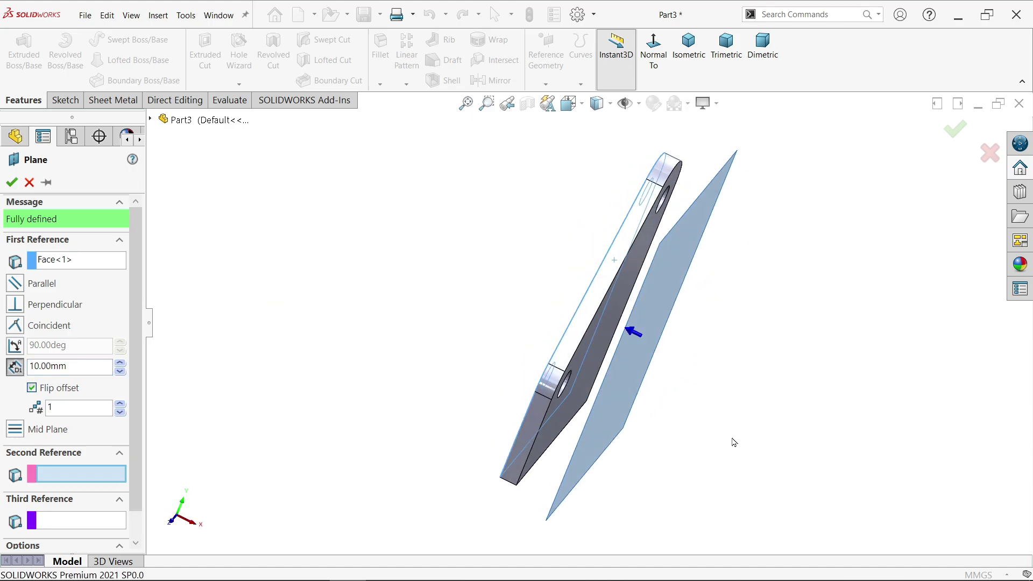
left_click(11, 183)
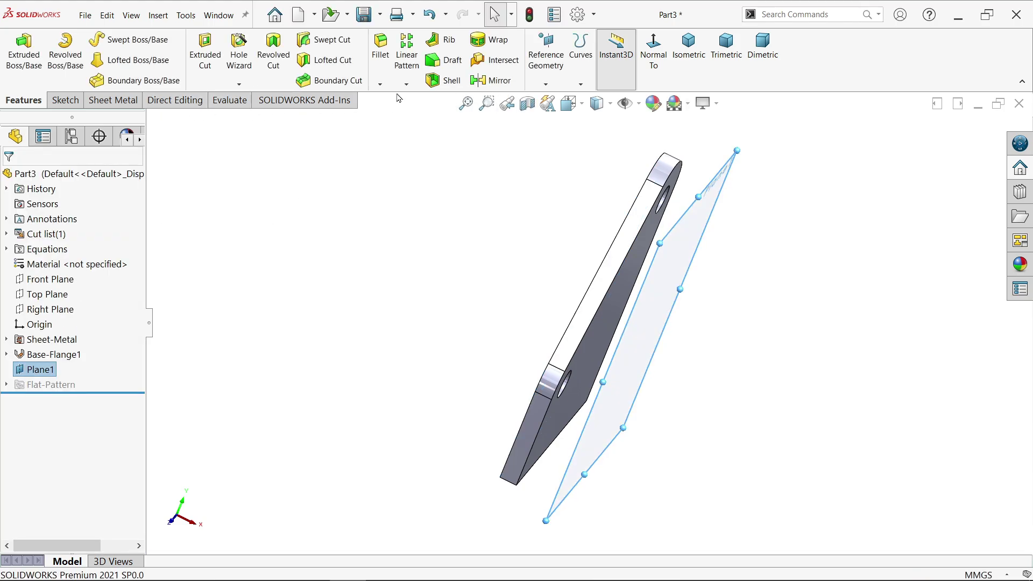
Mirror the bracket body (not the feature) across Plane1 into a second plate, then hide Plane1
left_click(490, 80)
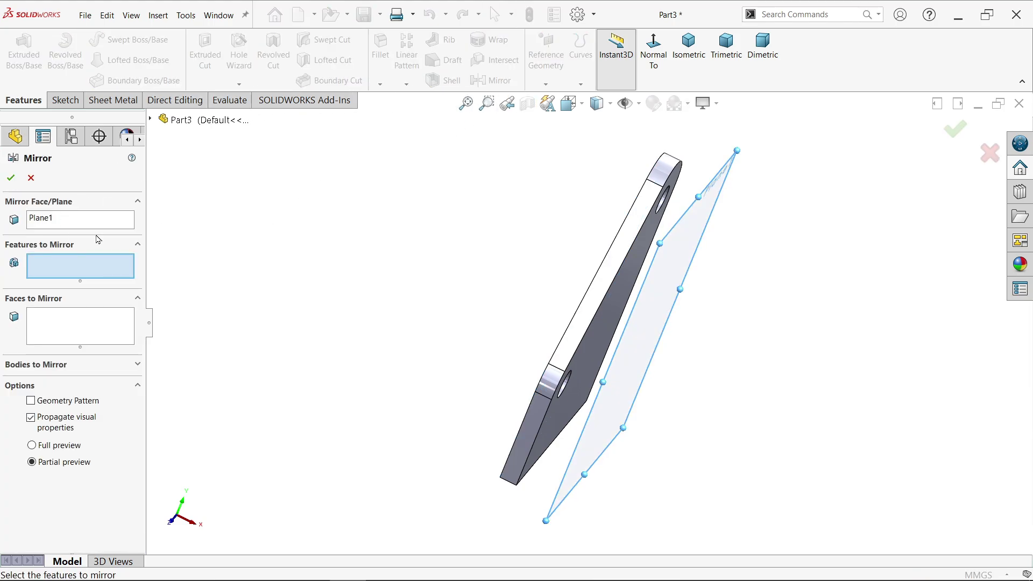
key("ctrl+7")
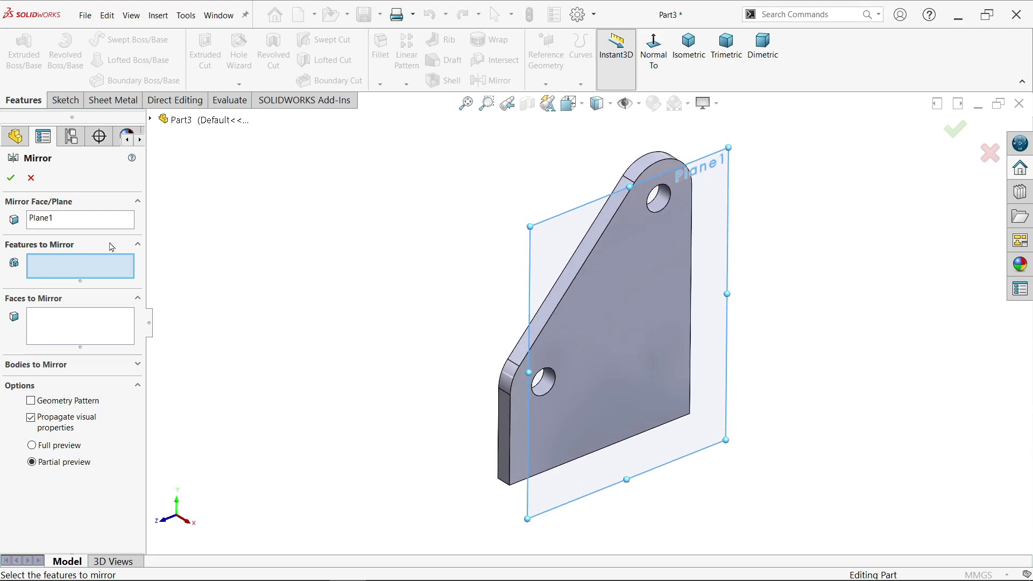
left_click(547, 347)
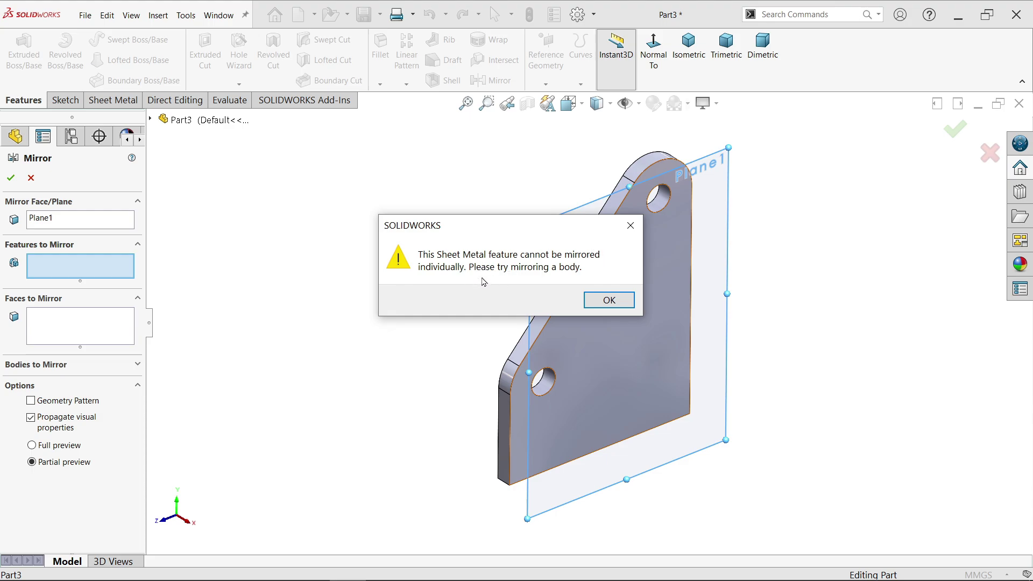
left_click(608, 303)
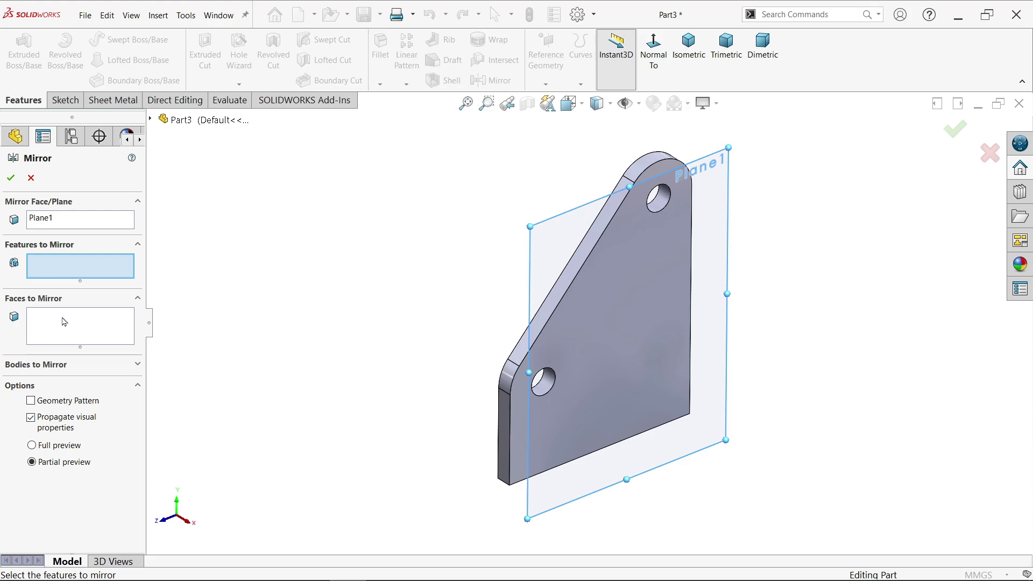
left_click(40, 366)
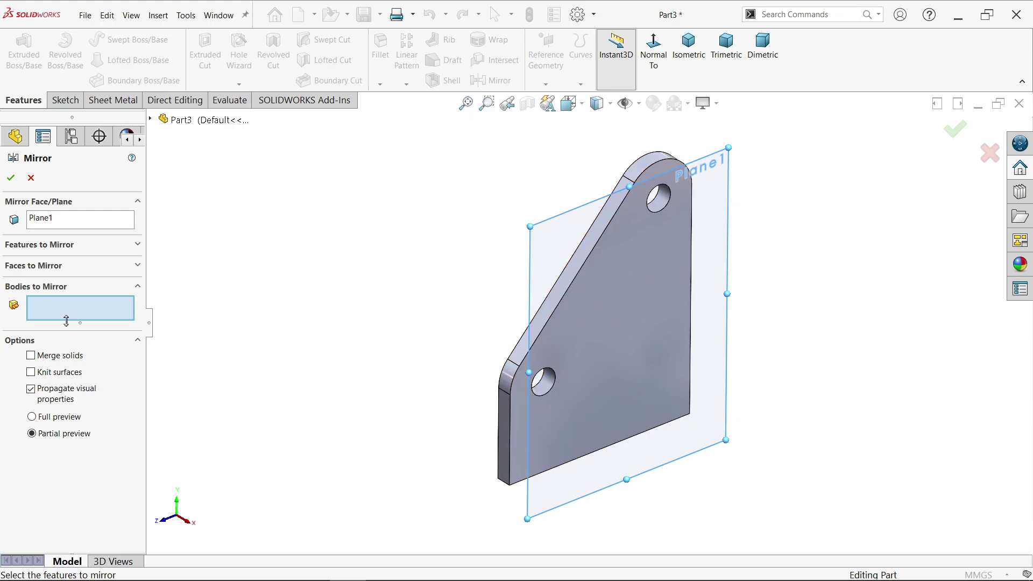
left_click(529, 416)
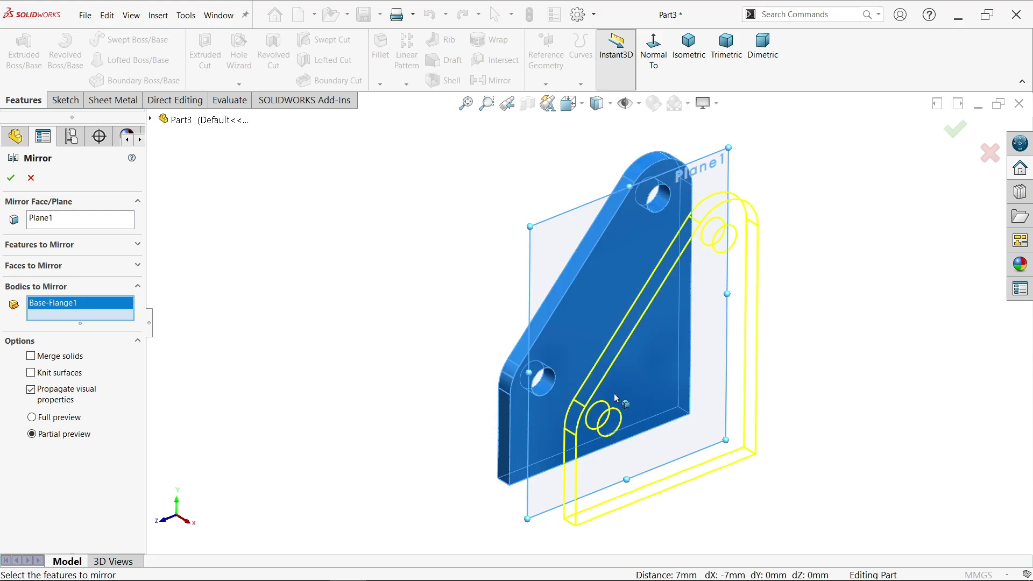
left_click(11, 178)
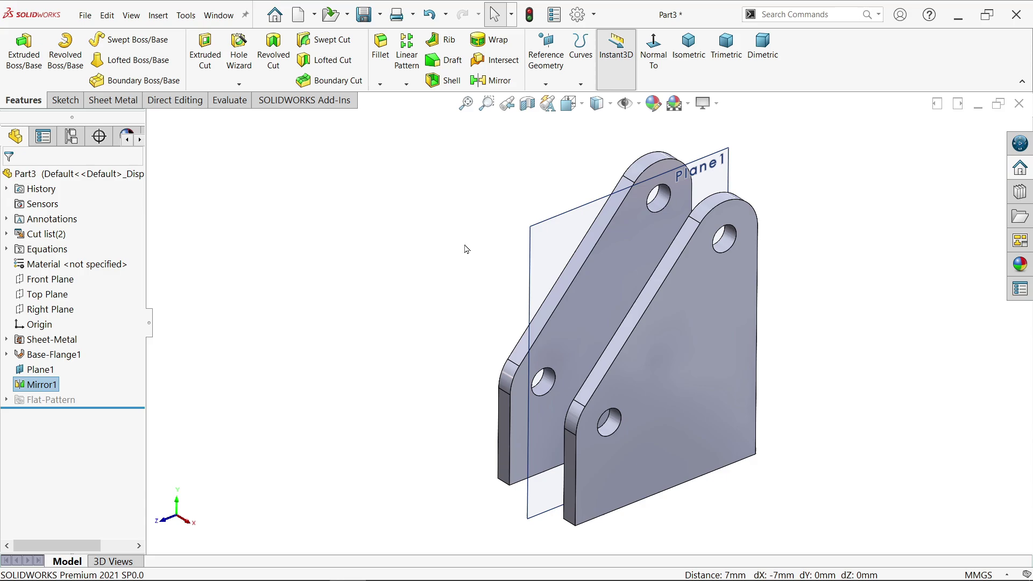
left_click(596, 217)
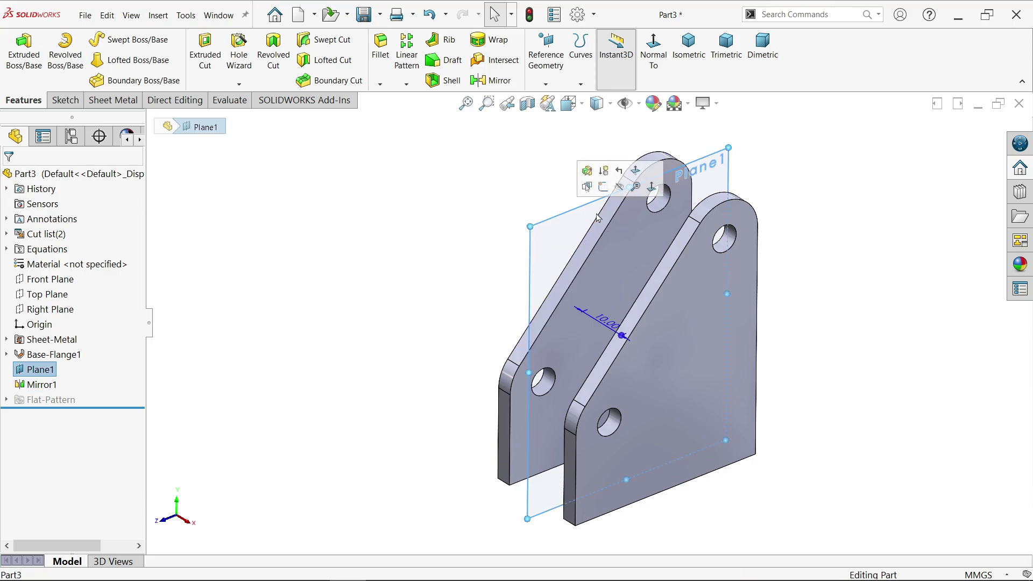
left_click(619, 186)
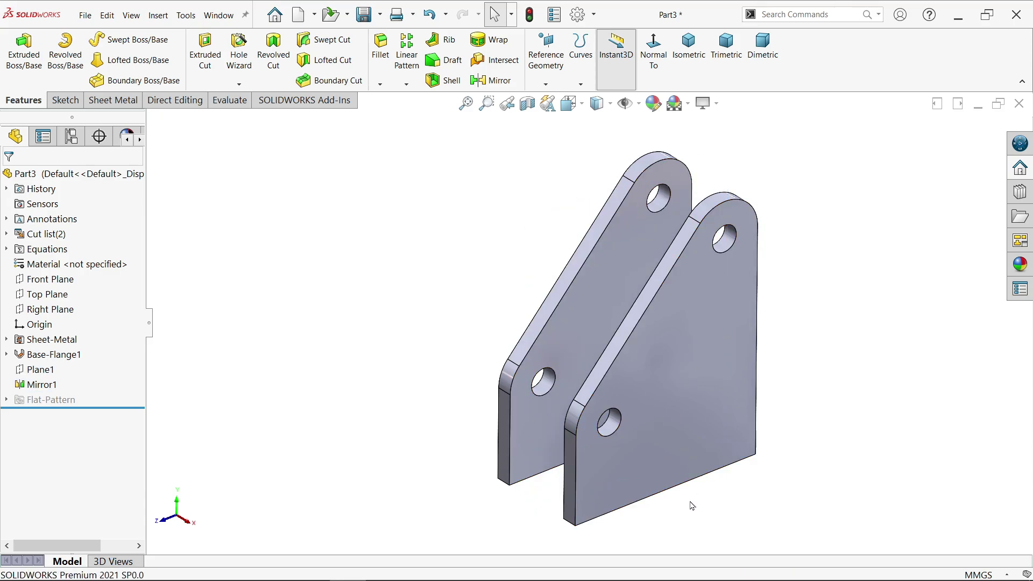
middle_click_drag(685, 505, 669, 417)
key("alt+Tab")
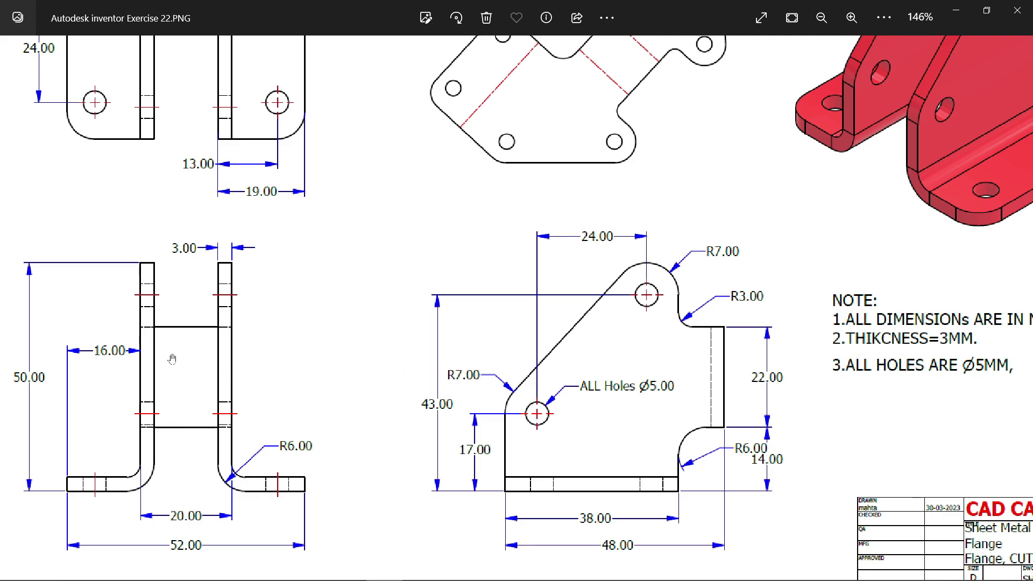
scroll(246, 341, "up", 5)
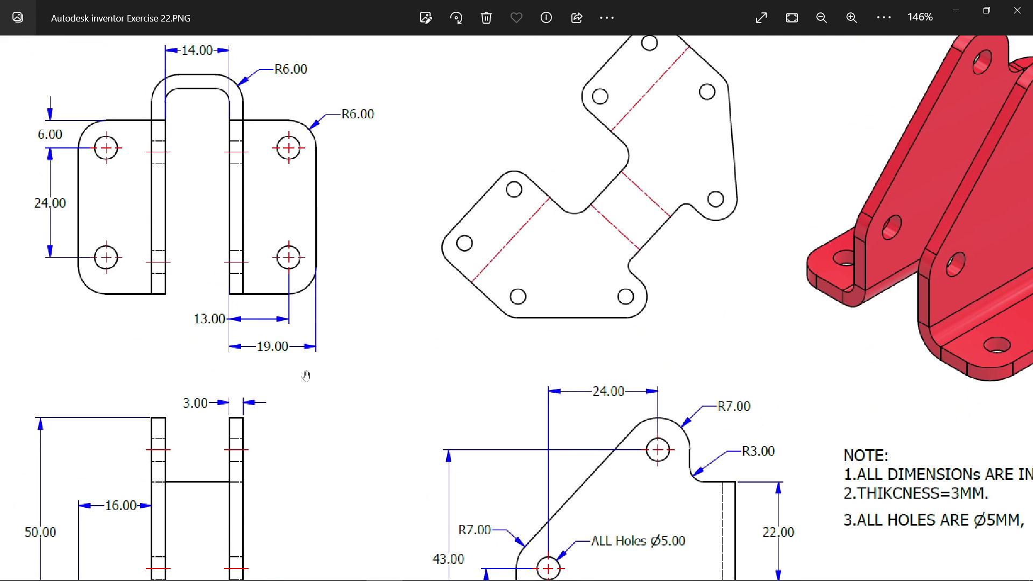
left_click_drag(187, 224, 270, 220)
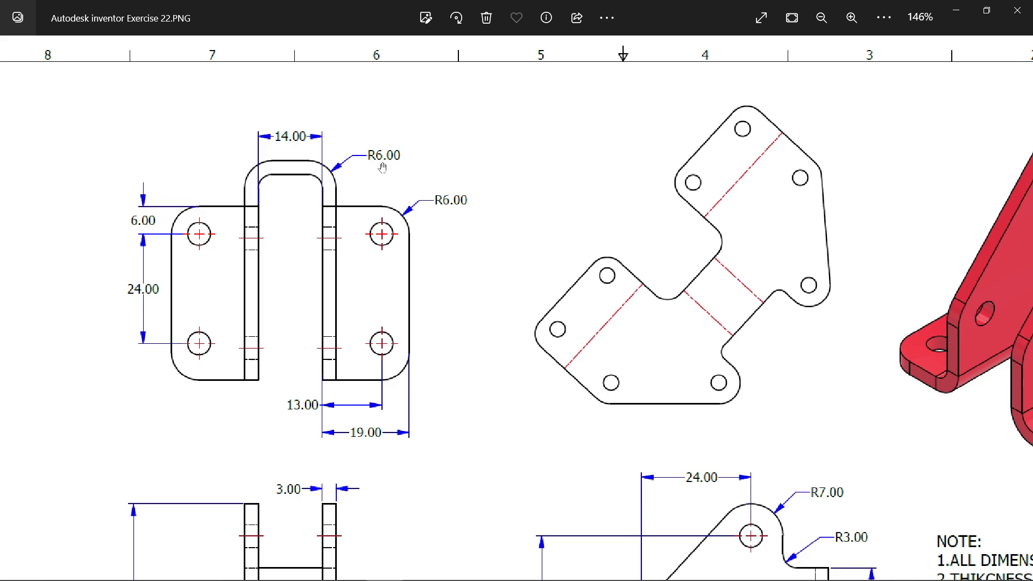
scroll(392, 340, "down", 6)
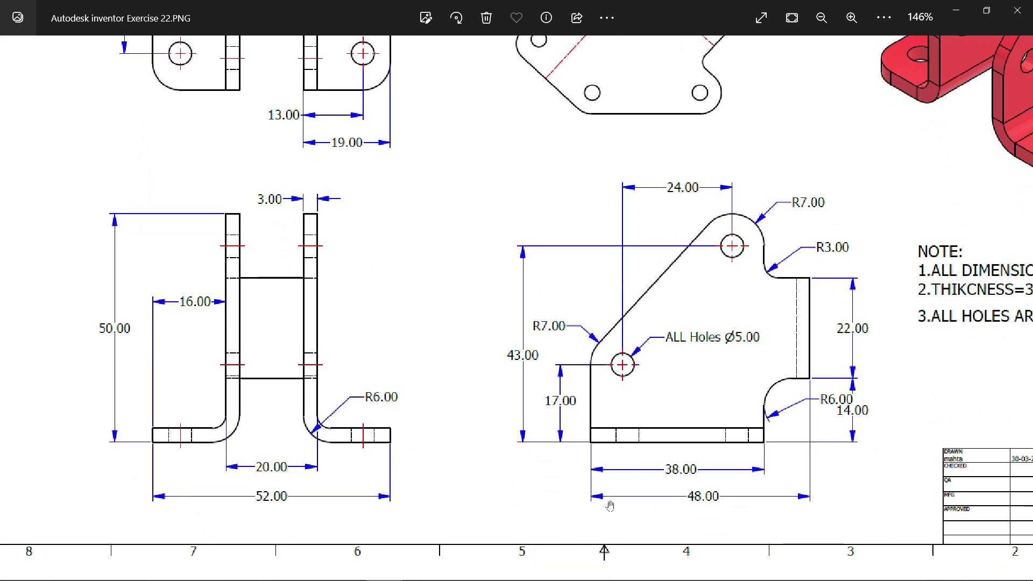
Create Plane2 offset 14 mm inward from the mirrored plate's bottom face
key("alt+Tab")
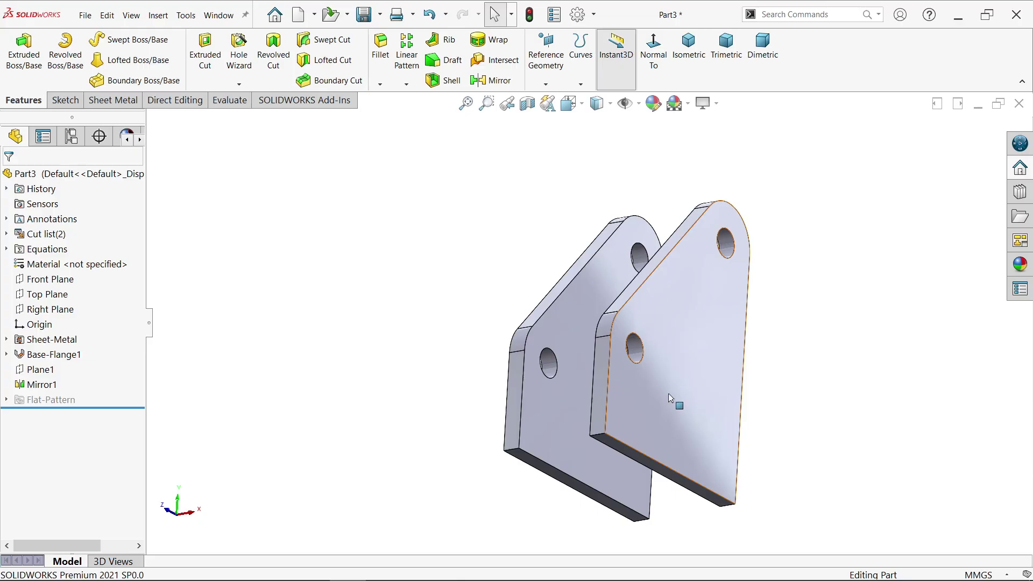
left_click(656, 466)
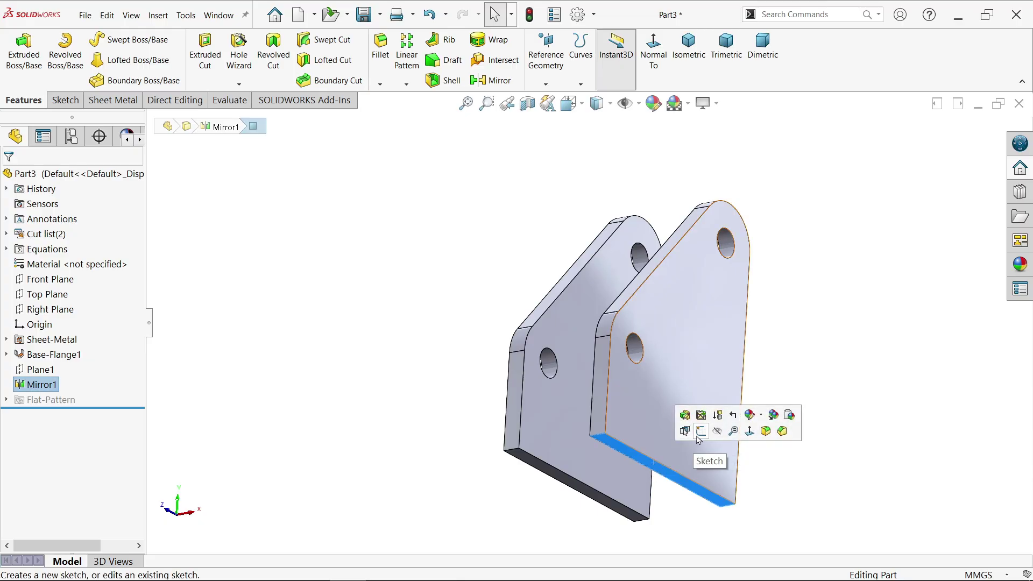
left_click(546, 82)
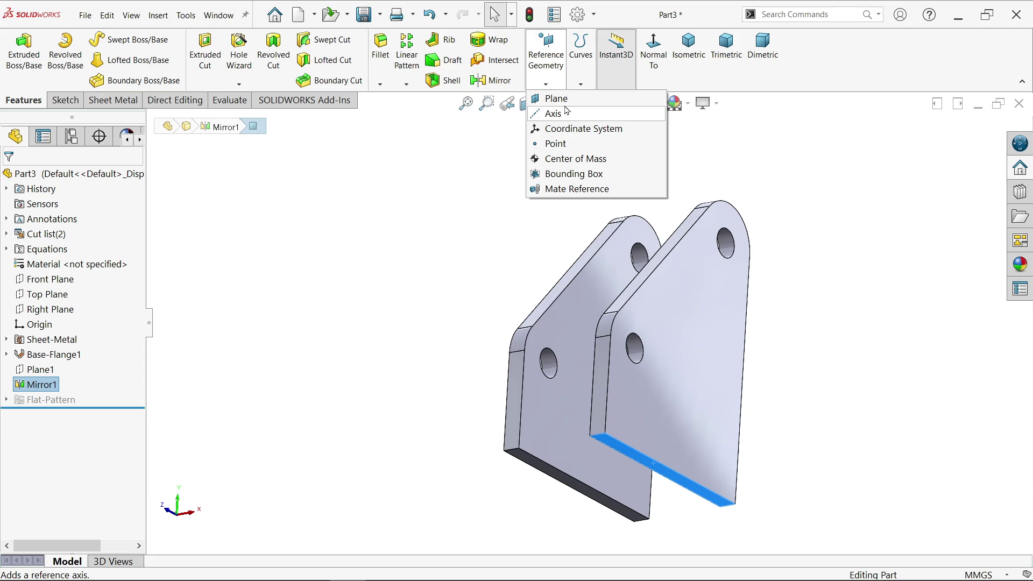
left_click(565, 99)
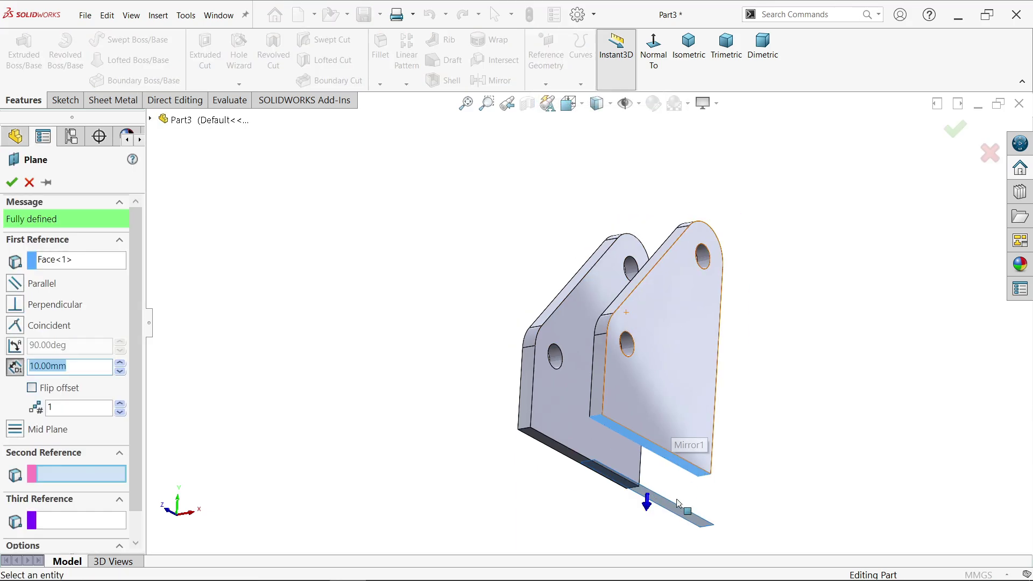
left_click(32, 387)
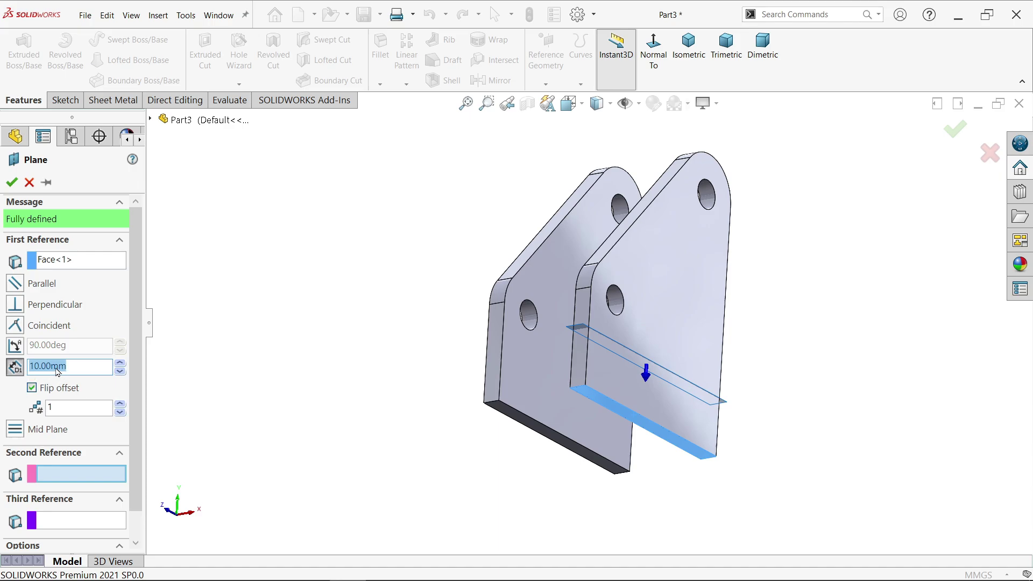
type("14")
key("Return")
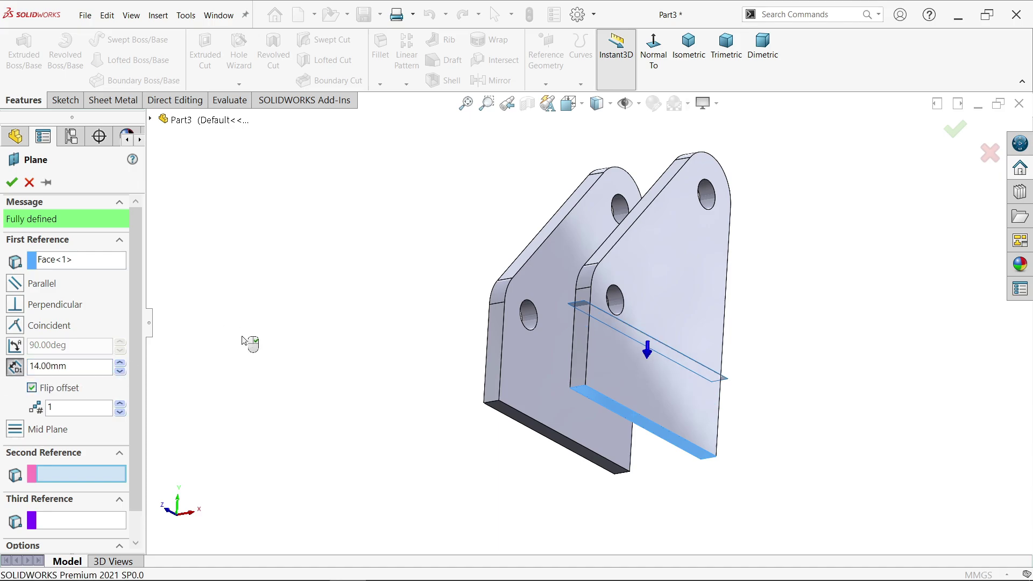
left_click(11, 182)
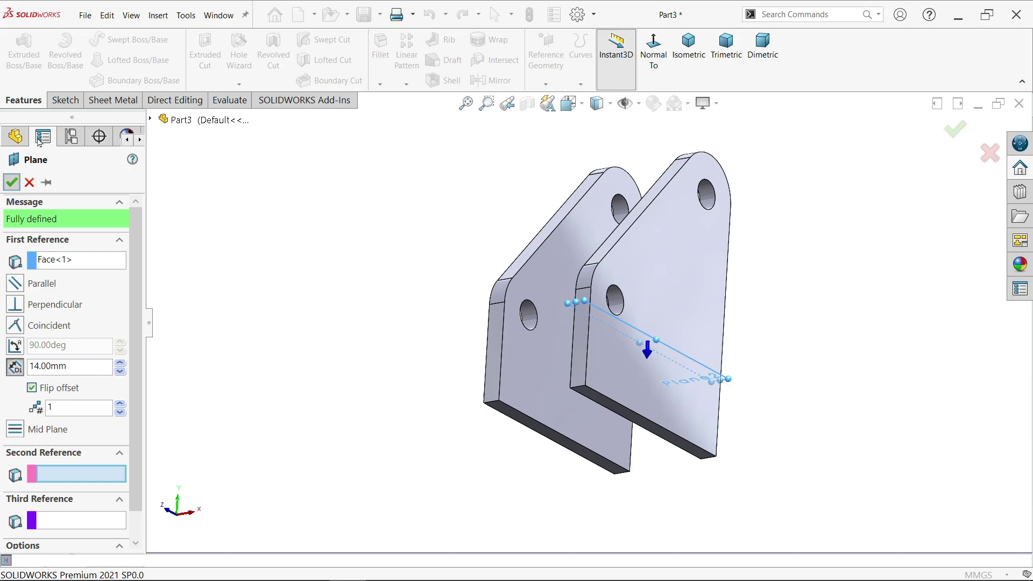
Start a new sketch on Plane2, viewing the plates at an angle
left_click(64, 100)
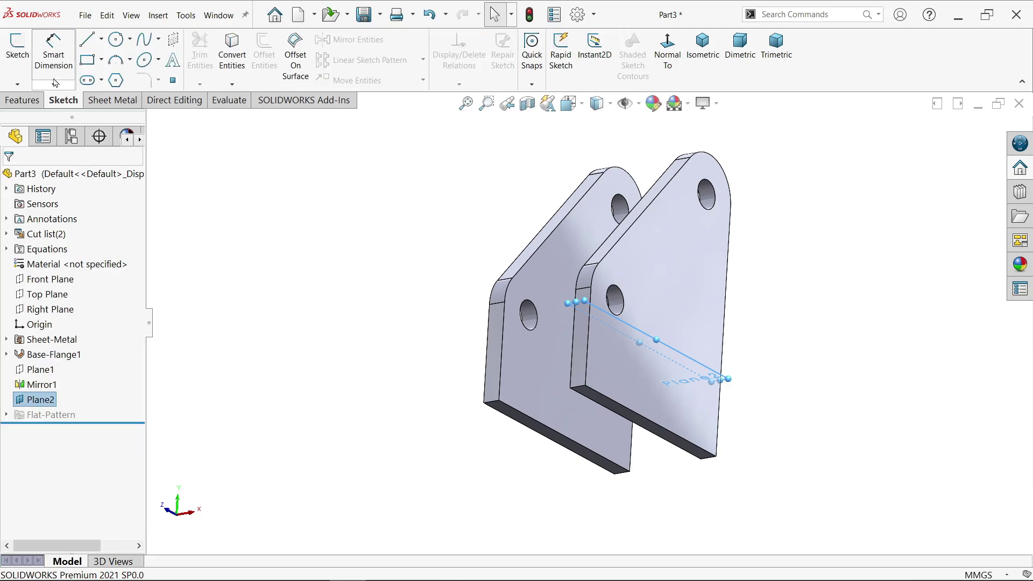
left_click(15, 55)
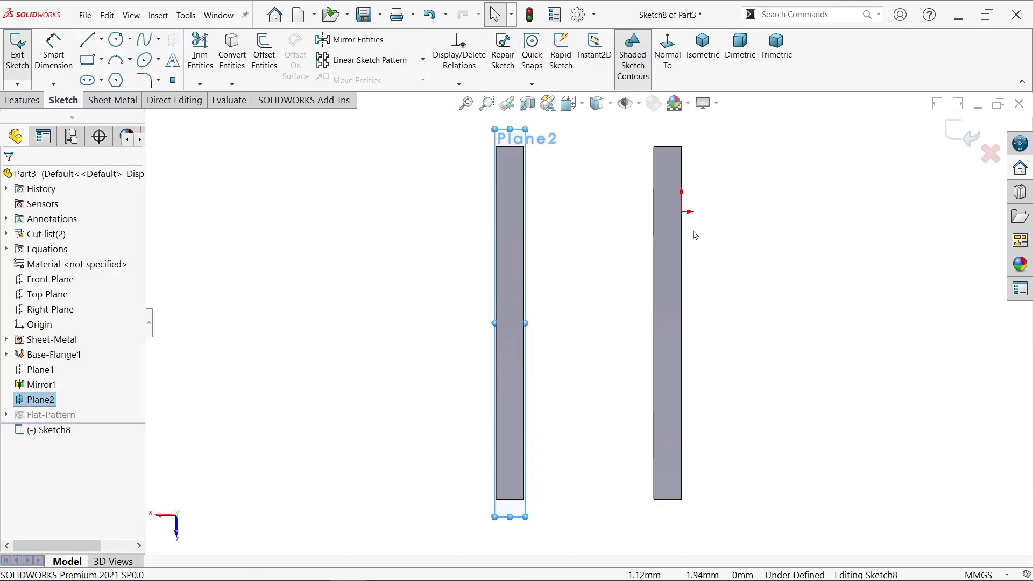
middle_click_drag(721, 235, 740, 233)
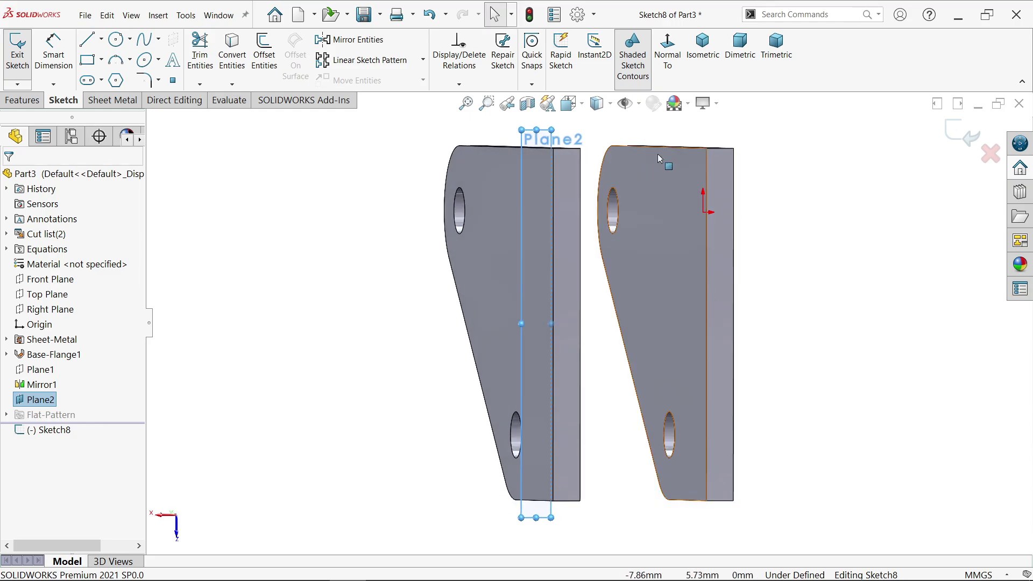
Facing Plane2, draw three lines up, across and down joining the tops of both plates
left_click(667, 51)
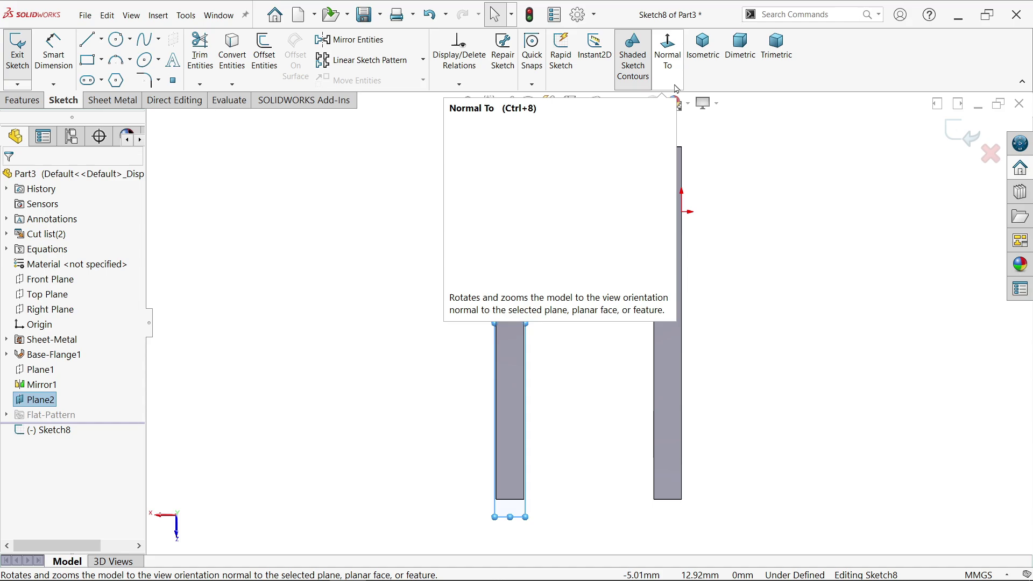
left_click(87, 38)
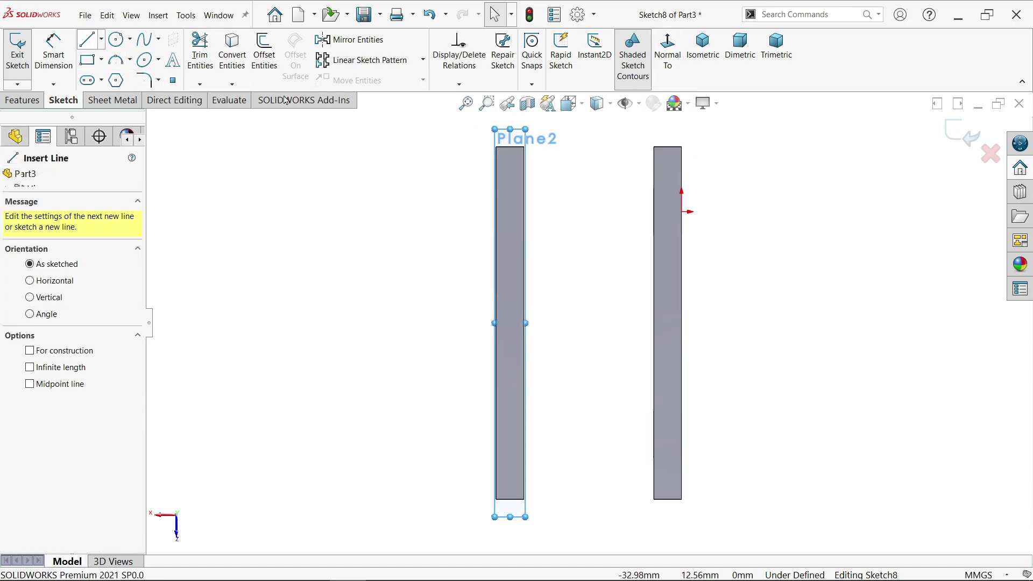
scroll(623, 146, "down", 4)
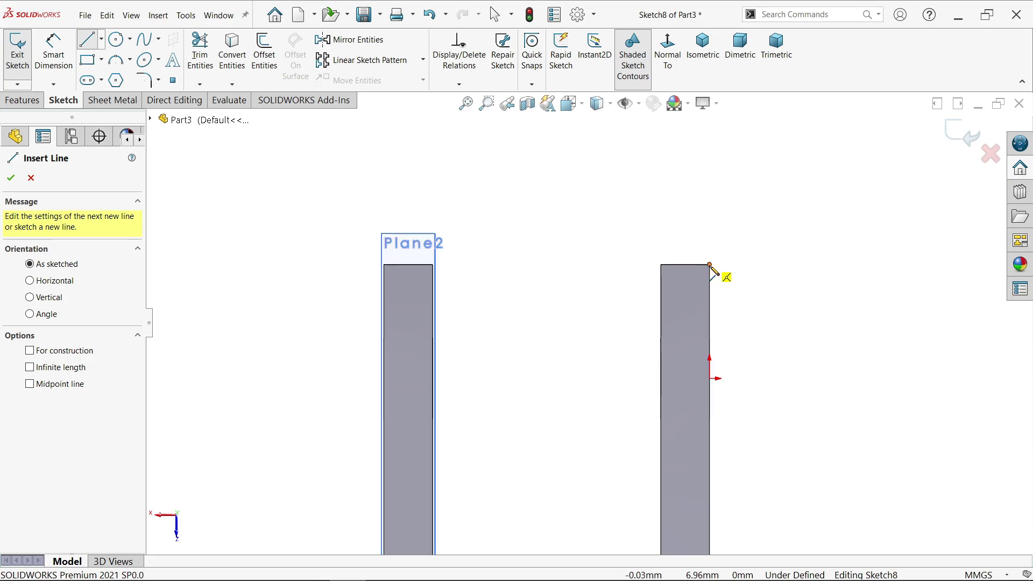
left_click(710, 265)
left_click(709, 156)
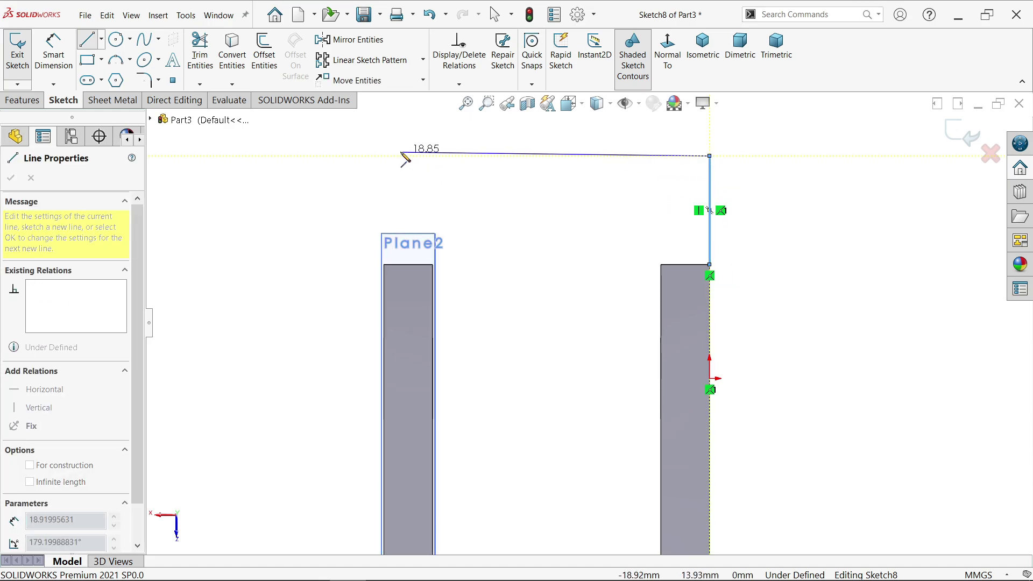
left_click(372, 156)
scroll(377, 239, "down", 6)
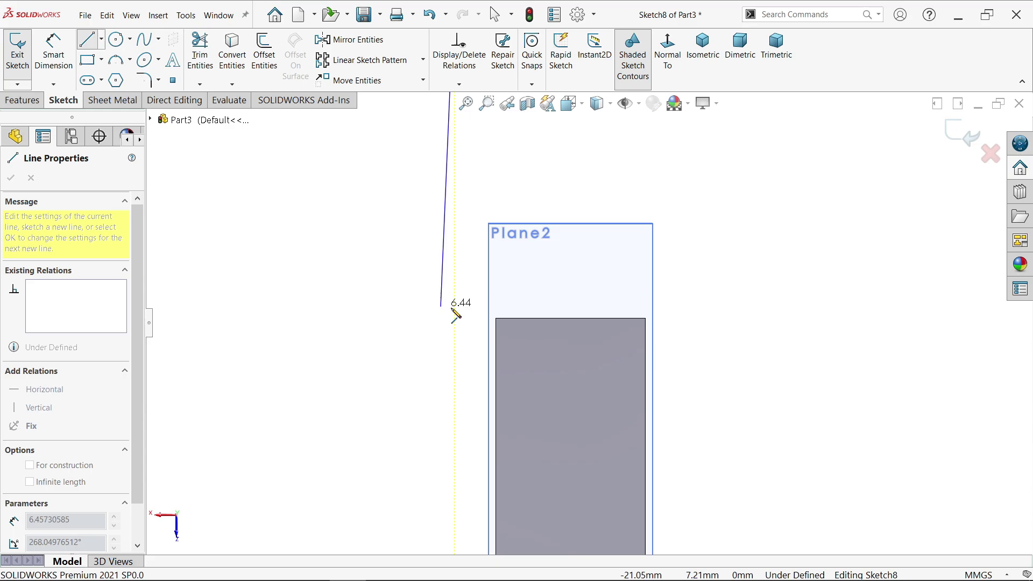
left_click(496, 322)
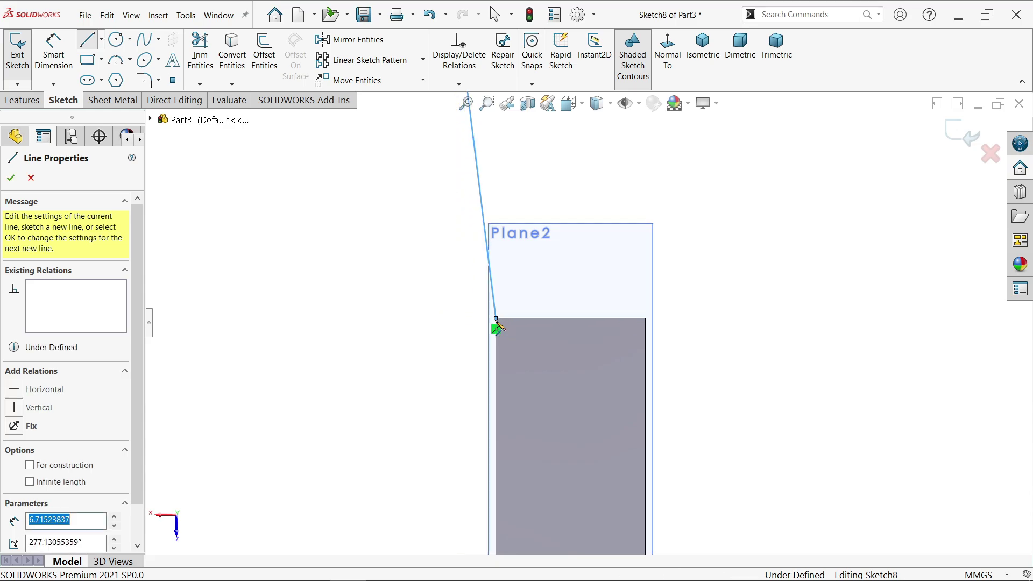
right_click(383, 263)
left_click(407, 264)
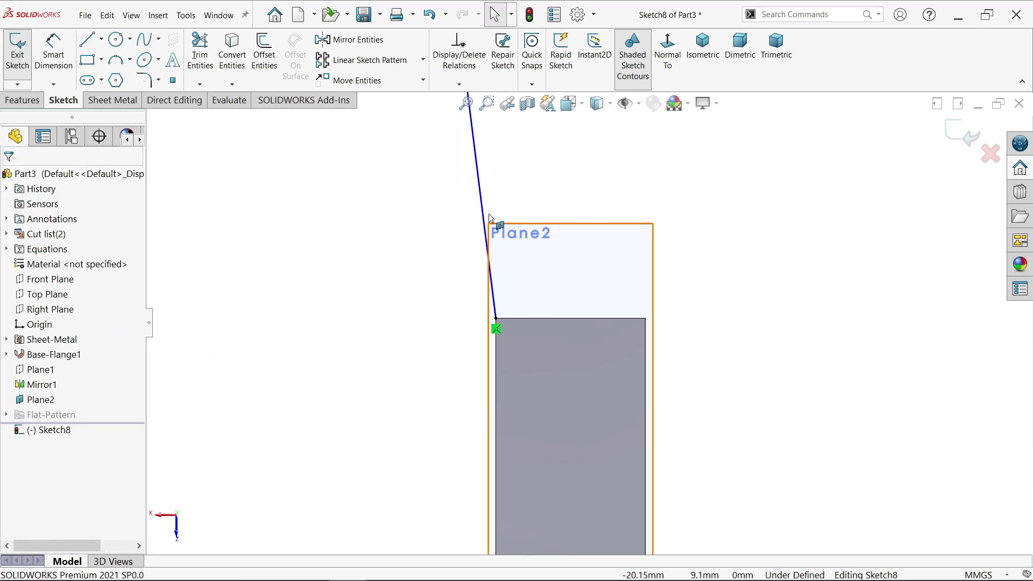
Make the slanted left line vertical and dimension the outline height to 48 mm
left_click(484, 215)
left_click(528, 172)
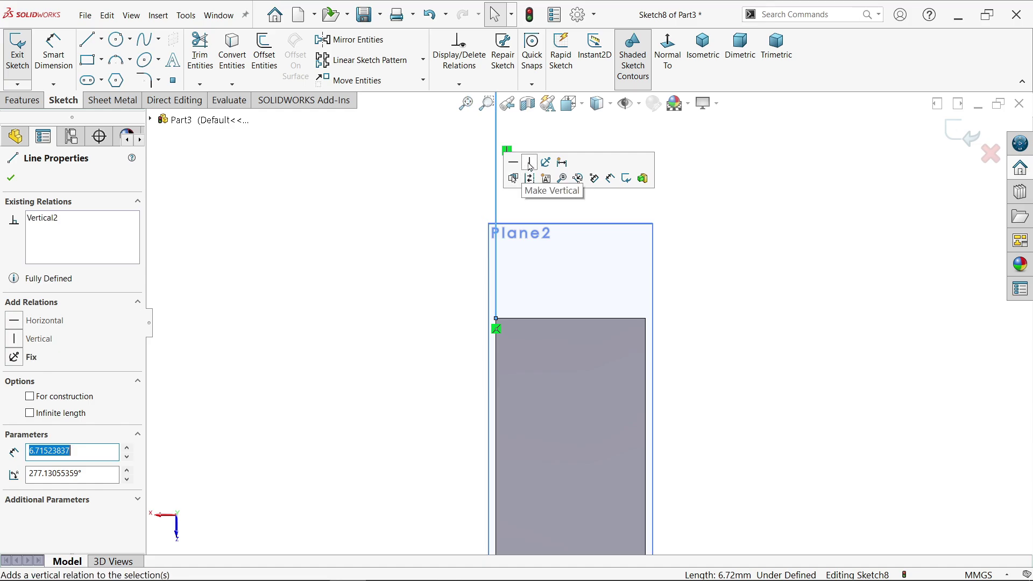
key("z")
left_click(53, 51)
key("z")
key("z")
key("z")
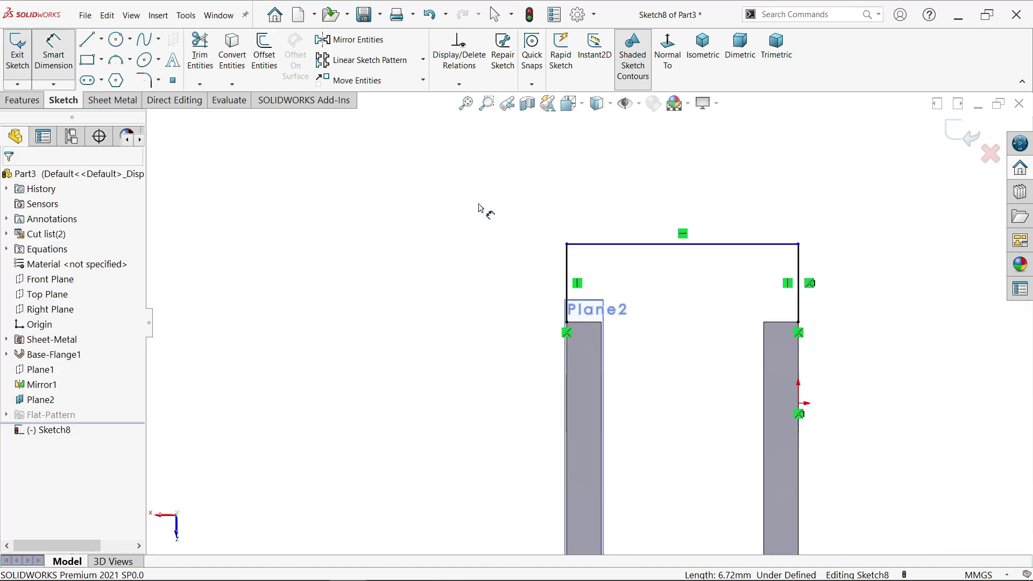
scroll(617, 439, "down", 3)
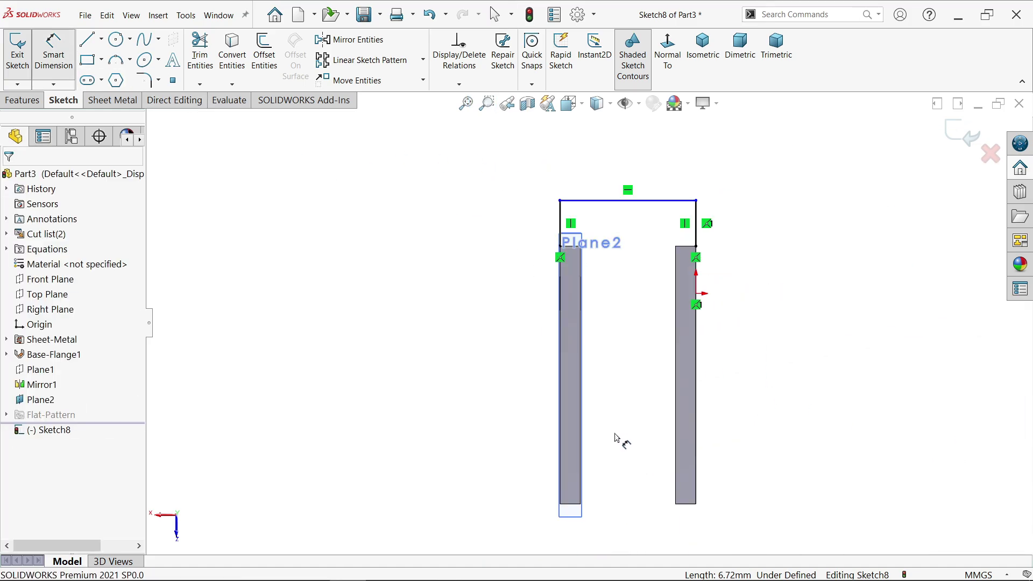
left_click(690, 506)
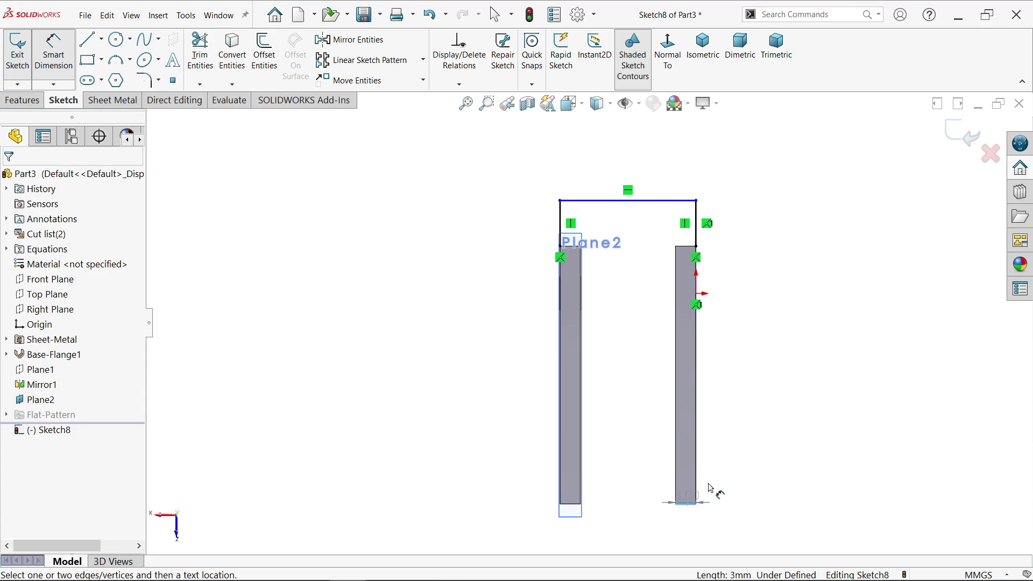
left_click(681, 200)
left_click(774, 297)
type("48")
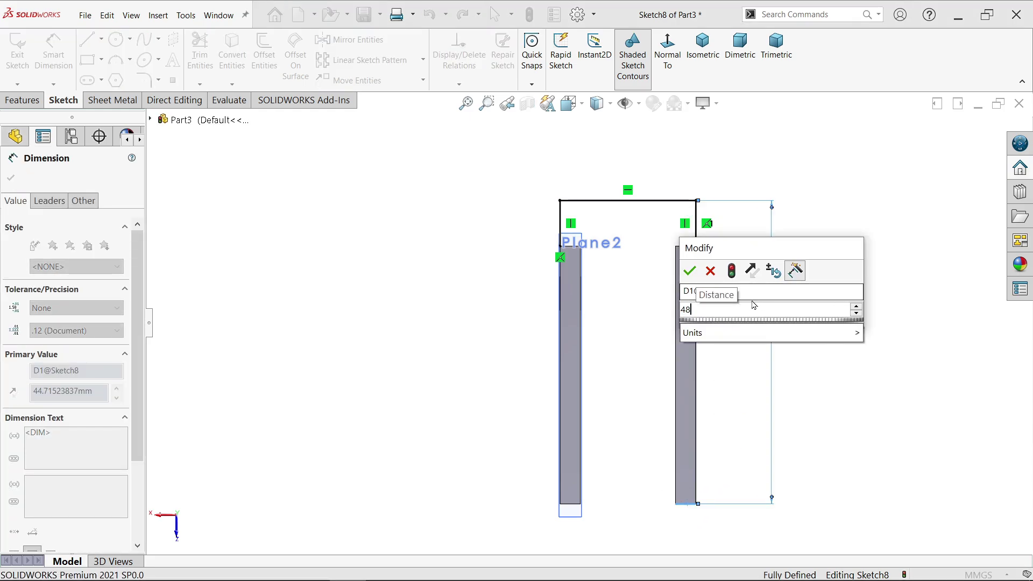
left_click(689, 271)
scroll(662, 208, "down", 2)
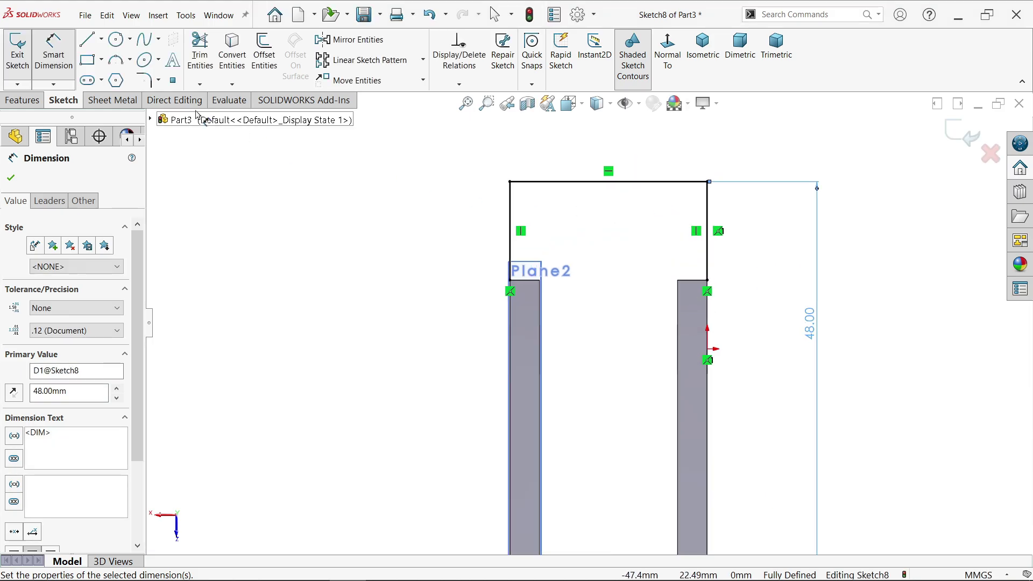
Add 6 mm sketch fillets to both top corners of the Sketch8 bridge outline
left_click(143, 83)
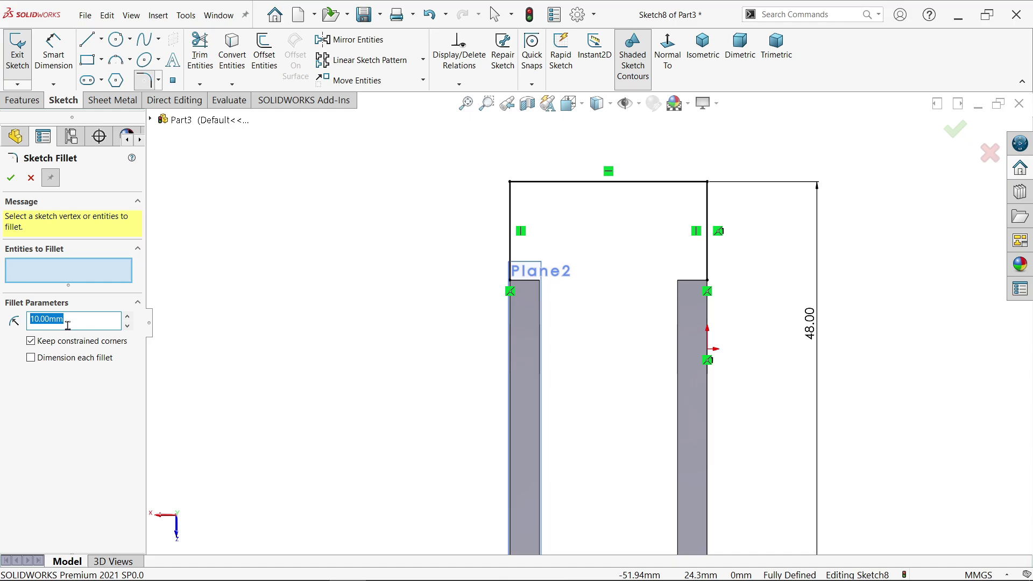
type("6")
key("Return")
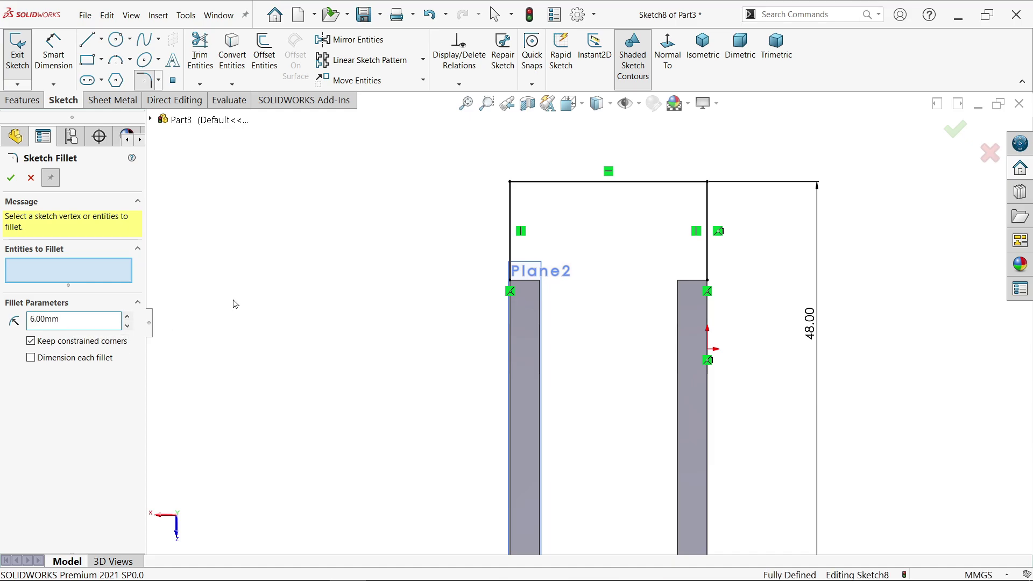
scroll(630, 108, "down", 1)
left_click_drag(761, 153, 391, 252)
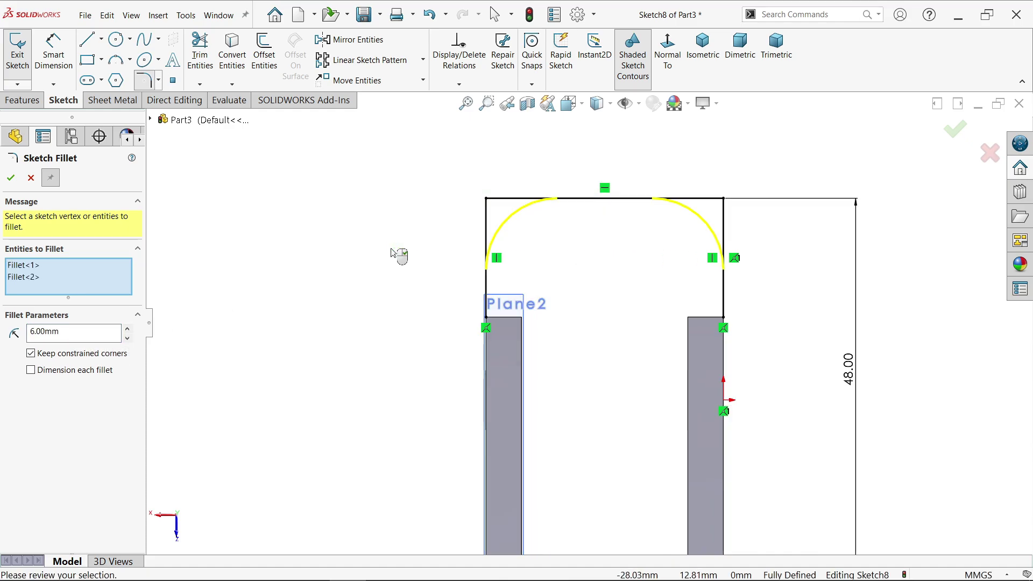
left_click(12, 180)
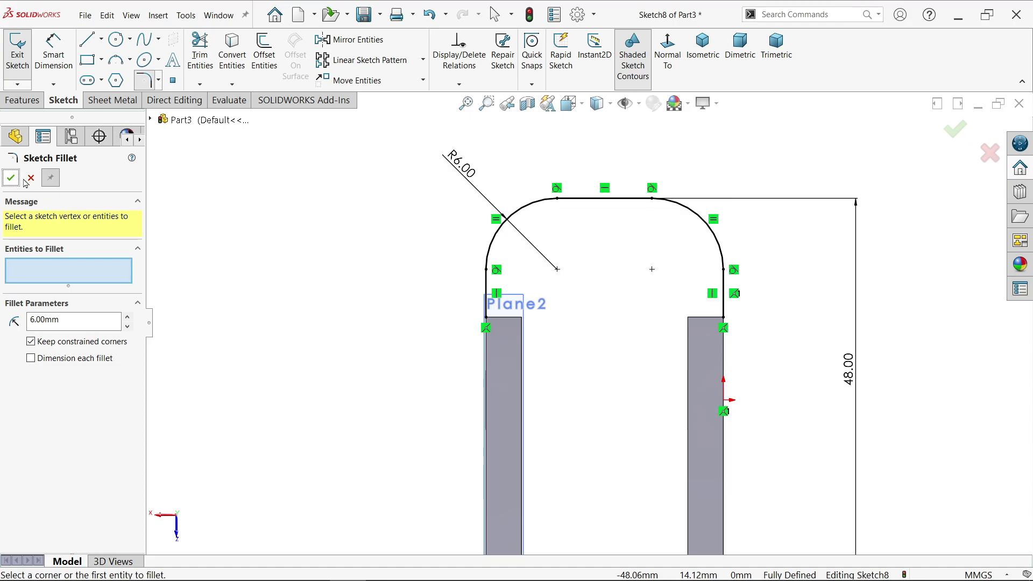
left_click(28, 179)
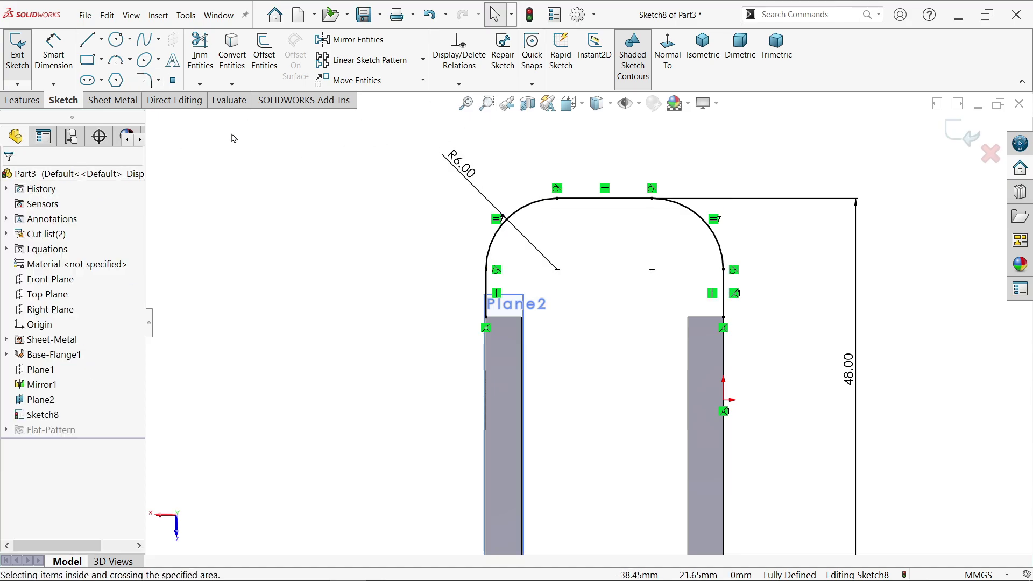
Start a base flange from the bridge sketch with the sheet thickness reversed to the inside
left_click(114, 101)
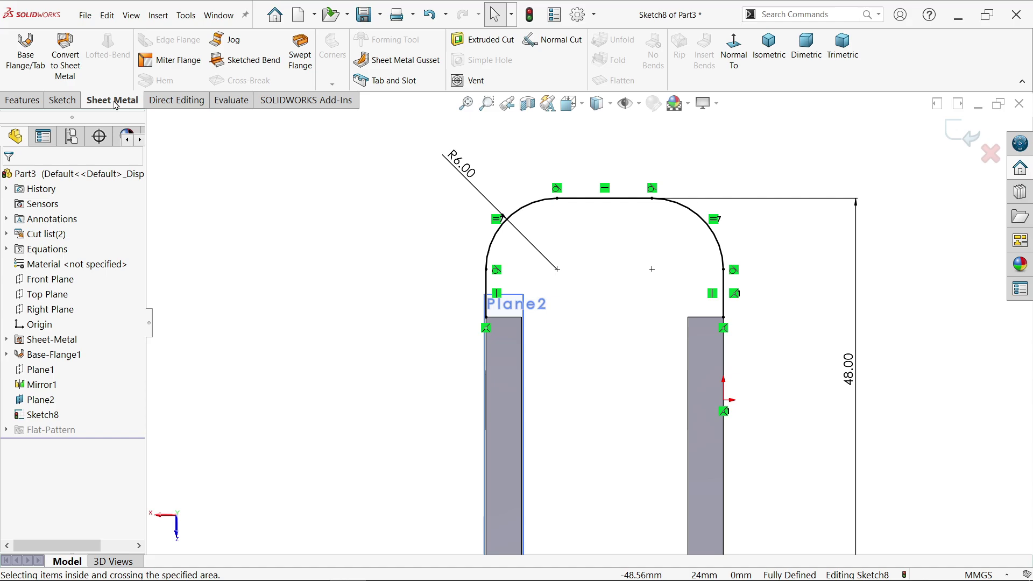
left_click(28, 62)
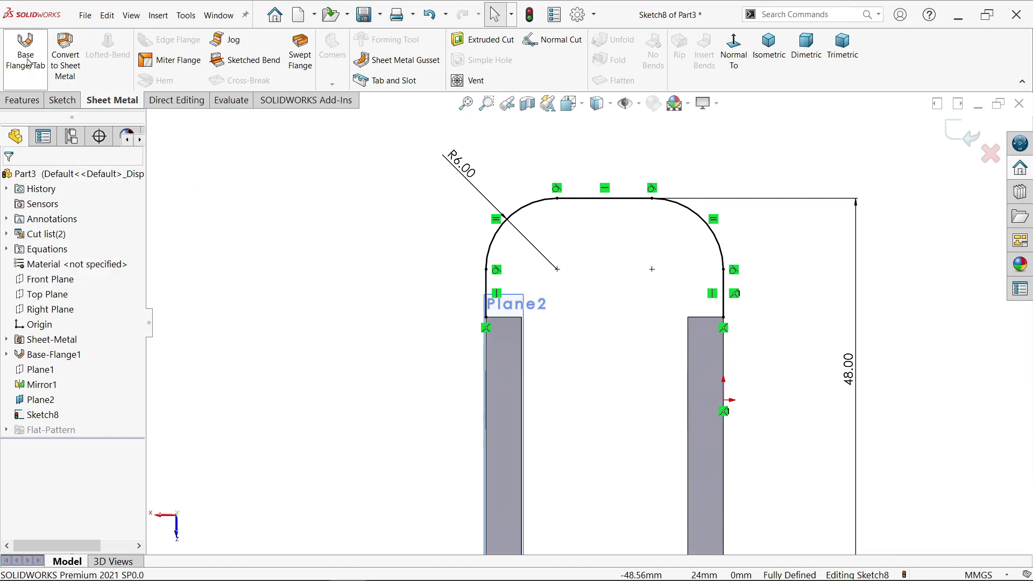
middle_click_drag(840, 224, 655, 421)
key("ctrl+8")
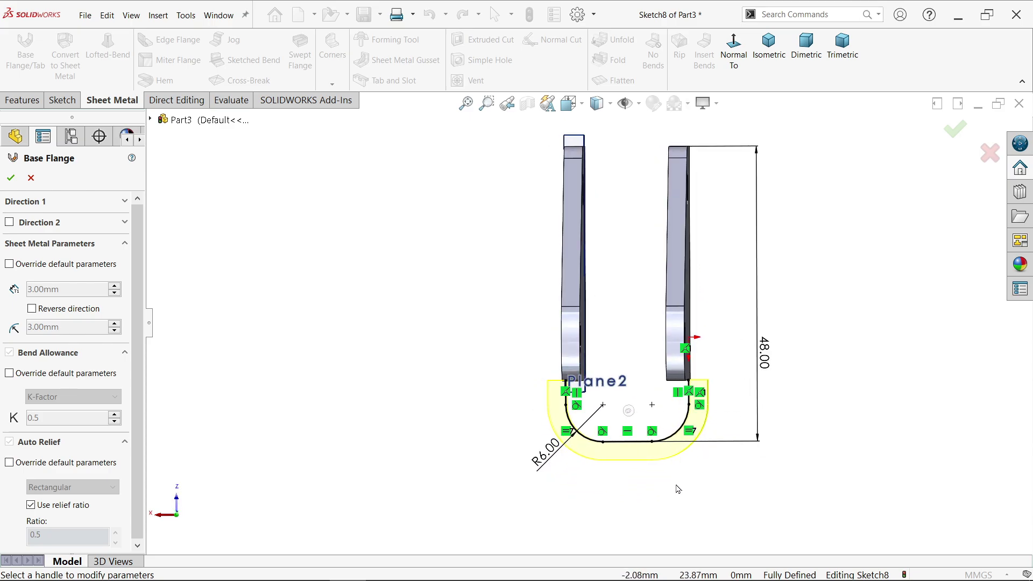
scroll(650, 431, "down", 3)
scroll(604, 364, "down", 3)
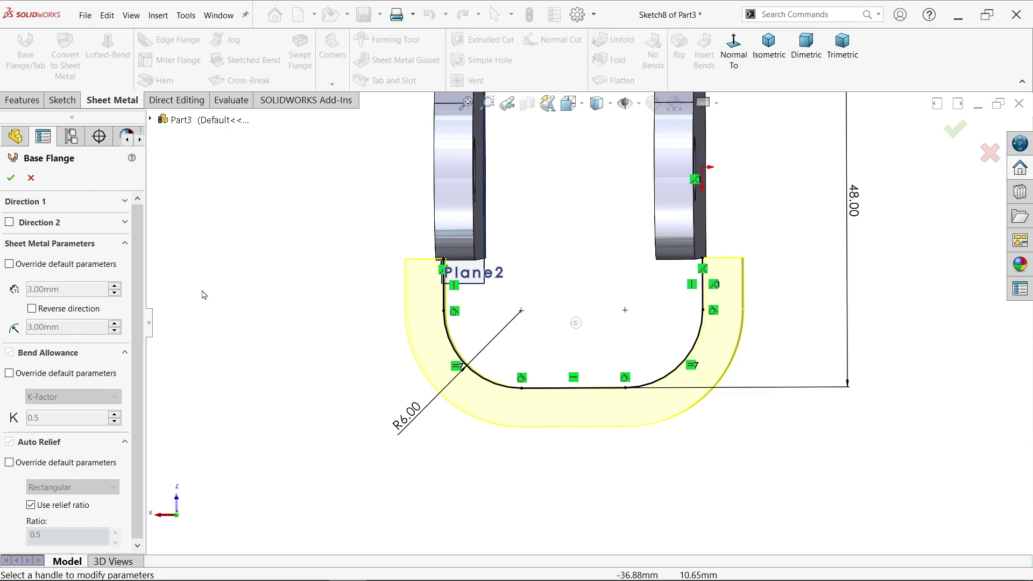
left_click(92, 203)
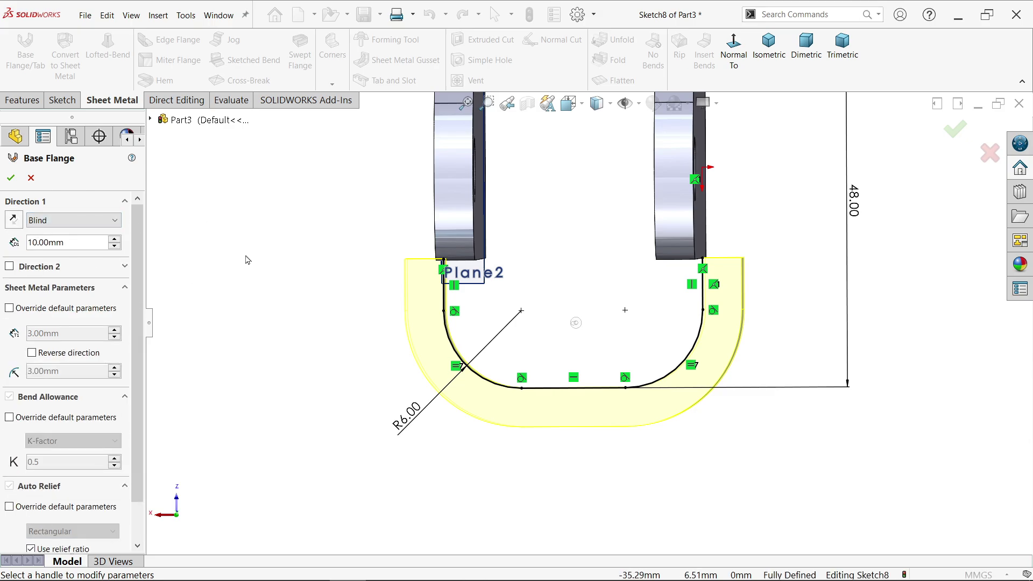
left_click(32, 354)
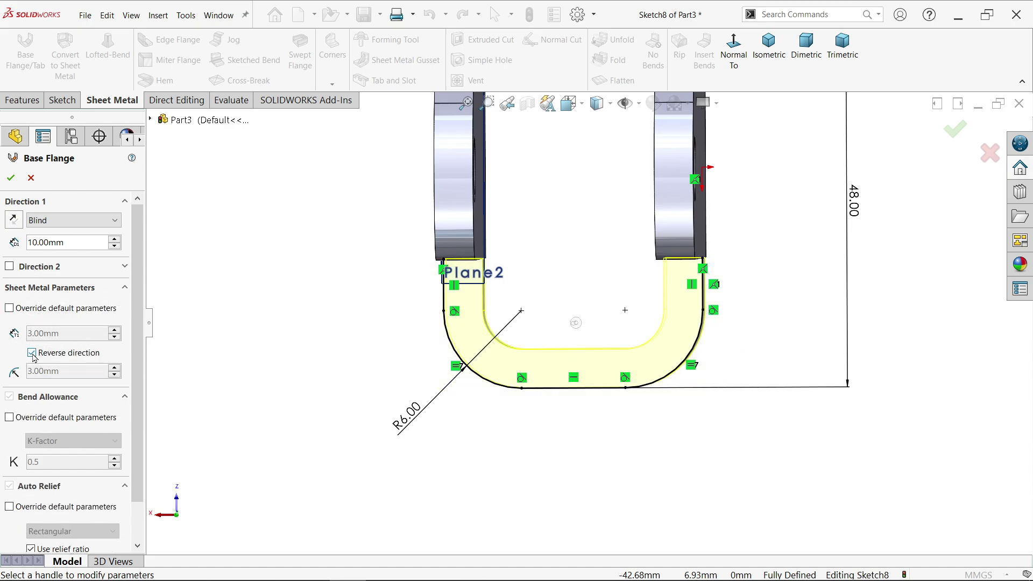
Flip the flange direction, set its Blind depth to 22 mm and create Base-Flange2
middle_click_drag(549, 289, 608, 81)
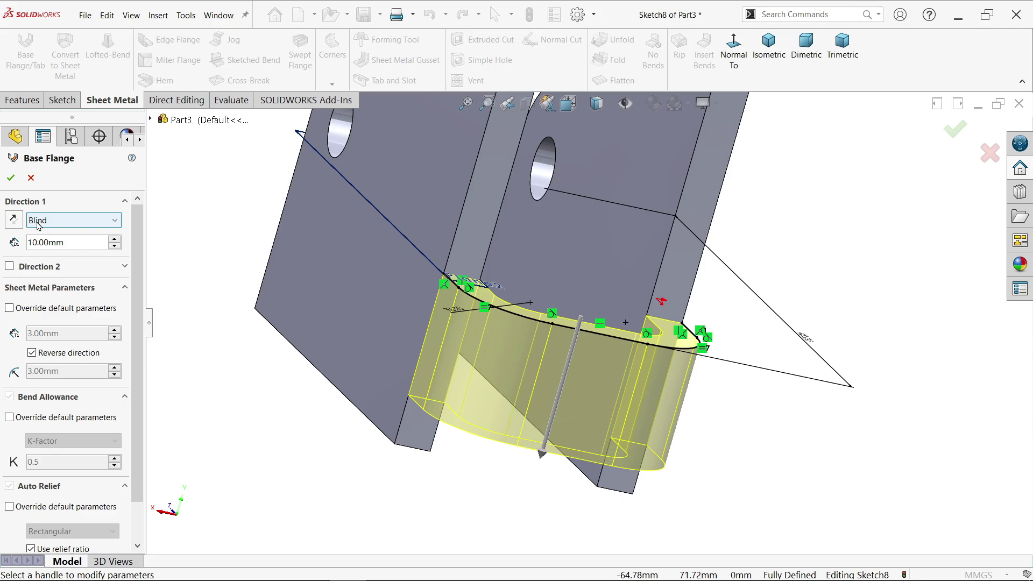
left_click(11, 224)
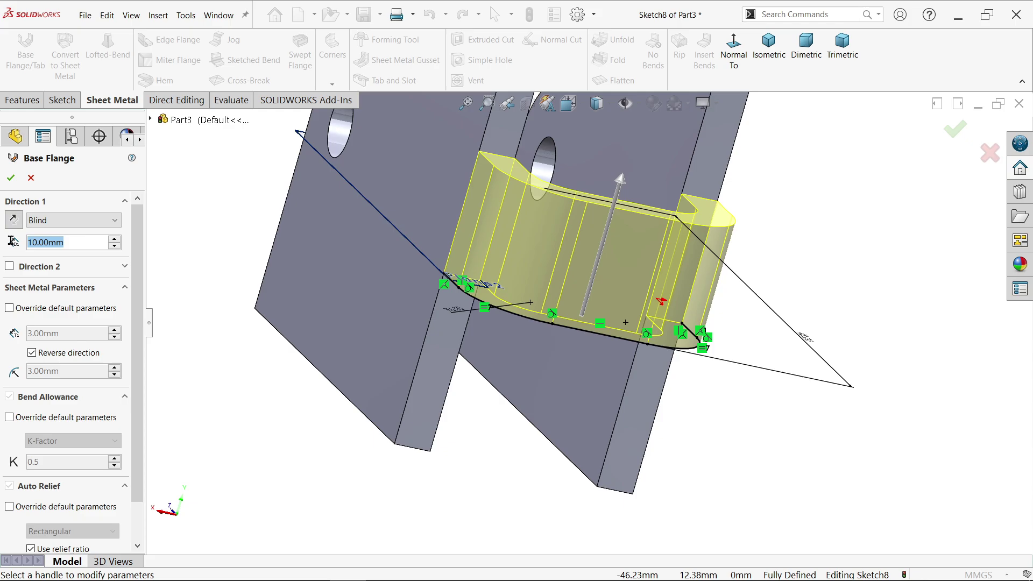
type("22")
key("Return")
scroll(365, 261, "down", 5)
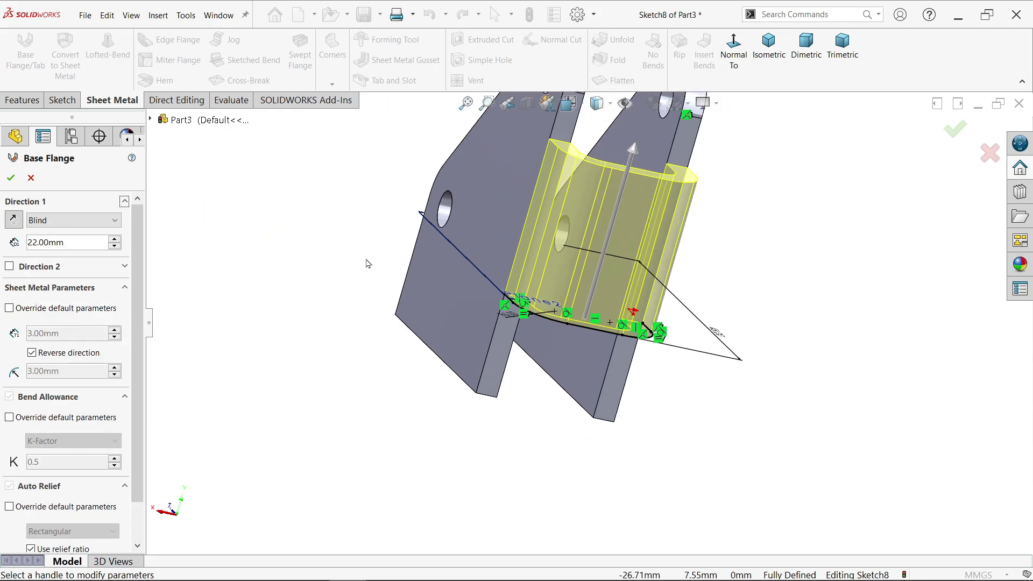
scroll(615, 153, "up", 3)
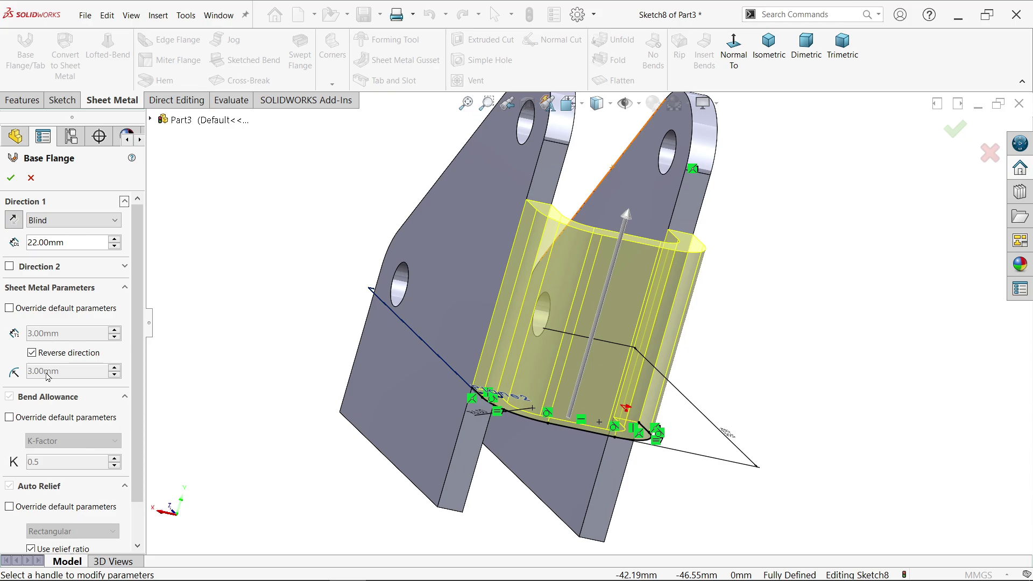
left_click(11, 178)
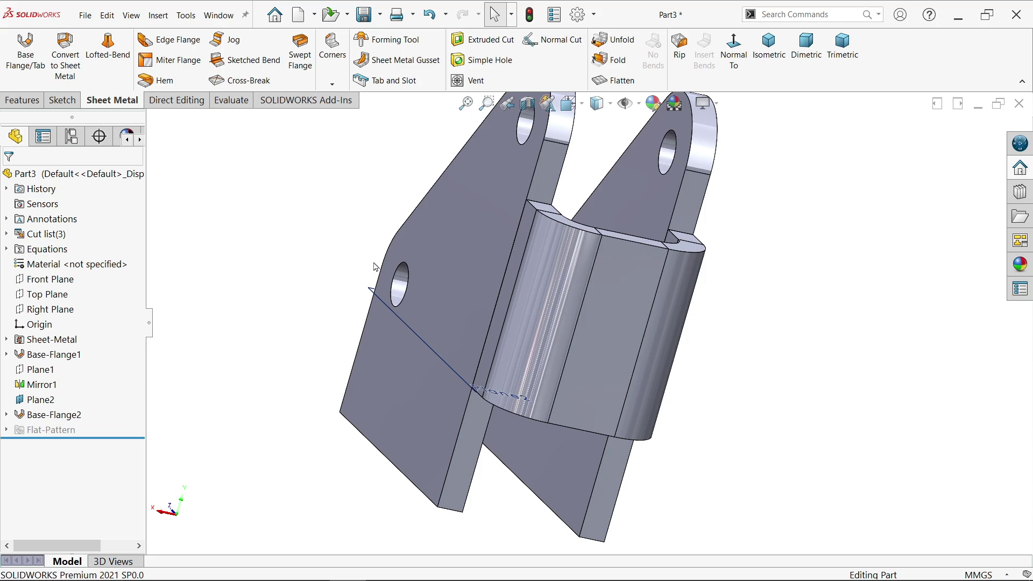
Hide the Plane2 sketch and its 14.00 dimension
left_click(378, 295)
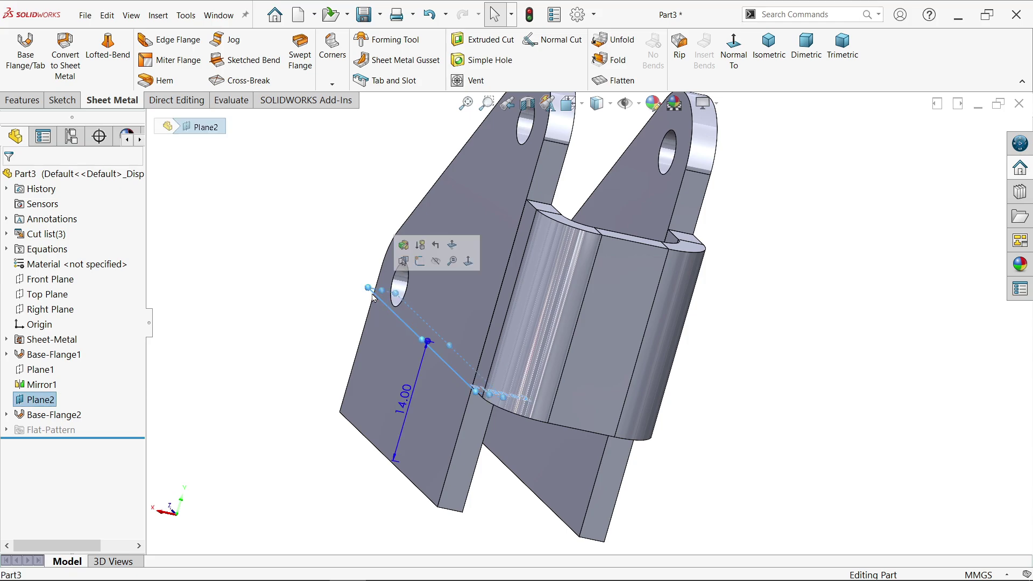
left_click(429, 269)
middle_click_drag(512, 245, 497, 287)
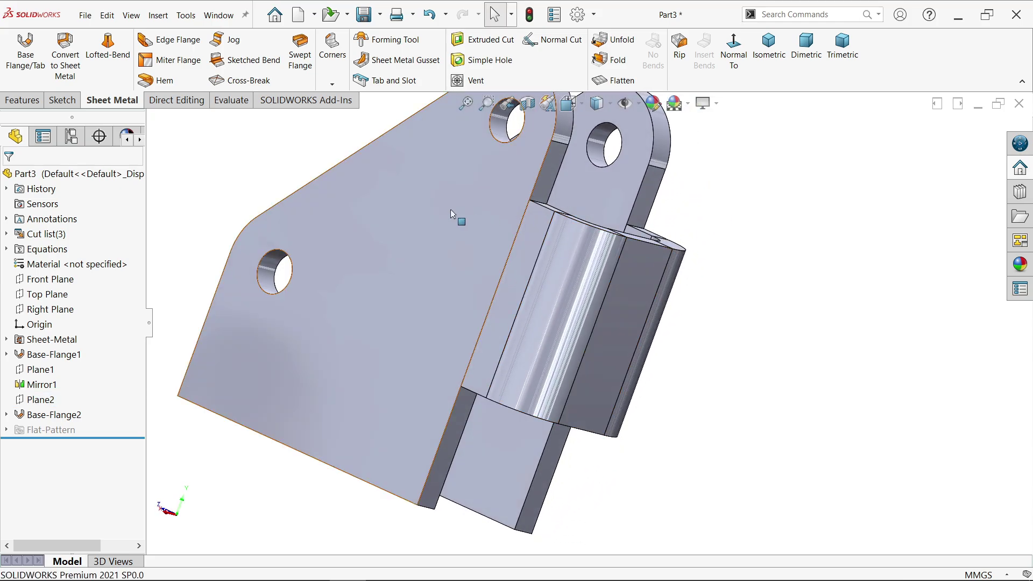
Expand the cut list, inspect the plate face and 6 mm bend, then return to isometric view
left_click(7, 234)
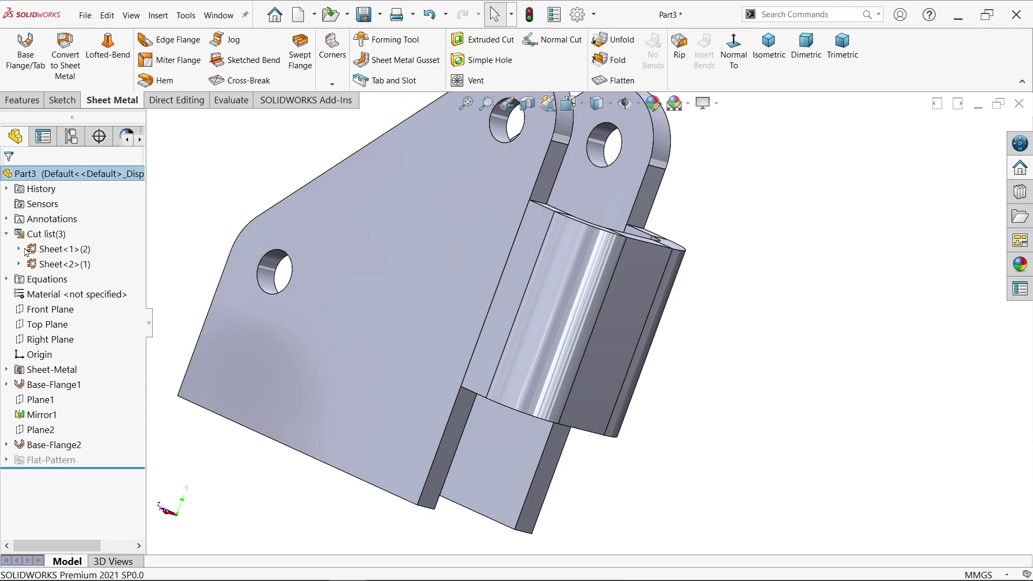
left_click(368, 234)
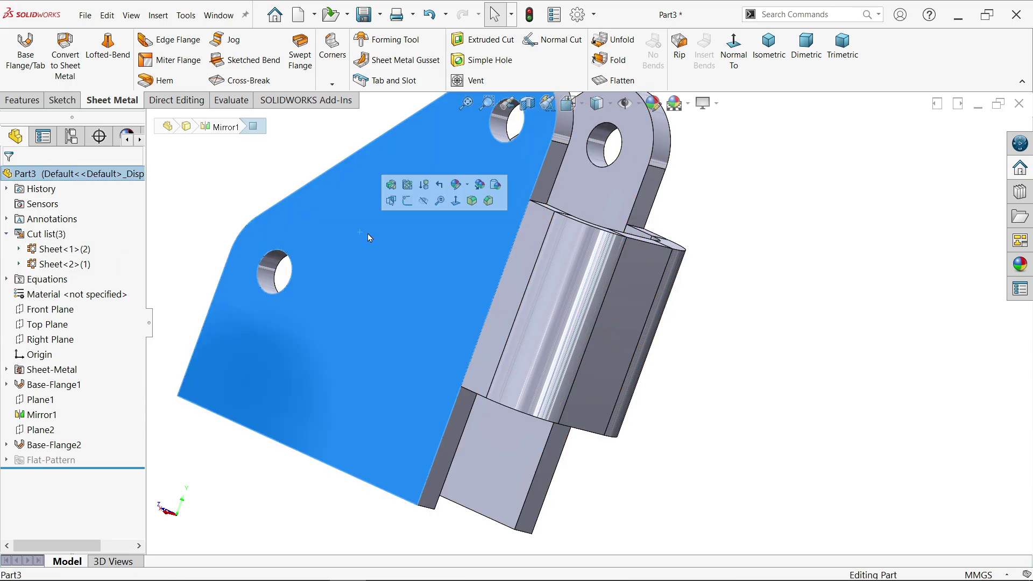
left_click(564, 270)
double_click(627, 192)
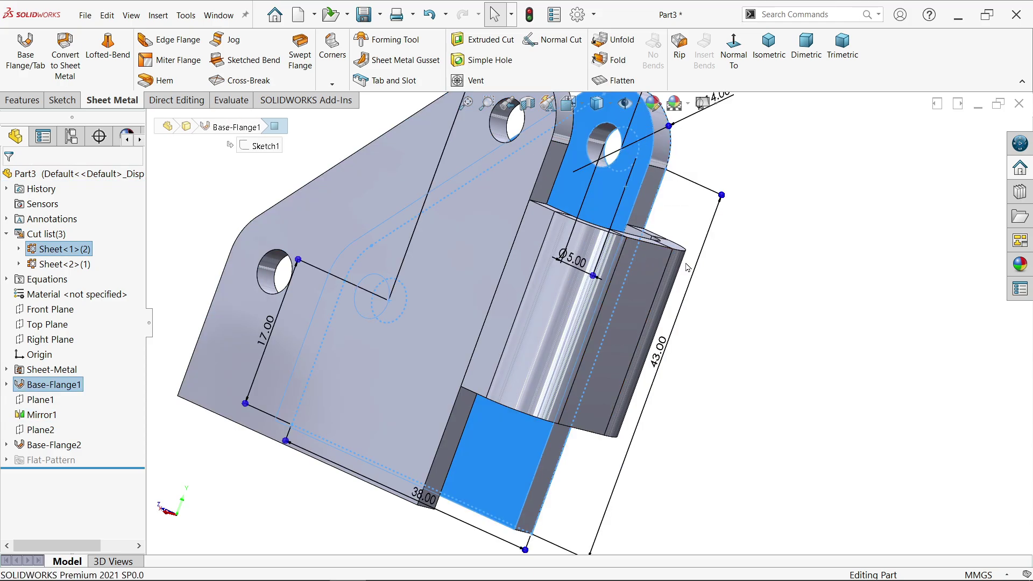
middle_click_drag(627, 192, 782, 280)
left_click(782, 280)
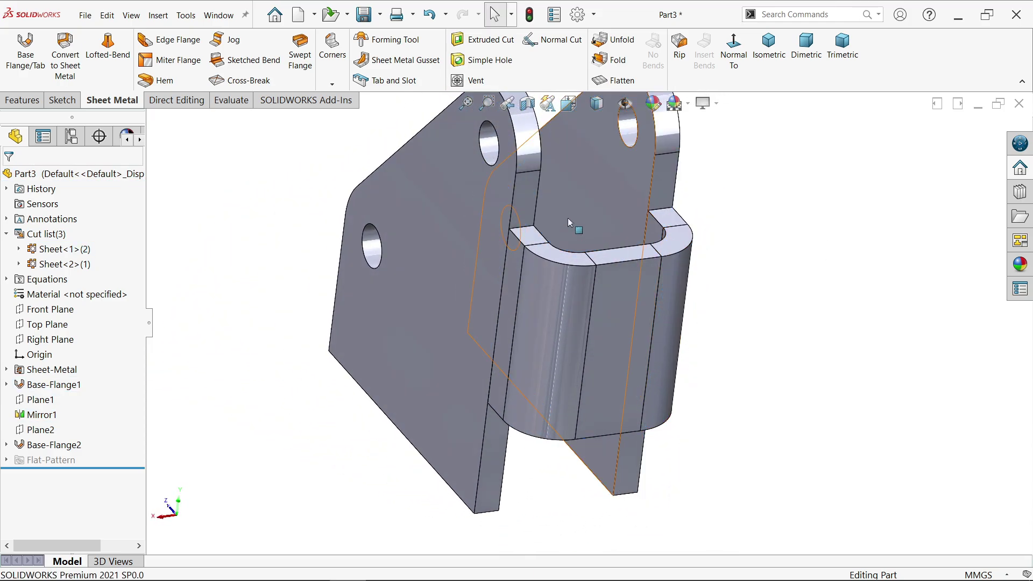
key("ctrl+7")
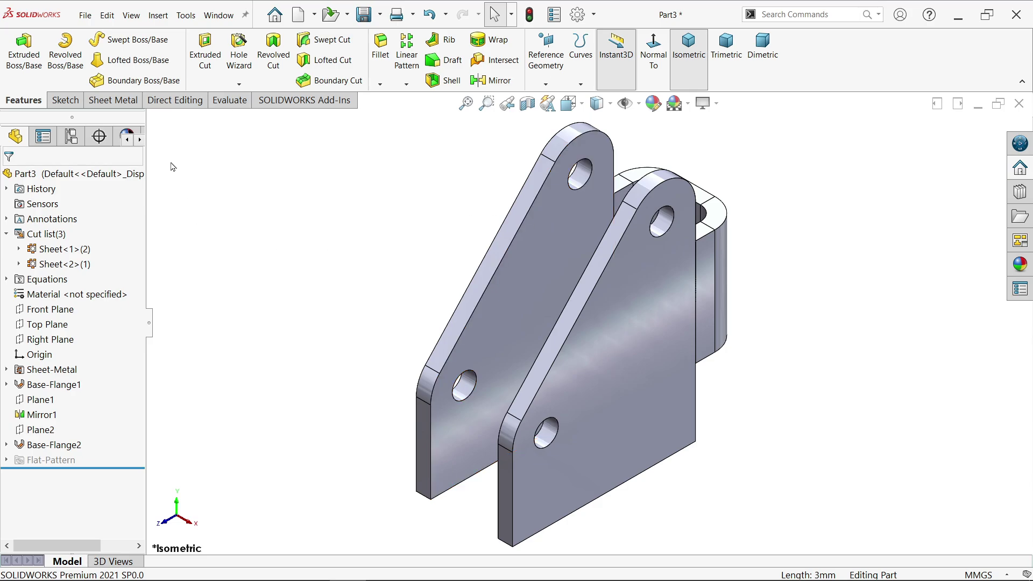
Combine Base-Flange1, Mirror1 and Base-Flange2 into one body using the Add operation
left_click(128, 105)
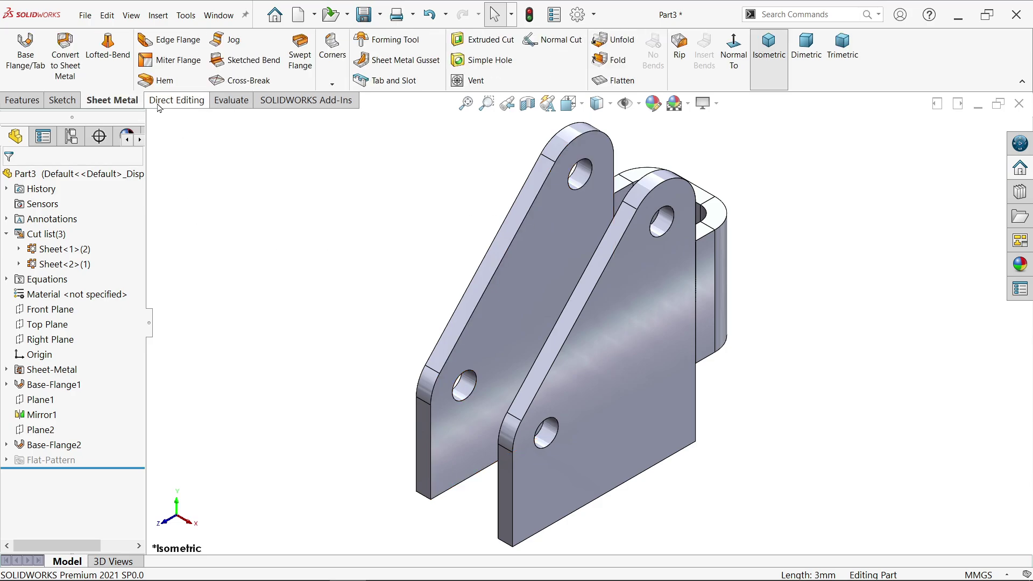
left_click(228, 104)
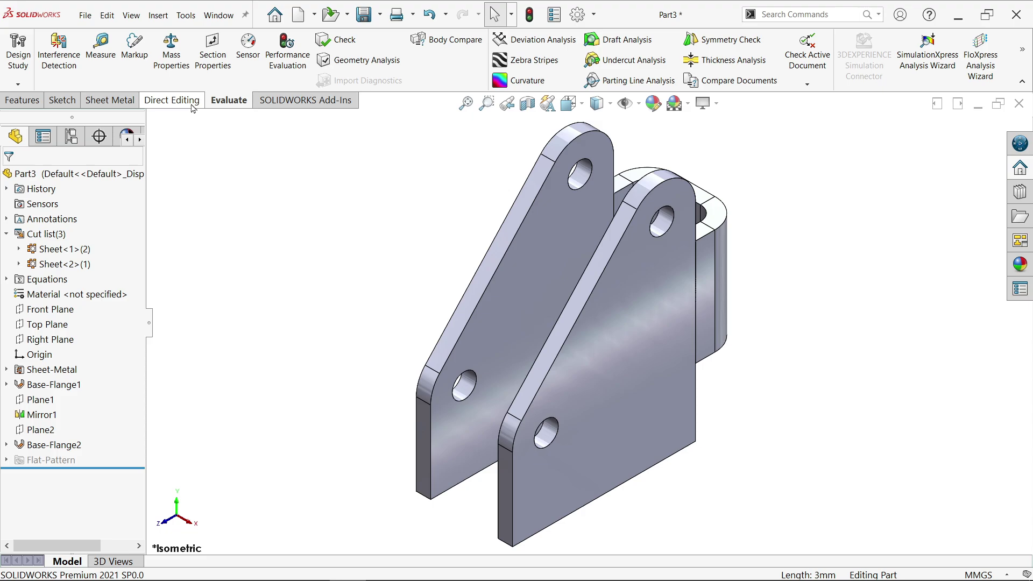
left_click(191, 107)
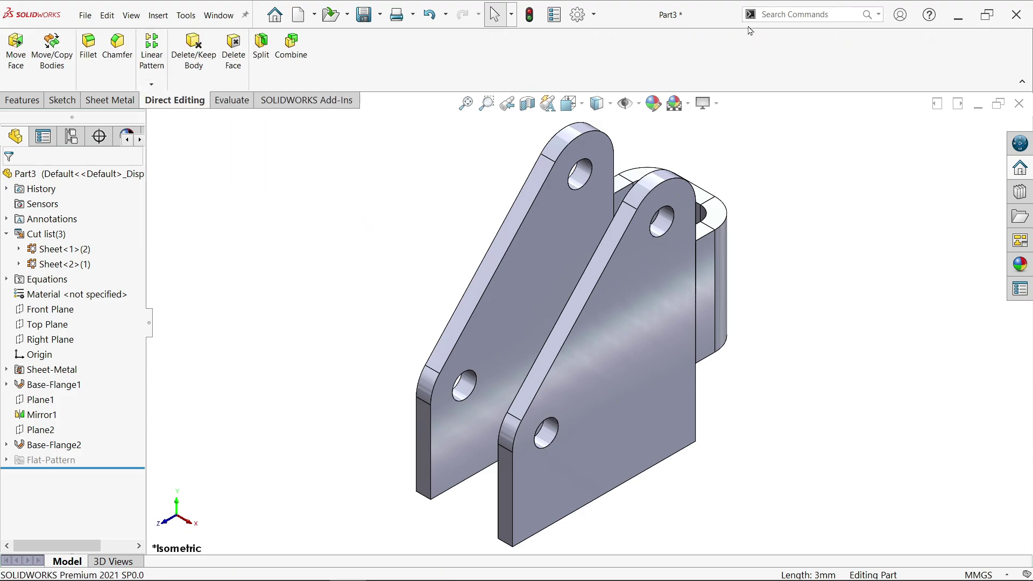
left_click(291, 51)
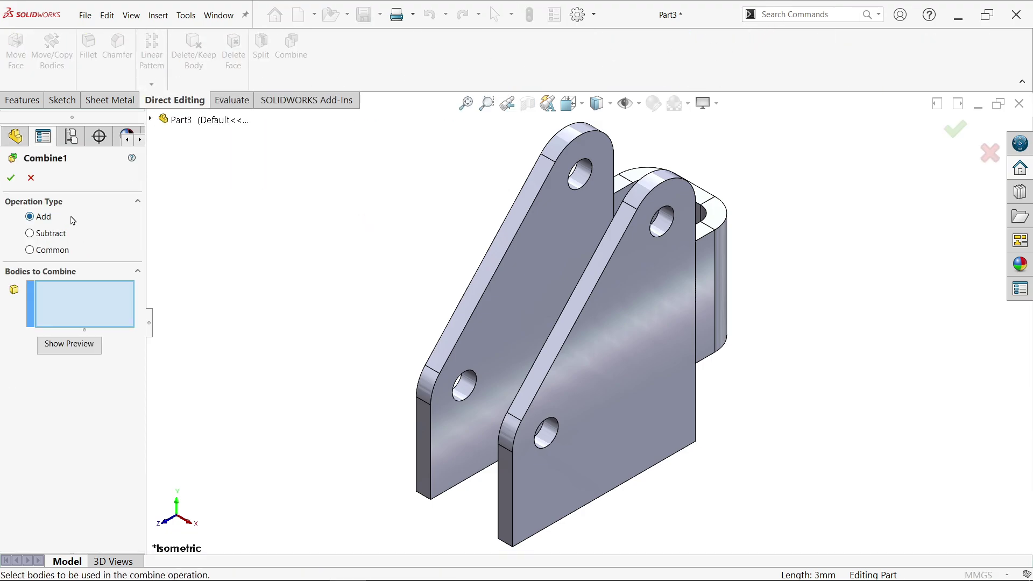
left_click(560, 250)
left_click(618, 275)
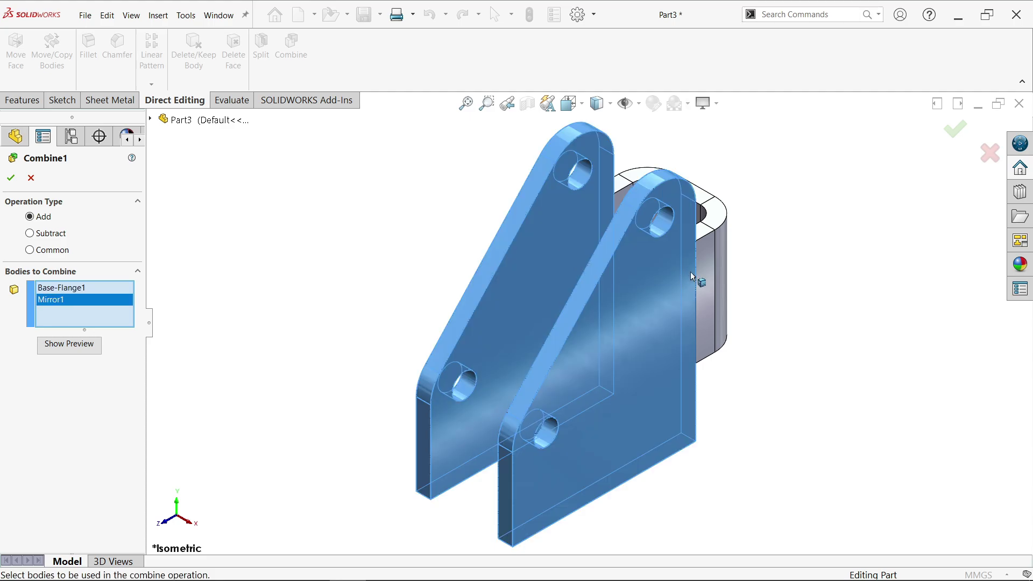
left_click(706, 281)
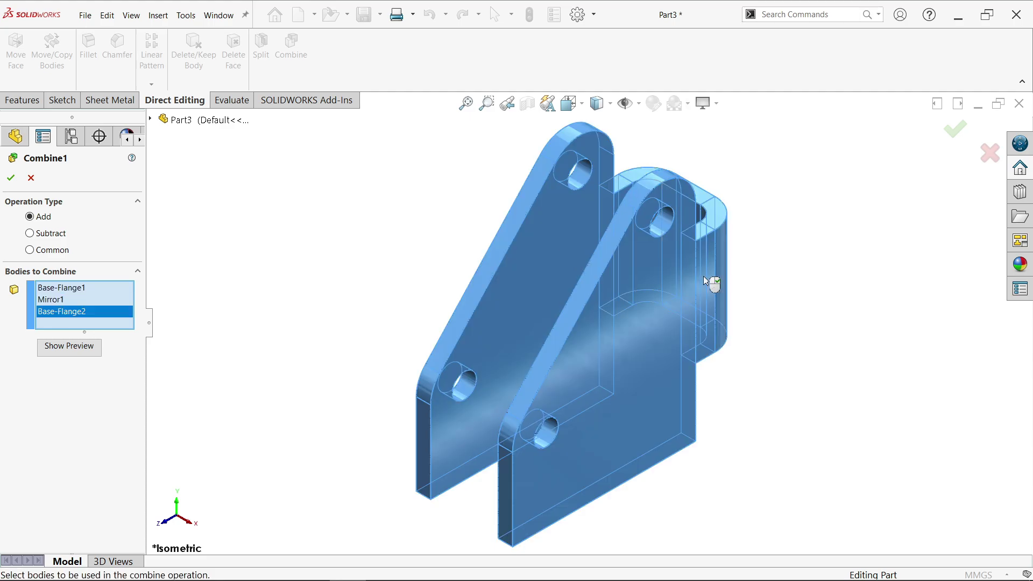
left_click(68, 354)
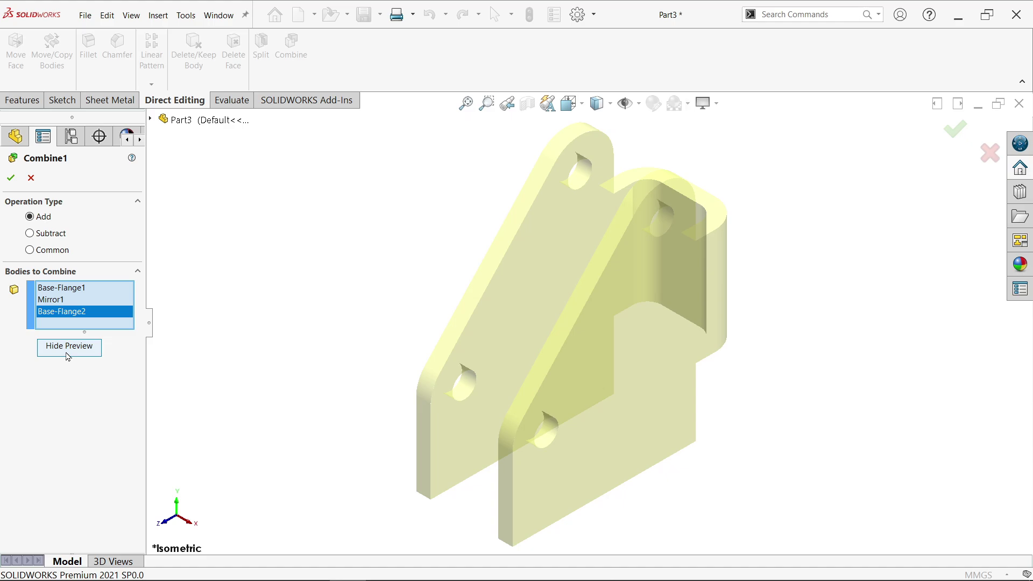
left_click(67, 356)
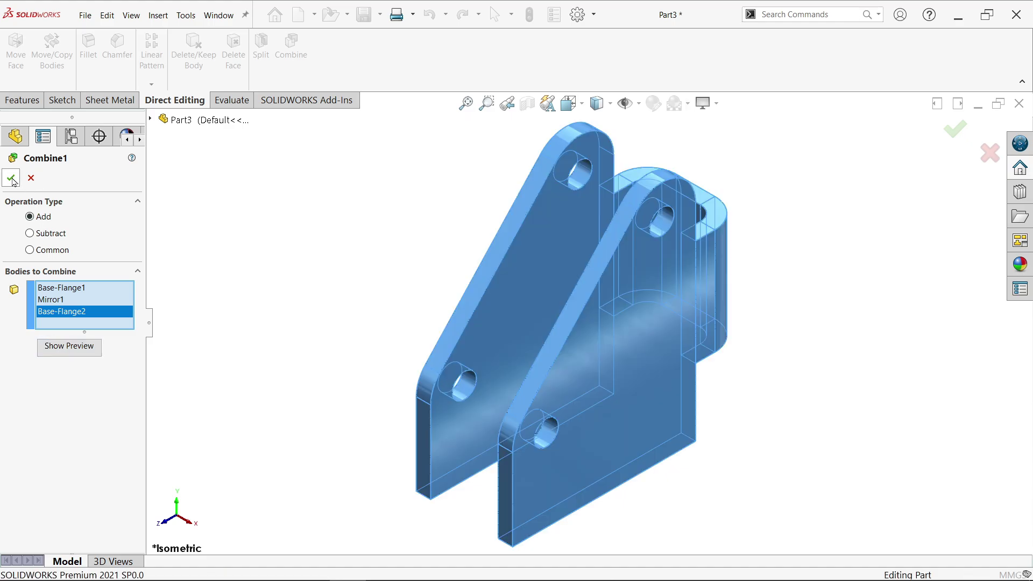
left_click(11, 178)
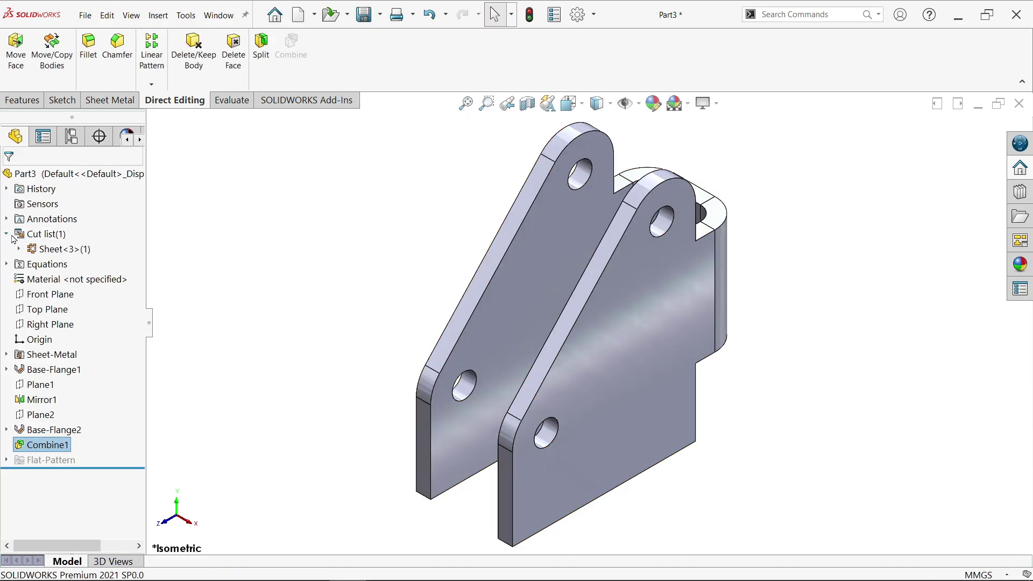
Check that the cut list now holds a single Sheet<3>(1) body
left_click(67, 250)
left_click(288, 248)
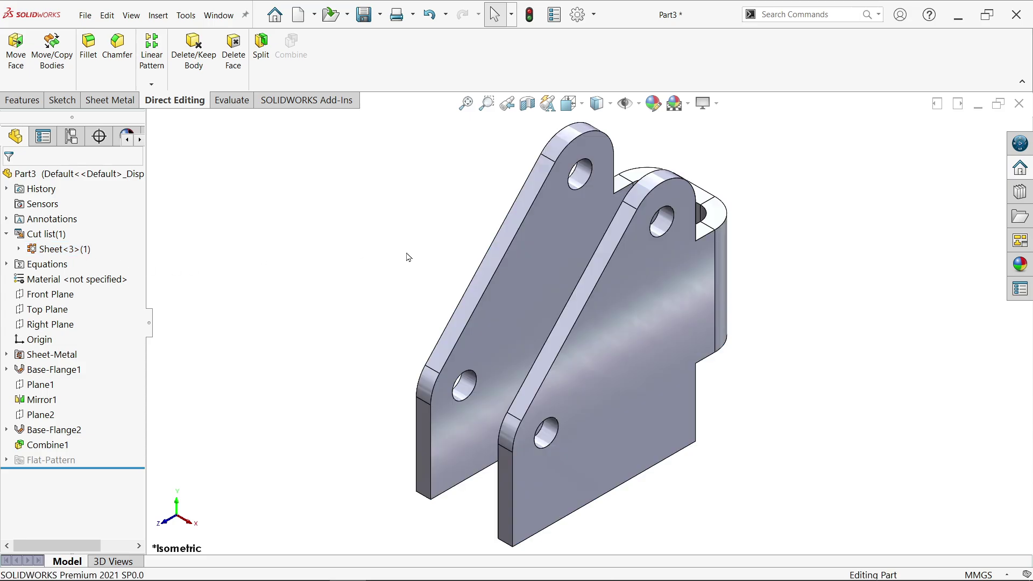
mouse_move(408, 257)
middle_mouse_down()
mouse_move(398, 226)
mouse_move(362, 210)
mouse_move(323, 214)
mouse_move(376, 219)
mouse_move(395, 258)
middle_mouse_up()
Review the side-view dimensions on the reference drawing in Photos
key("alt+Tab")
scroll(377, 396, "up", 4)
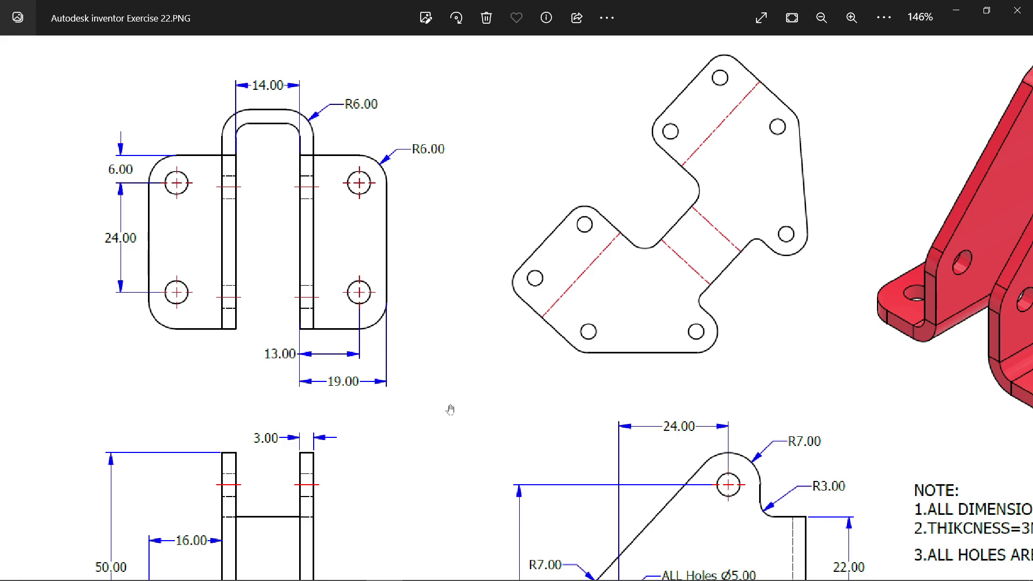
scroll(451, 410, "down", 4)
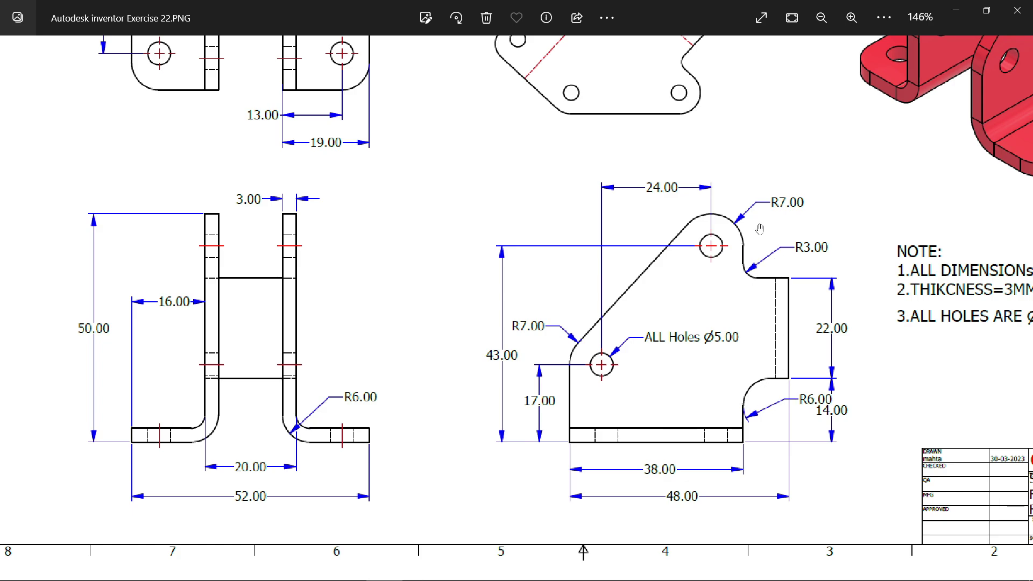
Return to the combined bracket in SOLIDWORKS with the Sheet Metal tools showing
left_click(955, 10)
left_click(624, 420)
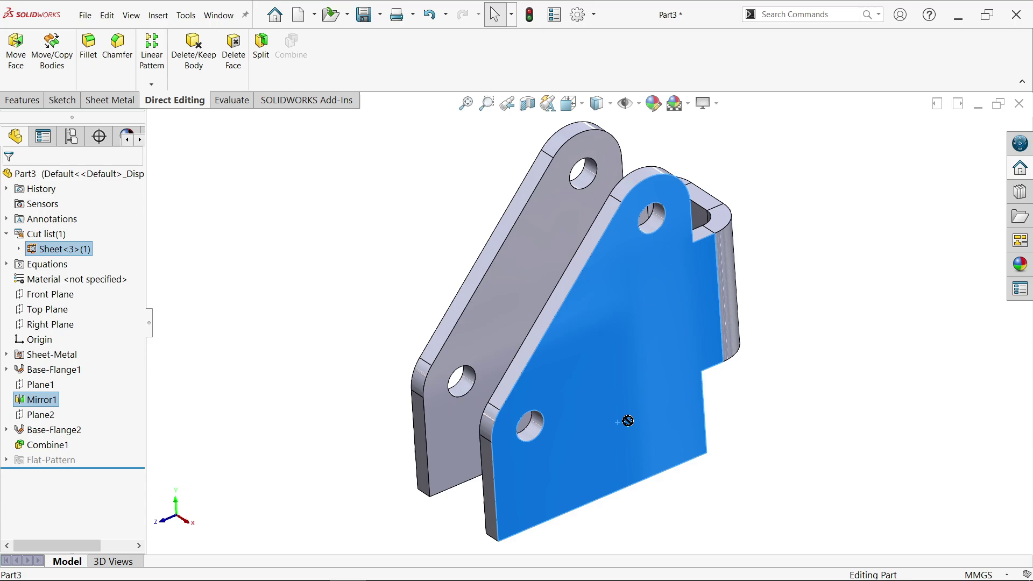
left_click(801, 417)
scroll(785, 424, "up", 2)
scroll(584, 488, "down", 4)
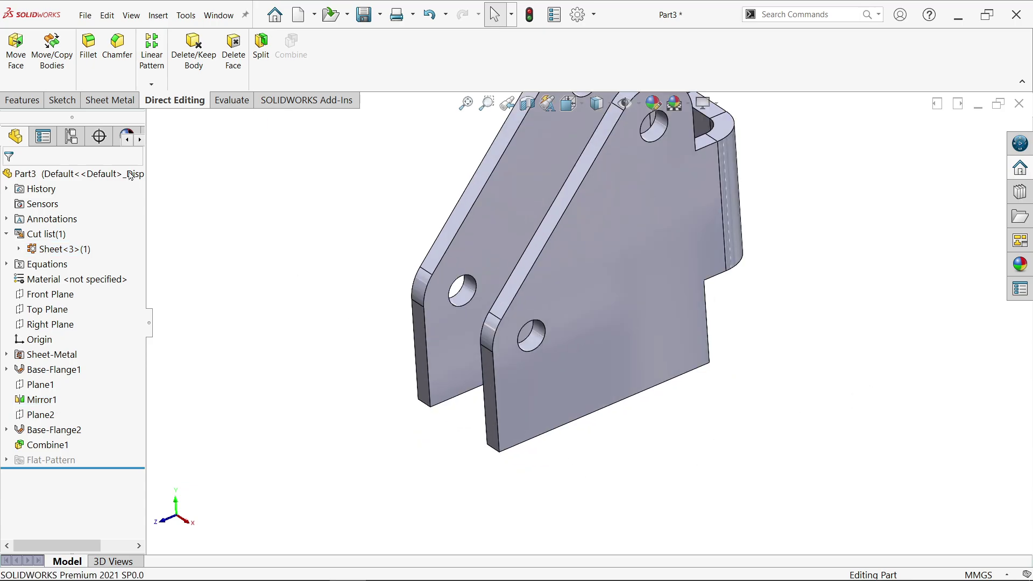
left_click(99, 100)
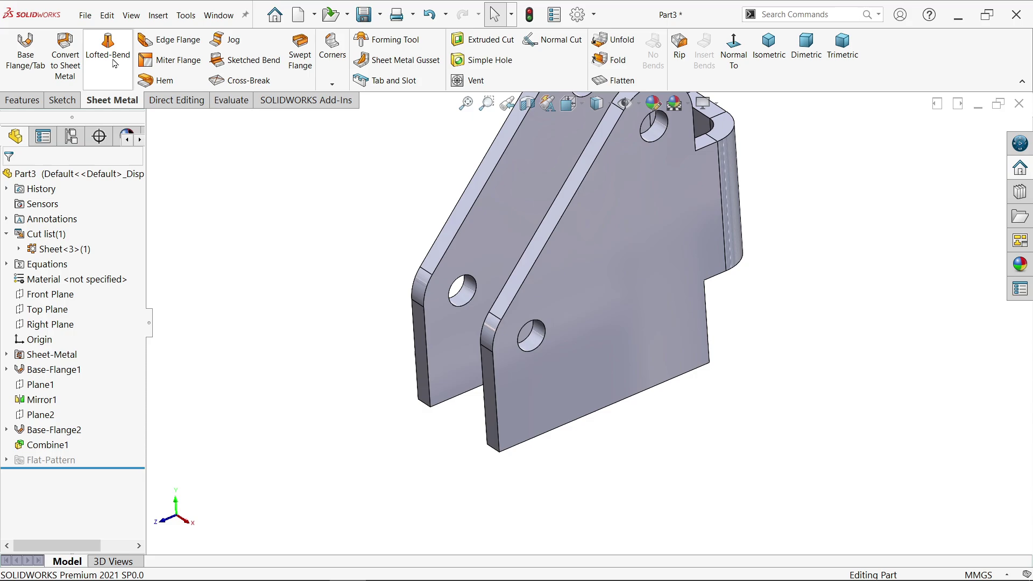
Start an edge flange on the side plate's bottom edge and fix its side
left_click(177, 40)
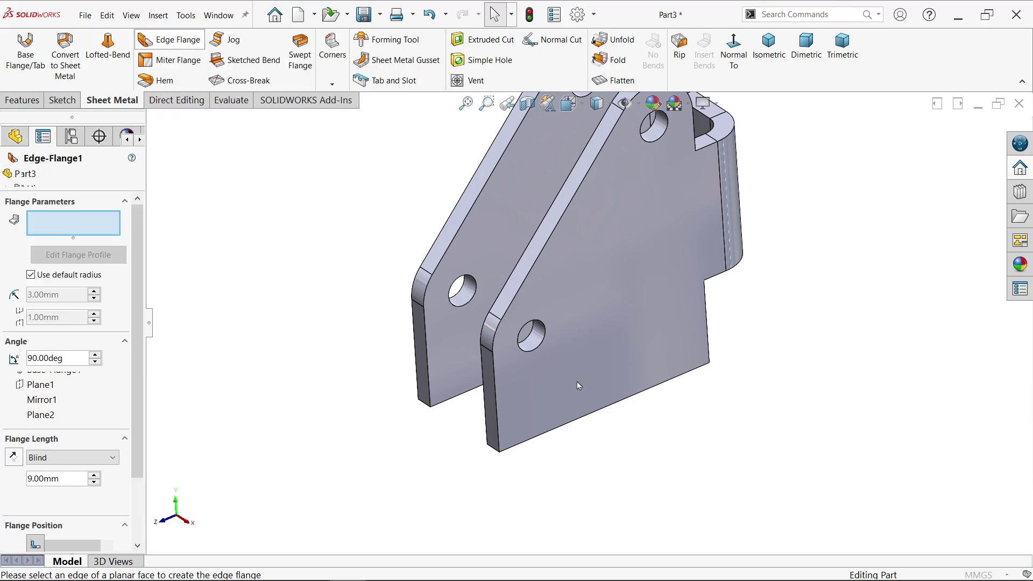
left_click(612, 412)
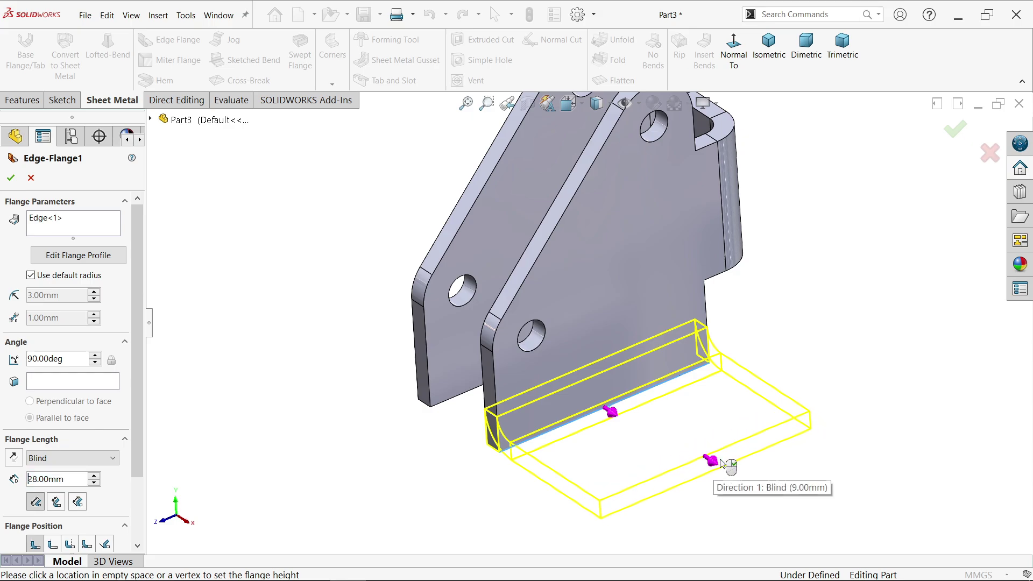
left_click(718, 460)
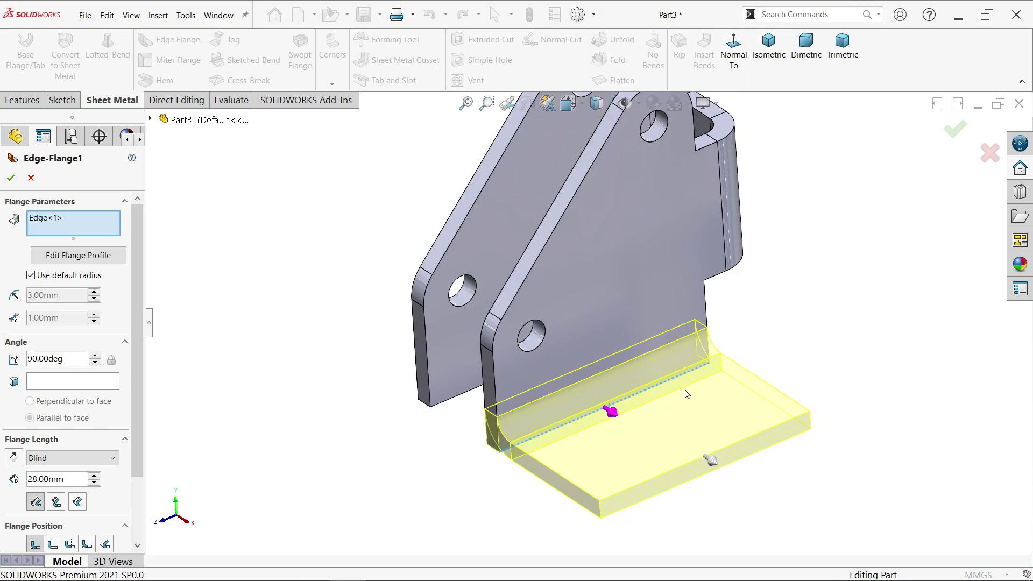
middle_click_drag(763, 280, 740, 335)
Set the flange length to 19 mm and accept Edge-Flange1 at 90°
scroll(717, 370, "down", 5)
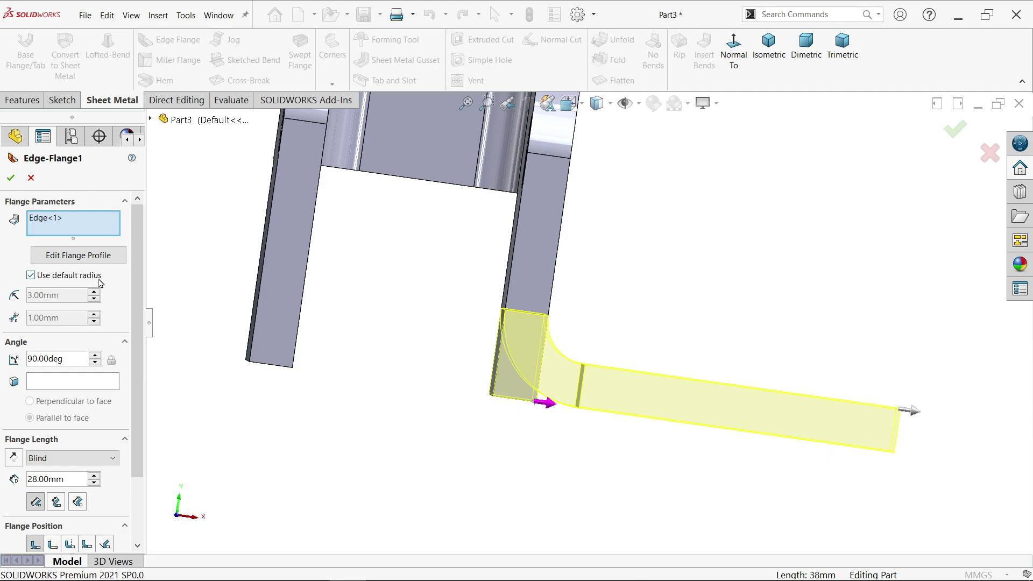
scroll(93, 305, "down", 3)
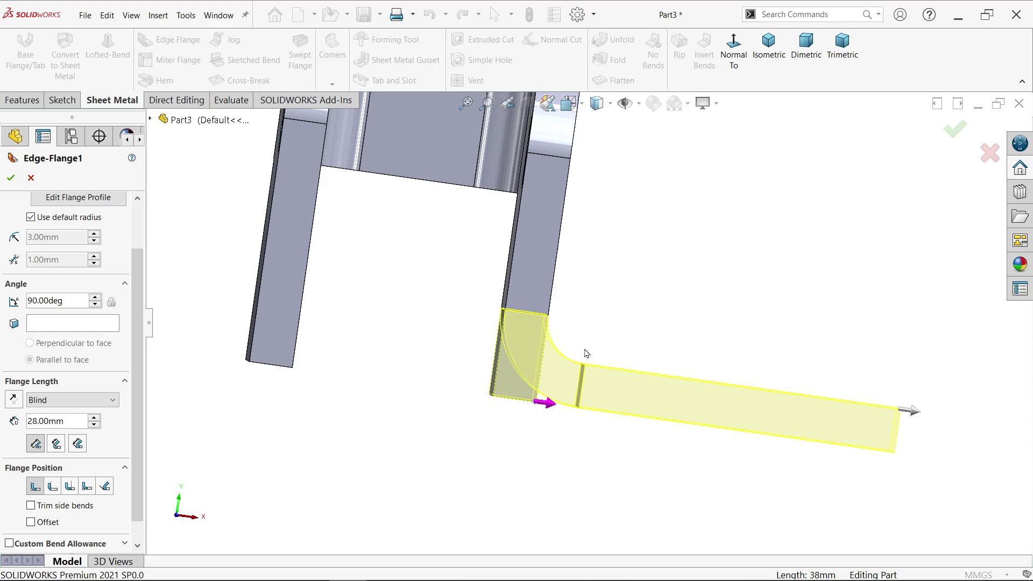
scroll(137, 370, "down", 1)
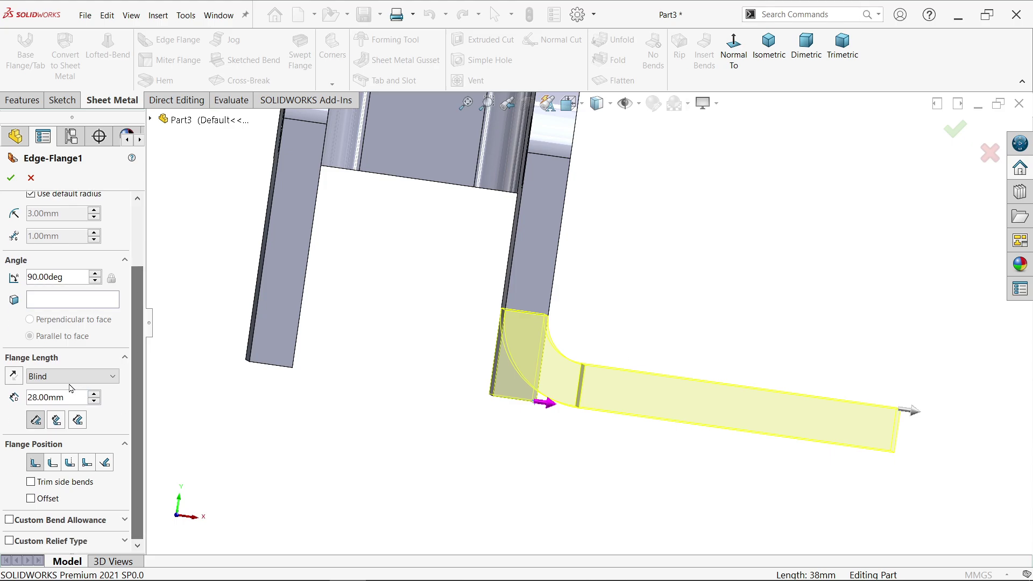
left_click_drag(66, 396, 2, 395)
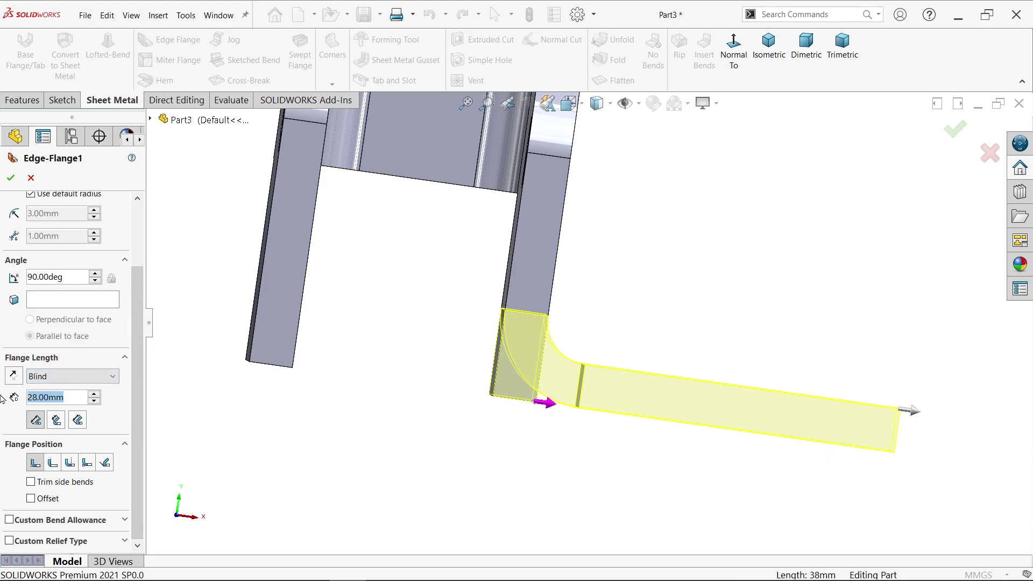
type("19")
key("Return")
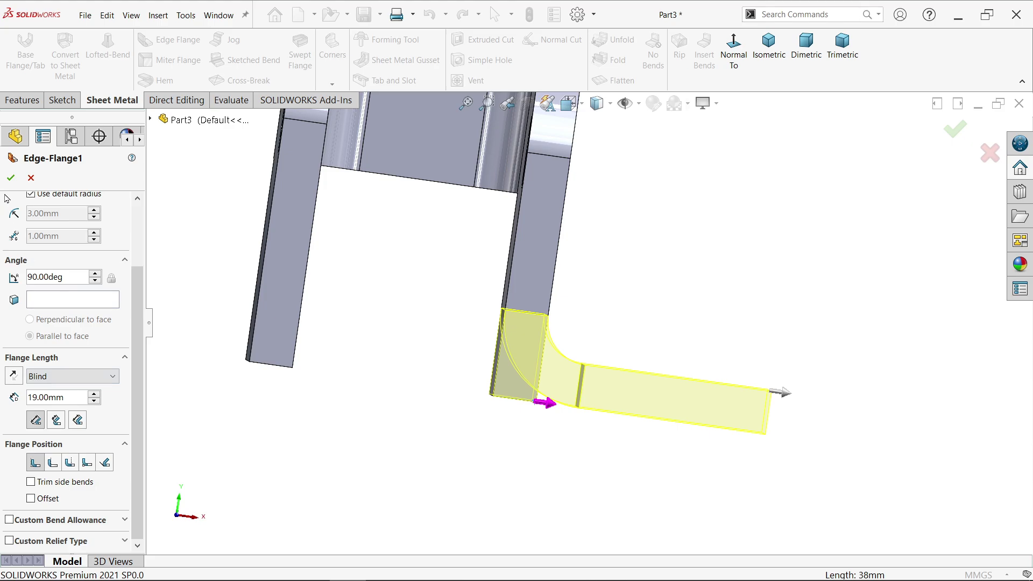
left_click(11, 178)
mouse_move(589, 245)
middle_mouse_down()
mouse_move(671, 243)
mouse_move(624, 335)
mouse_move(680, 307)
middle_mouse_up()
scroll(671, 243, "down", 5)
Sketch two circles on the flange face, one above the other
left_click(710, 318)
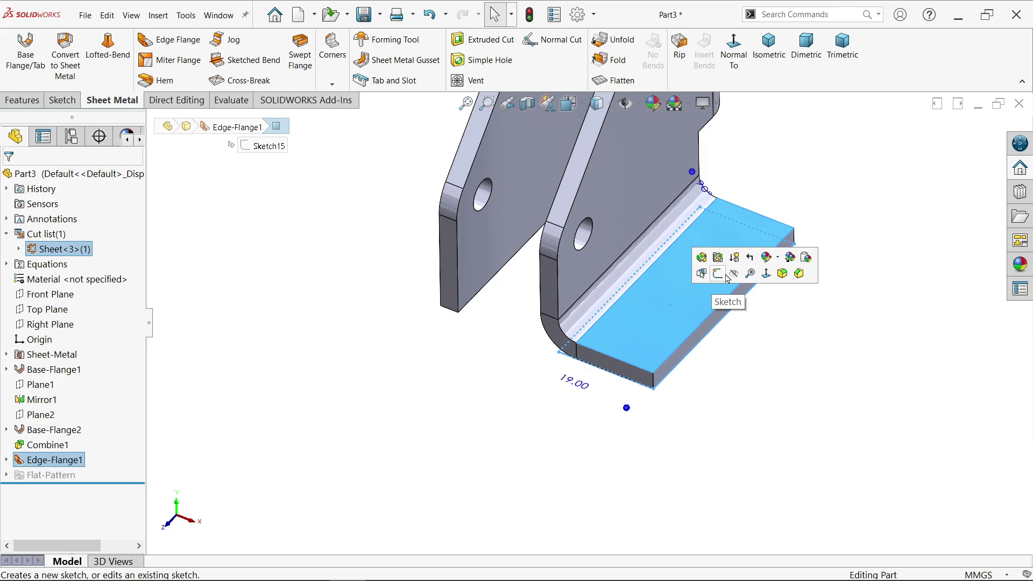
left_click(723, 277)
left_click(116, 38)
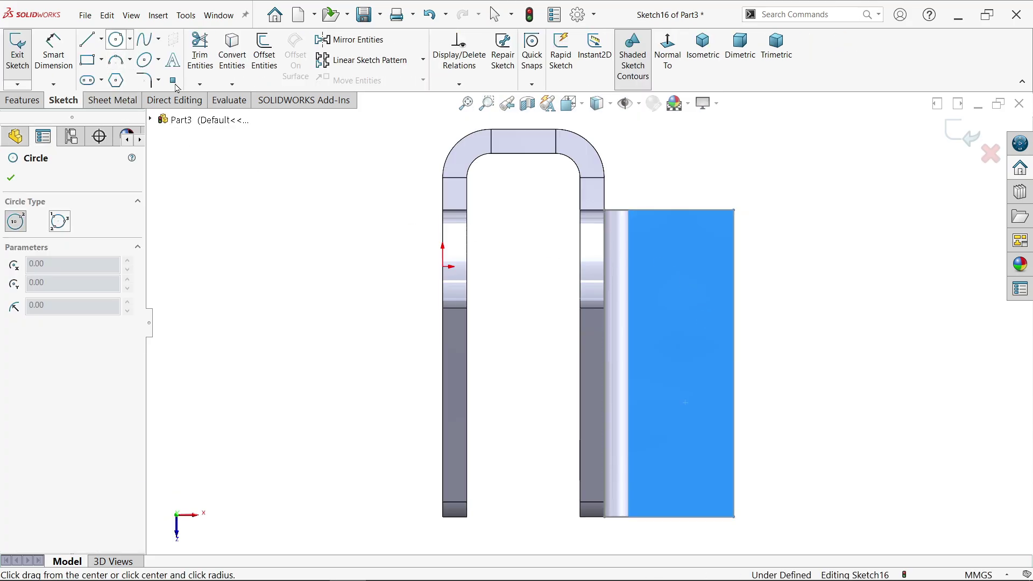
left_click(682, 262)
left_click(706, 263)
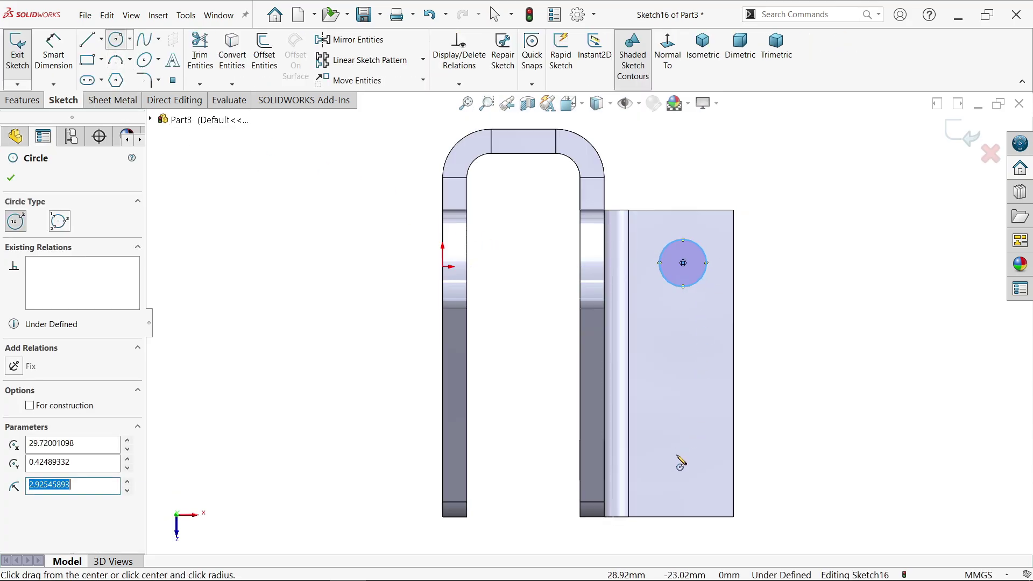
left_click(676, 457)
left_click(697, 482)
right_click(818, 312)
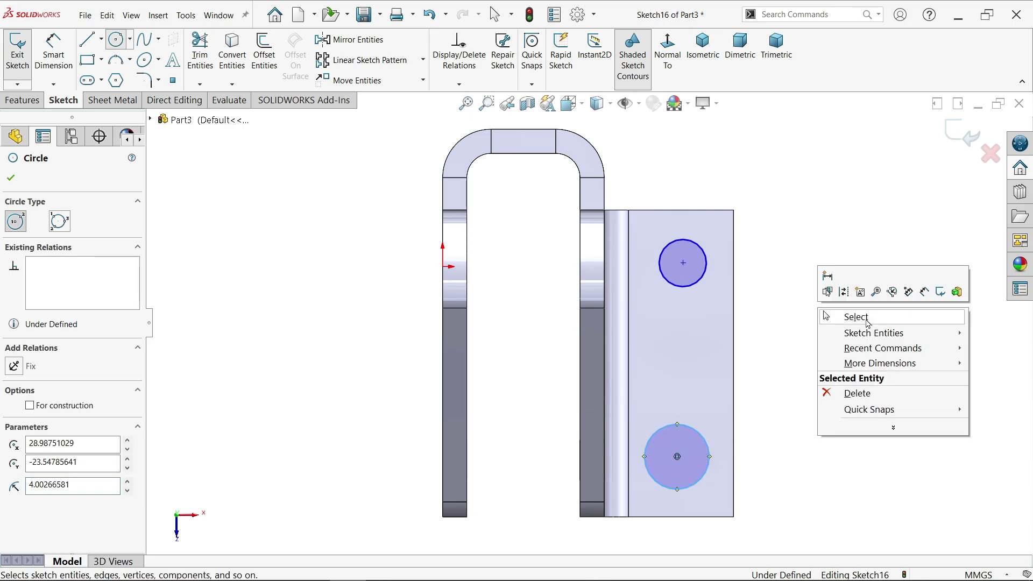
left_click(829, 317)
Make the two circles equal and align their centres vertically
left_click_drag(804, 195, 612, 508)
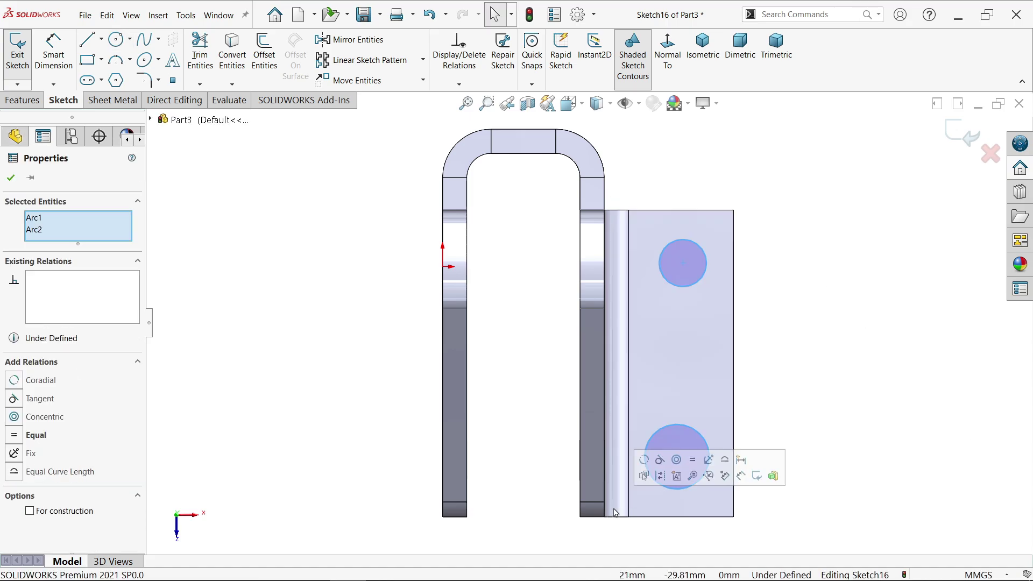
left_click(694, 462)
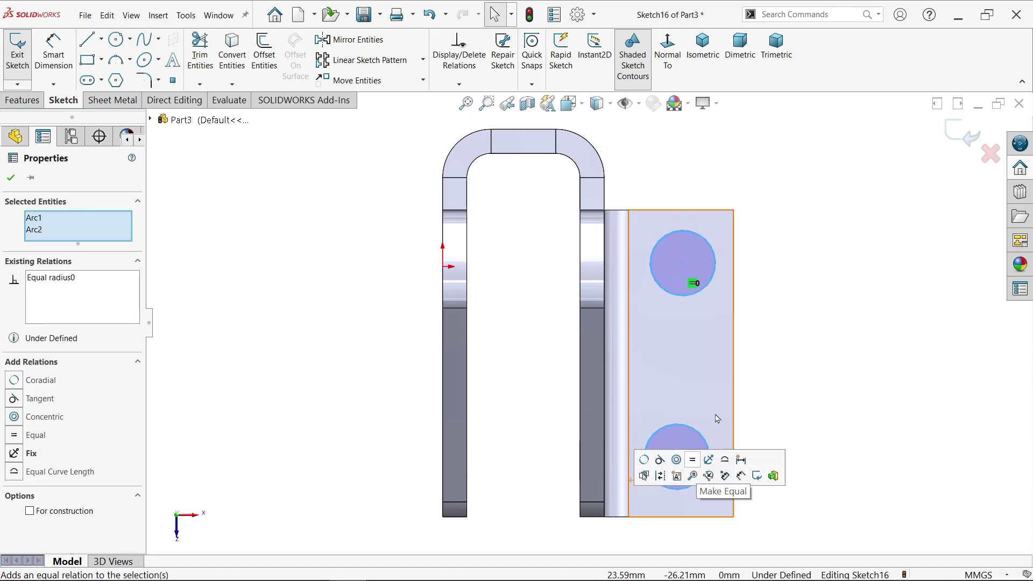
left_click(684, 263)
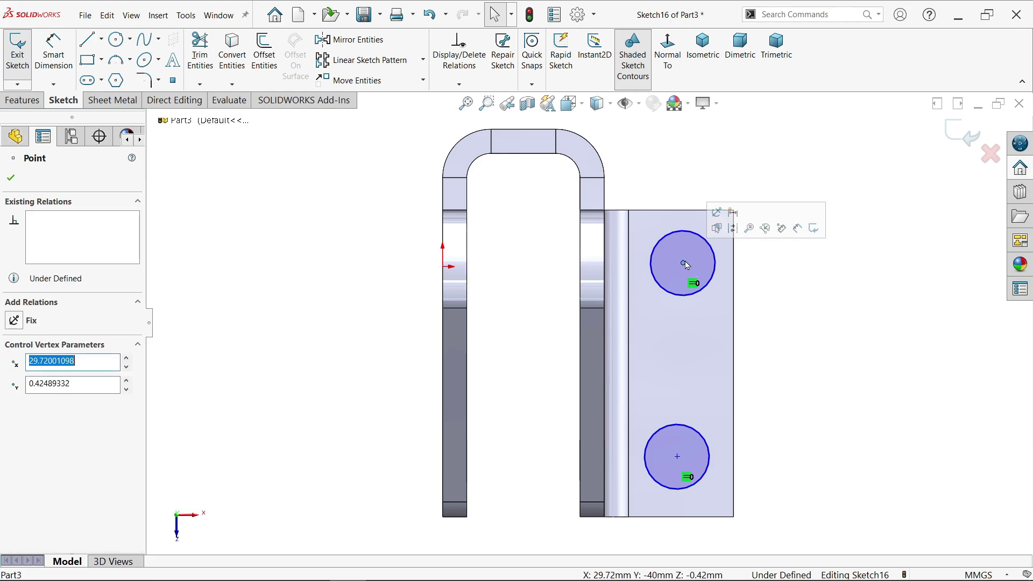
left_click(676, 457)
left_click(676, 456, "ctrl")
left_click(727, 410)
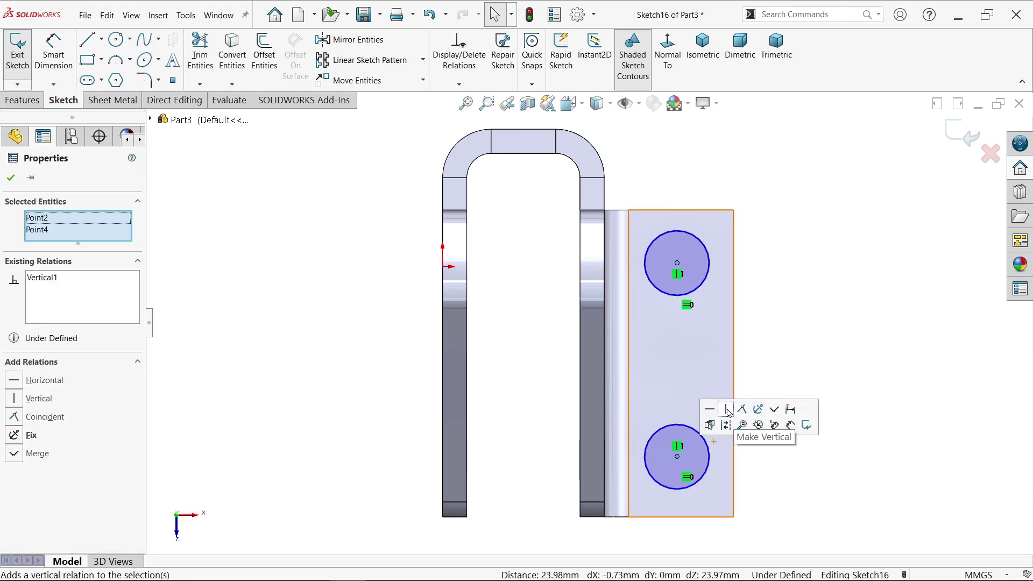
left_click(753, 296)
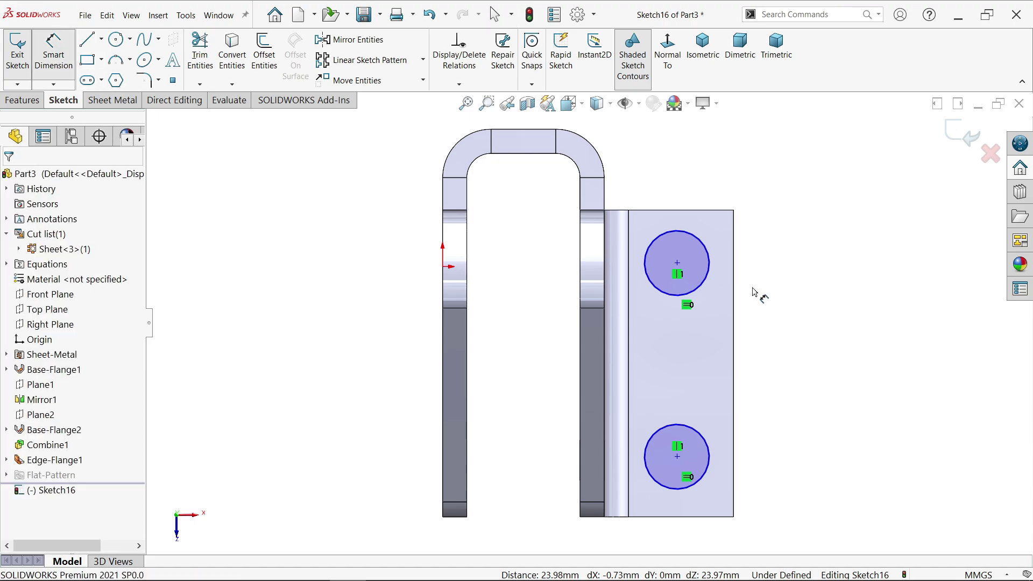
Dimension the circles 24 mm apart with a 5 mm diameter
left_click(696, 295)
left_click(699, 433)
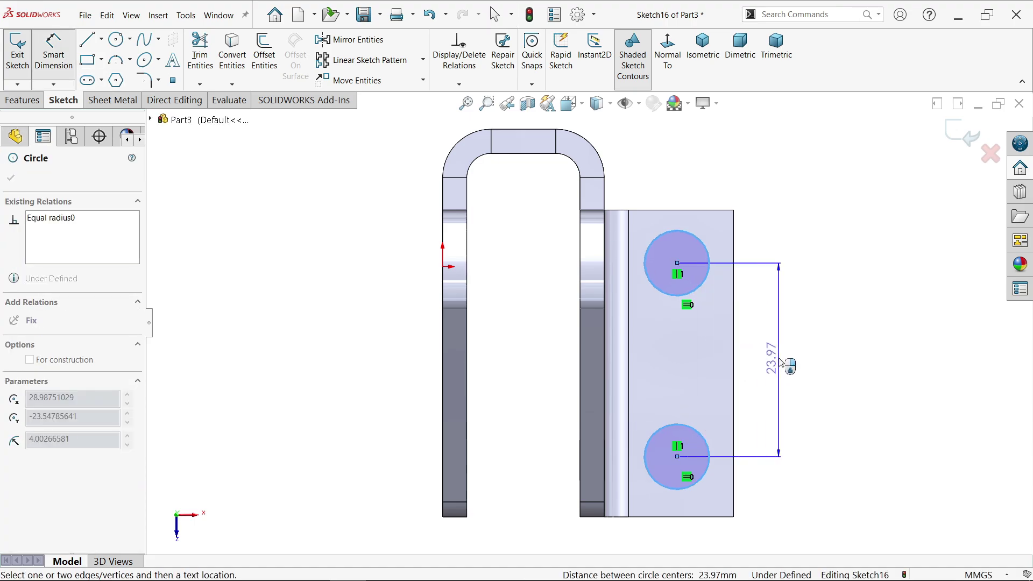
left_click(781, 364)
type("24")
key("Return")
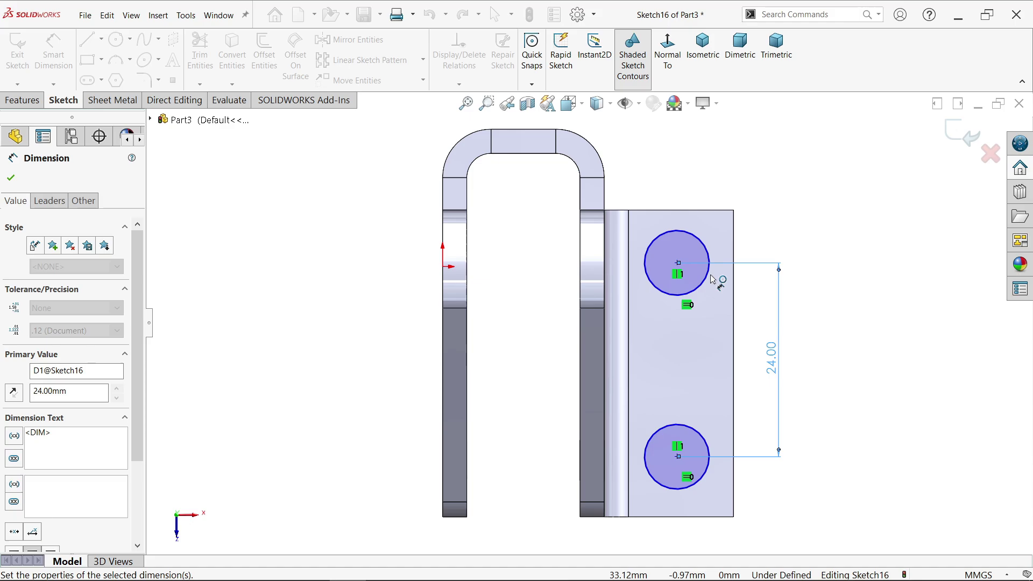
left_click(708, 278)
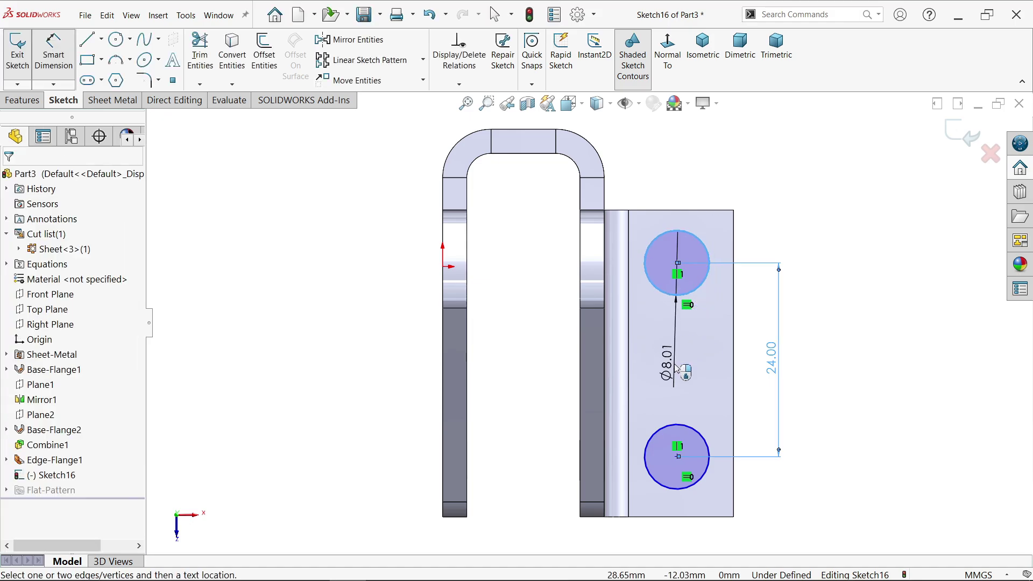
left_click(676, 369)
type("5")
key("Return")
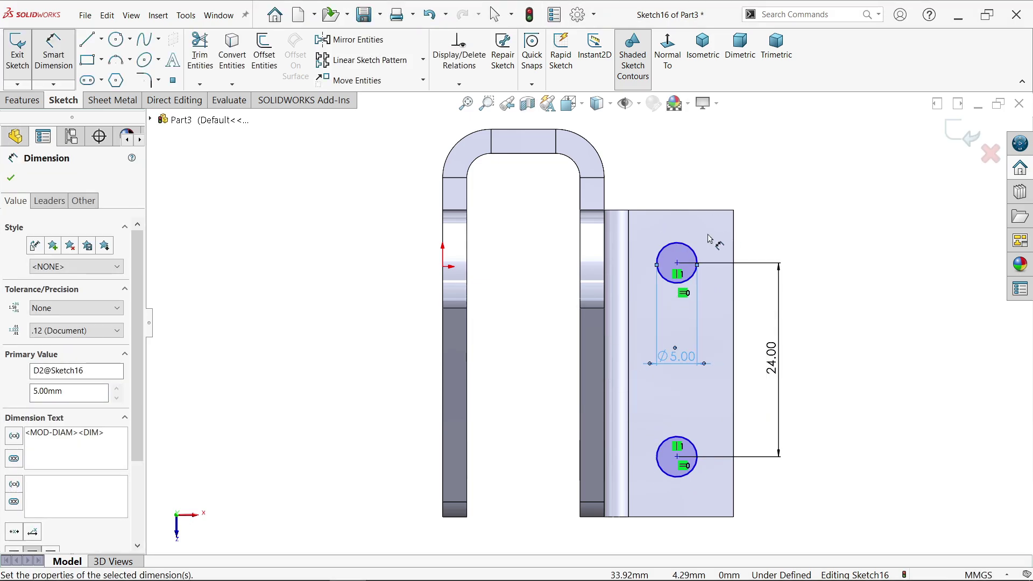
Locate the circles 6 mm from the flange's top edge and 13 mm from its side edge
left_click(695, 255)
left_click(702, 209)
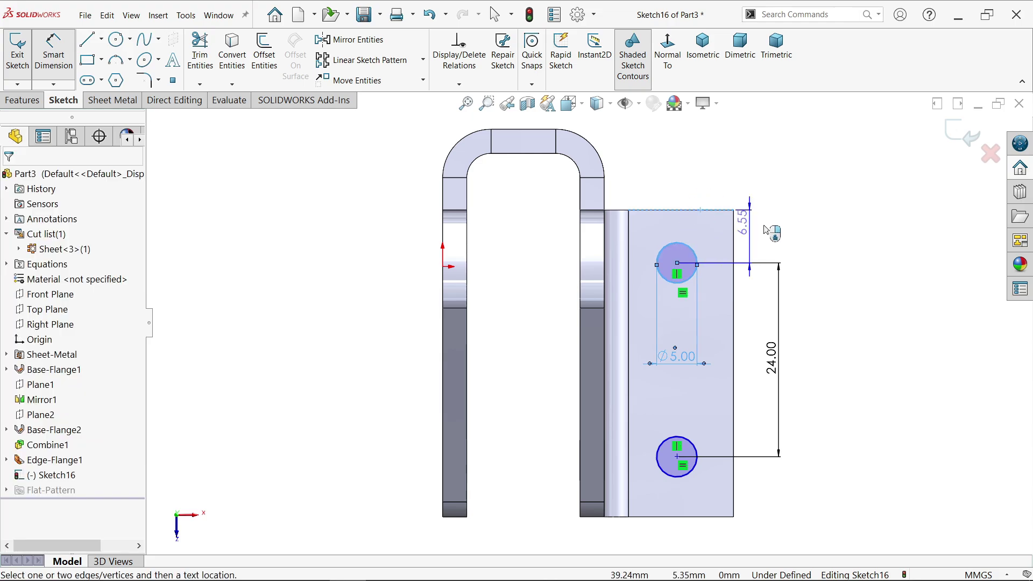
left_click(773, 230)
type("6")
key("Return")
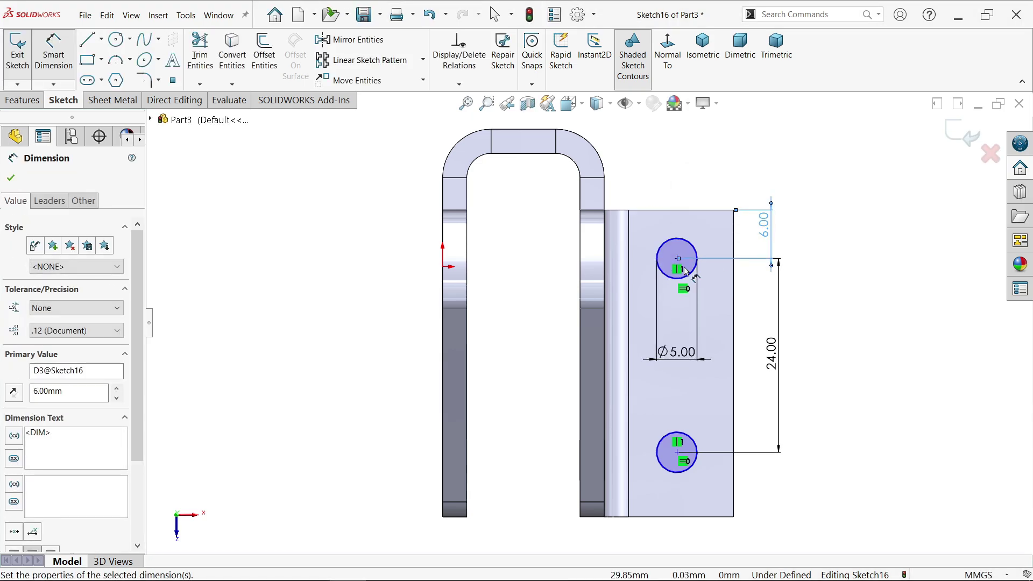
left_click(677, 452)
left_click(580, 462)
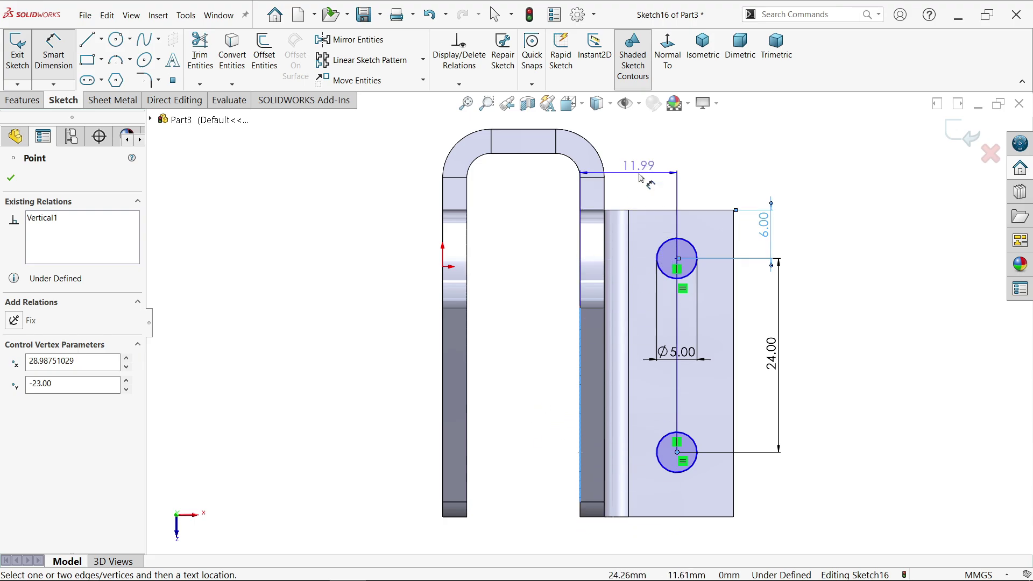
left_click(640, 177)
type("13")
left_click(557, 148)
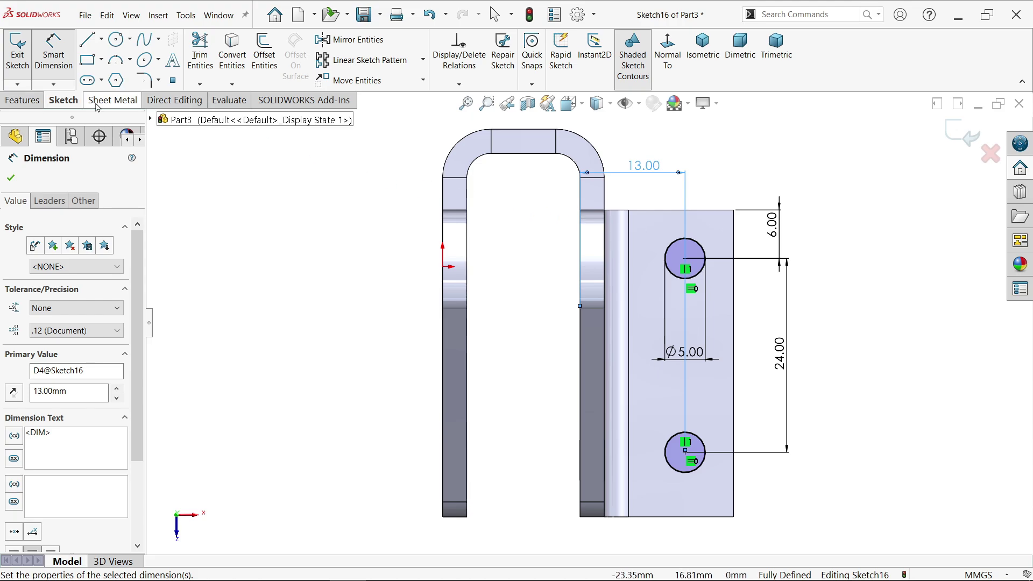
left_click(119, 103)
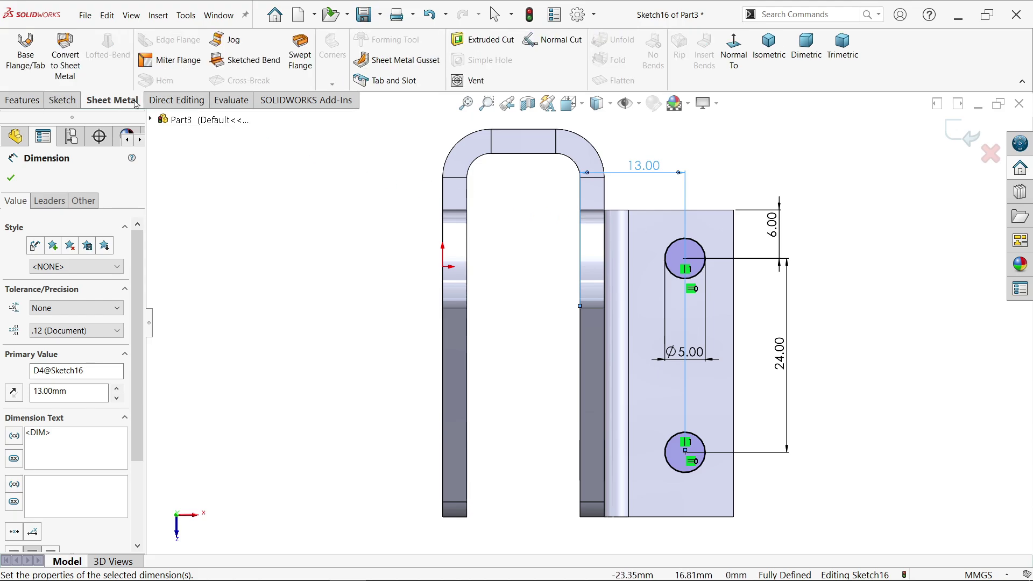
Cut the two Ø5 circles through Edge-Flange1 as a Blind cut linked to sheet thickness
left_click(473, 43)
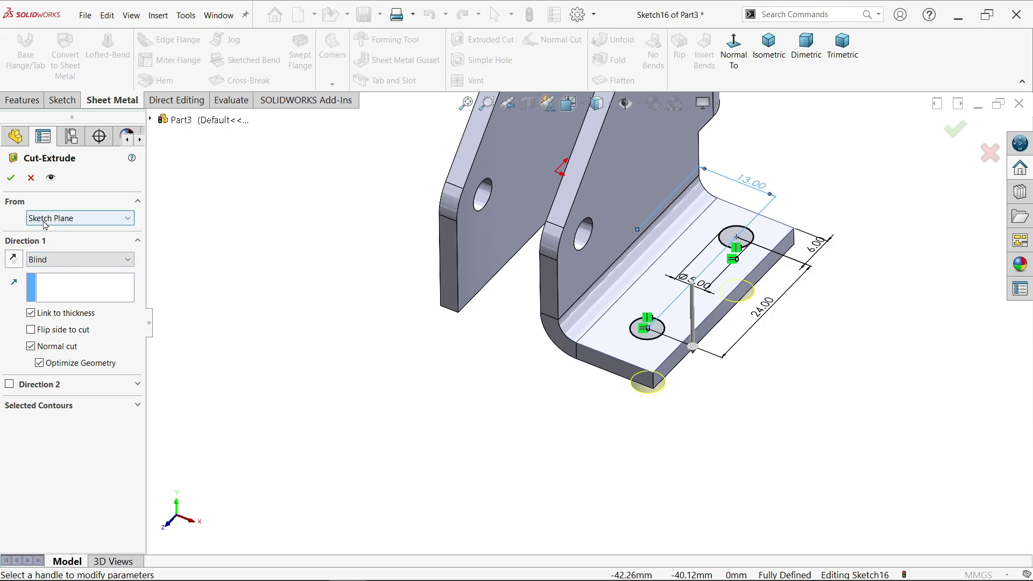
left_click(50, 260)
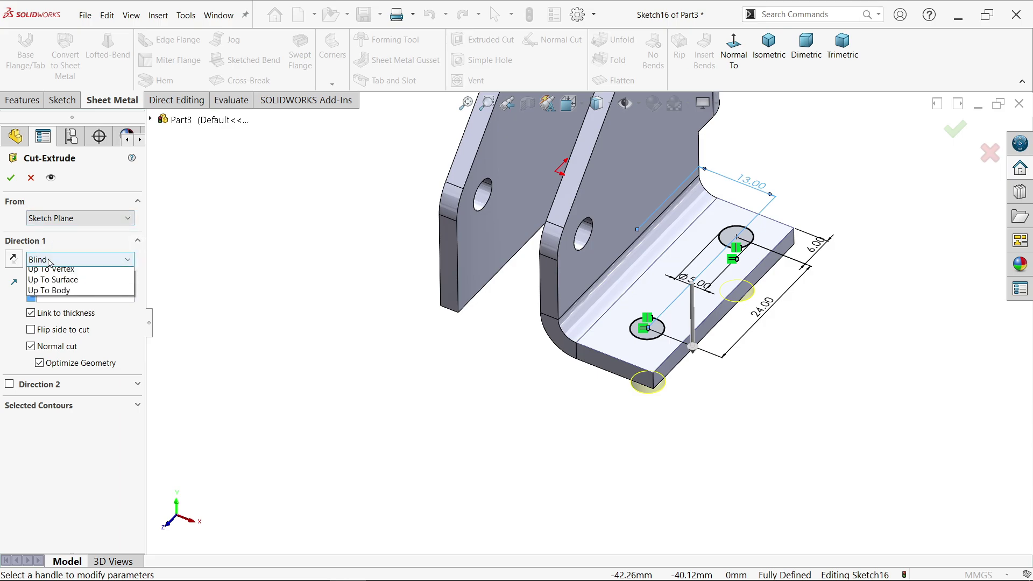
left_click(49, 262)
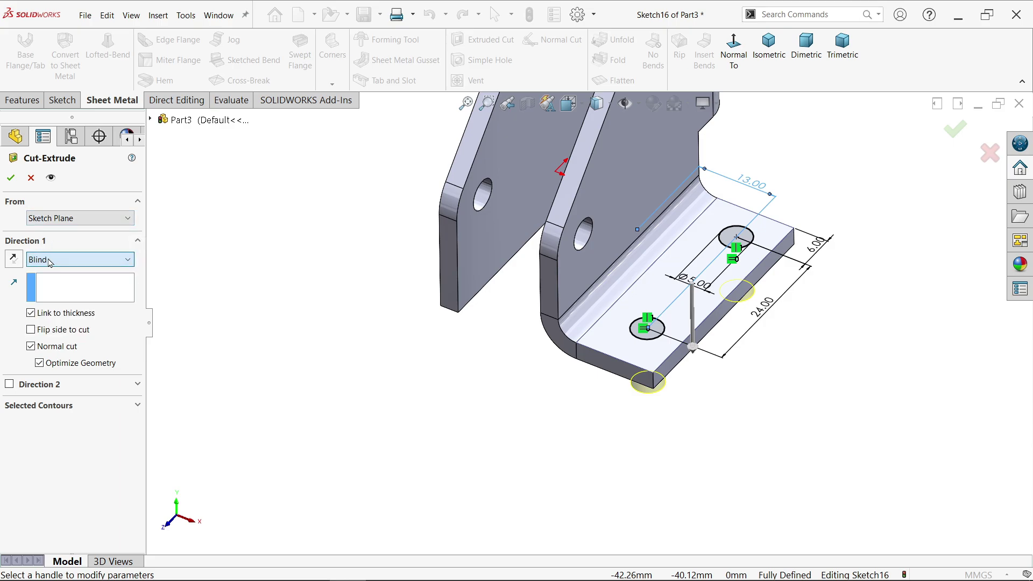
scroll(252, 348, "down", 3)
mouse_move(253, 349)
middle_mouse_down()
mouse_move(253, 318)
mouse_move(253, 348)
middle_mouse_up()
left_click(32, 313)
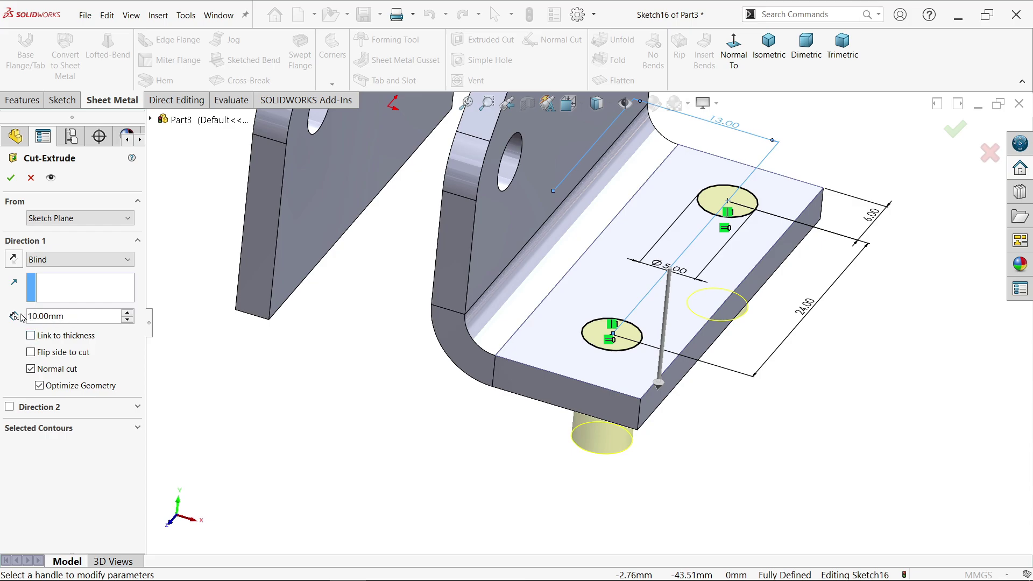
left_click(31, 336)
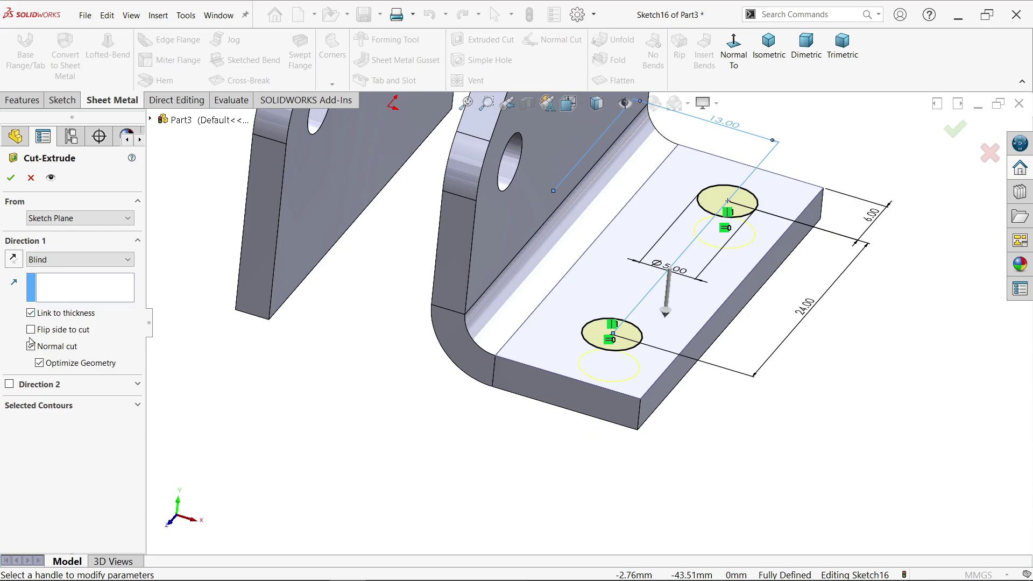
middle_click_drag(362, 429, 317, 323)
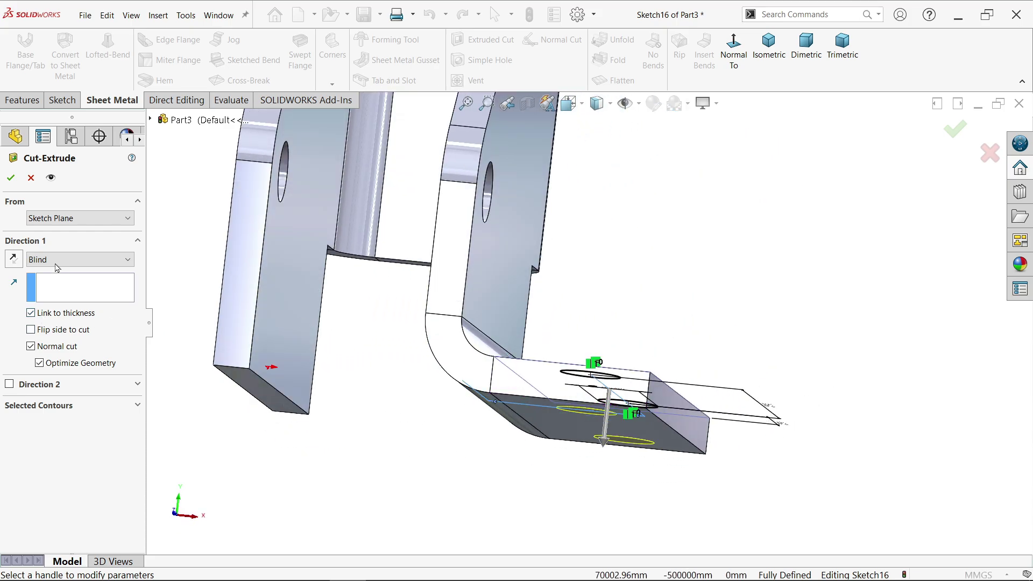
left_click(10, 178)
middle_click_drag(673, 269, 493, 397)
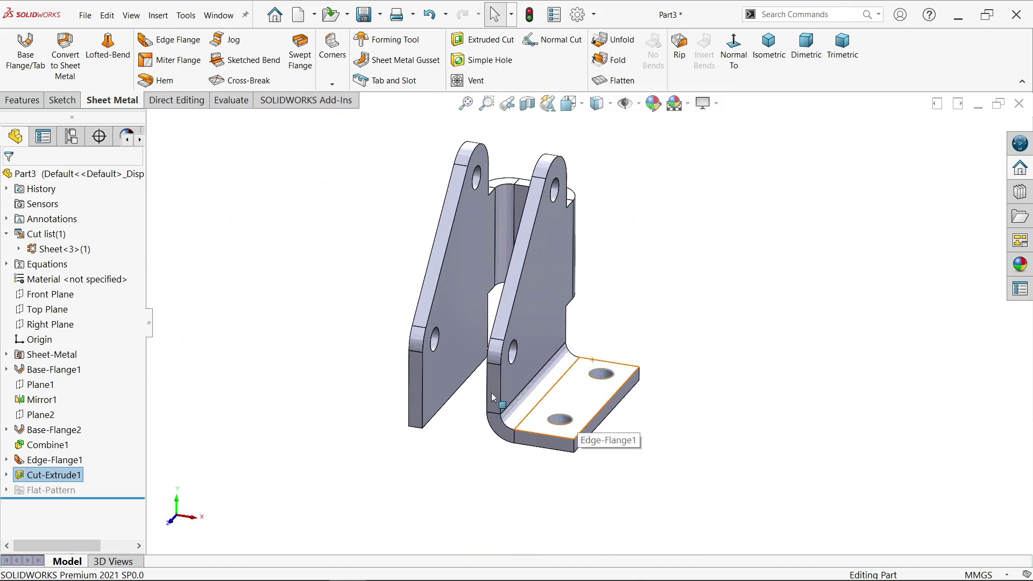
Mirror Cut-Extrude1 and Edge-Flange1 across Plane1 as Mirror2, adding a matching holed foot
left_click(23, 101)
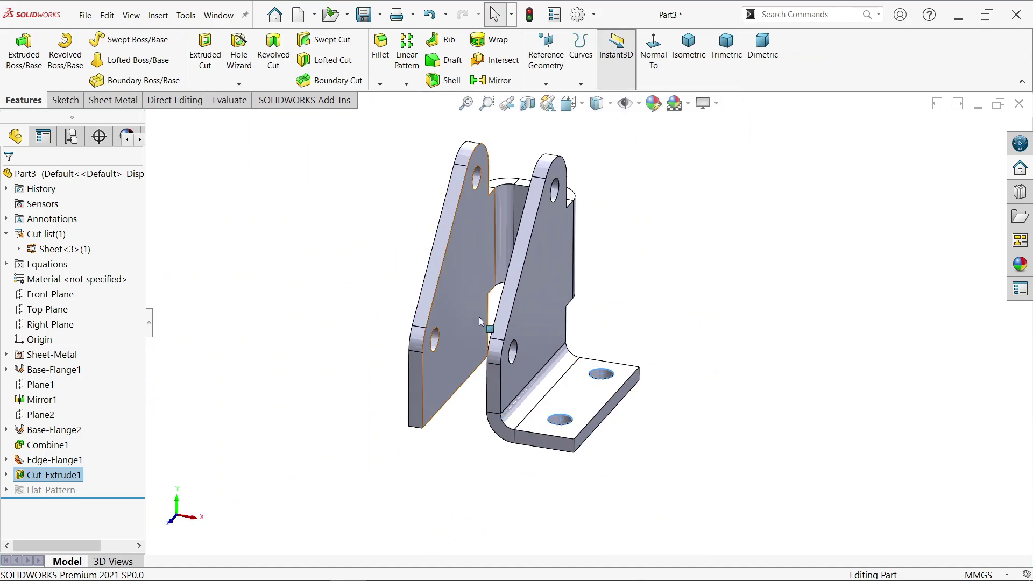
left_click(490, 80)
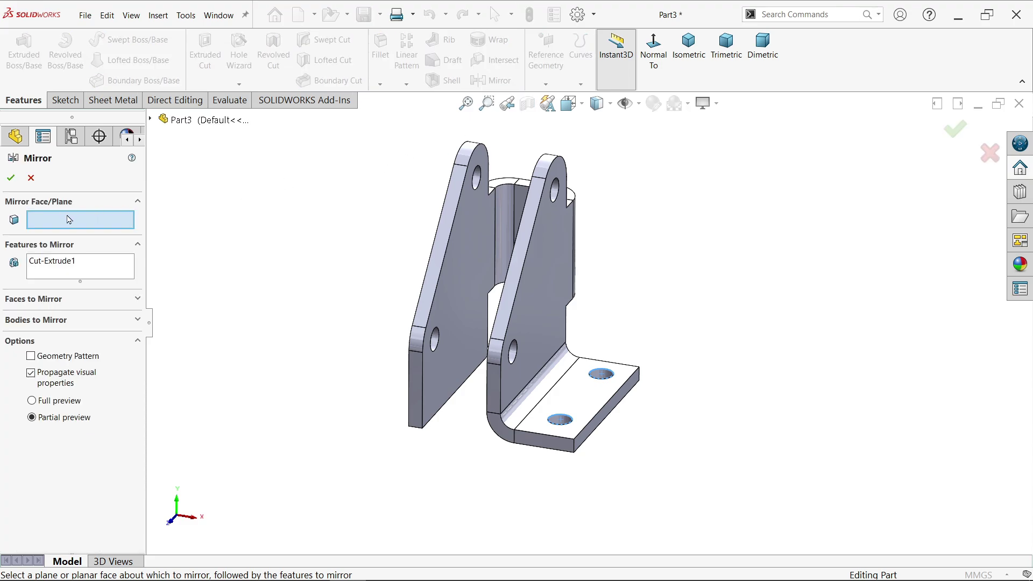
left_click(152, 119)
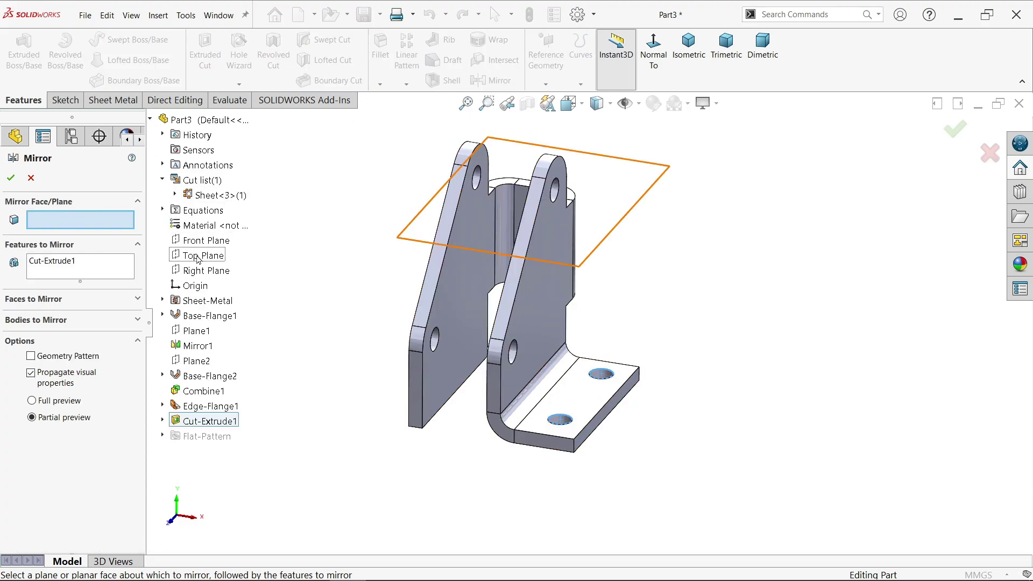
left_click(197, 330)
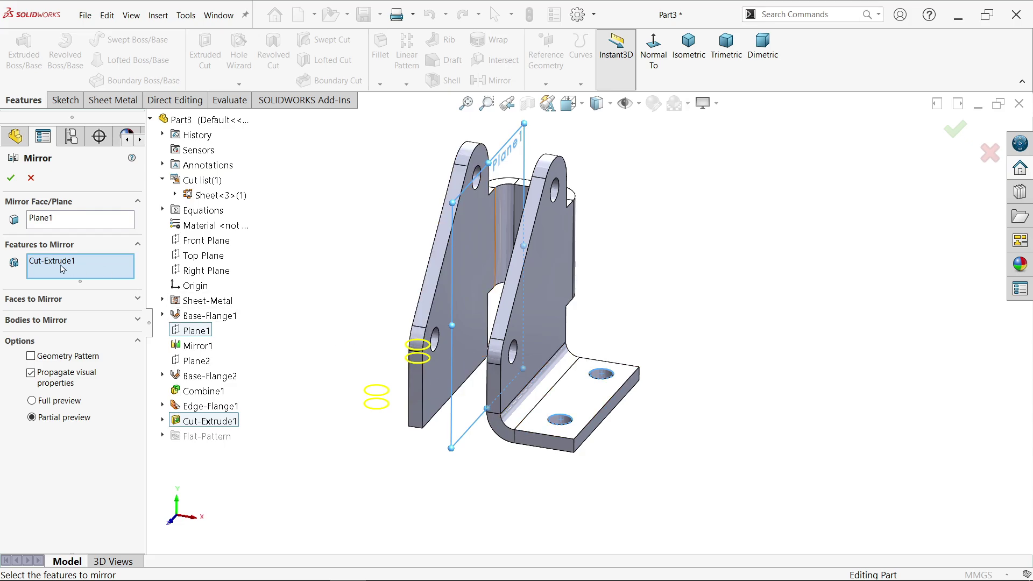
left_click(210, 406)
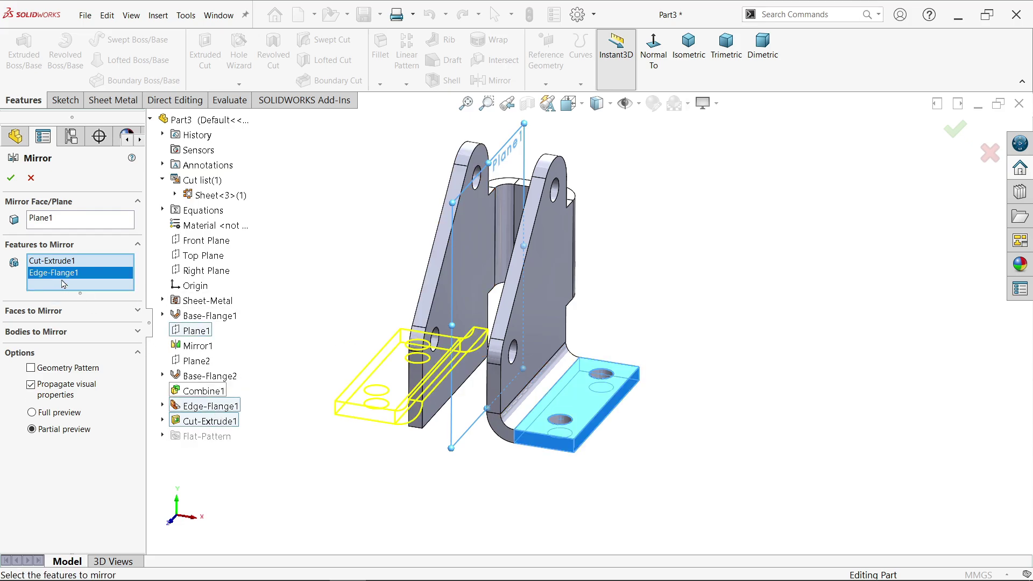
left_click(11, 180)
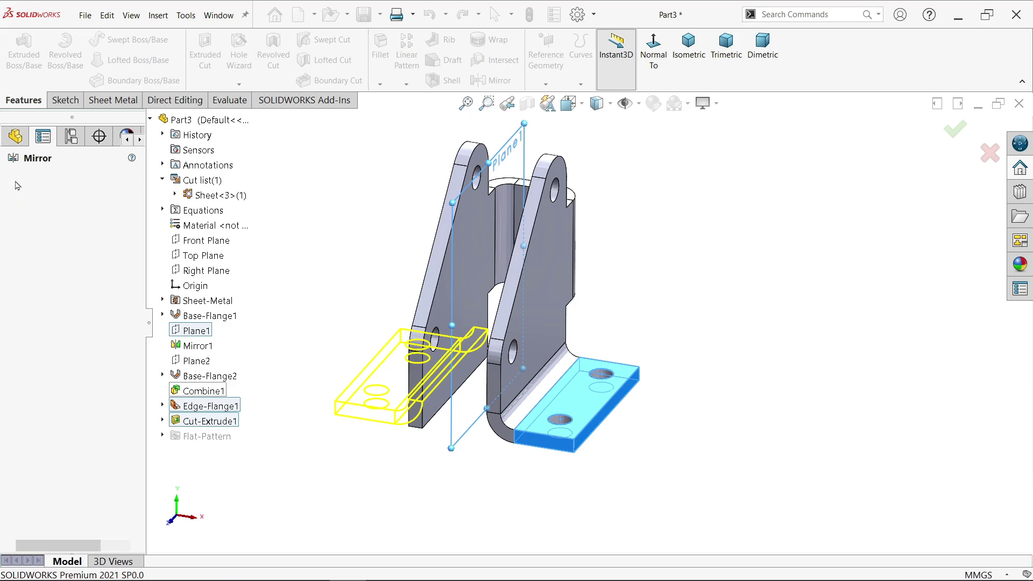
middle_click_drag(364, 300, 325, 307)
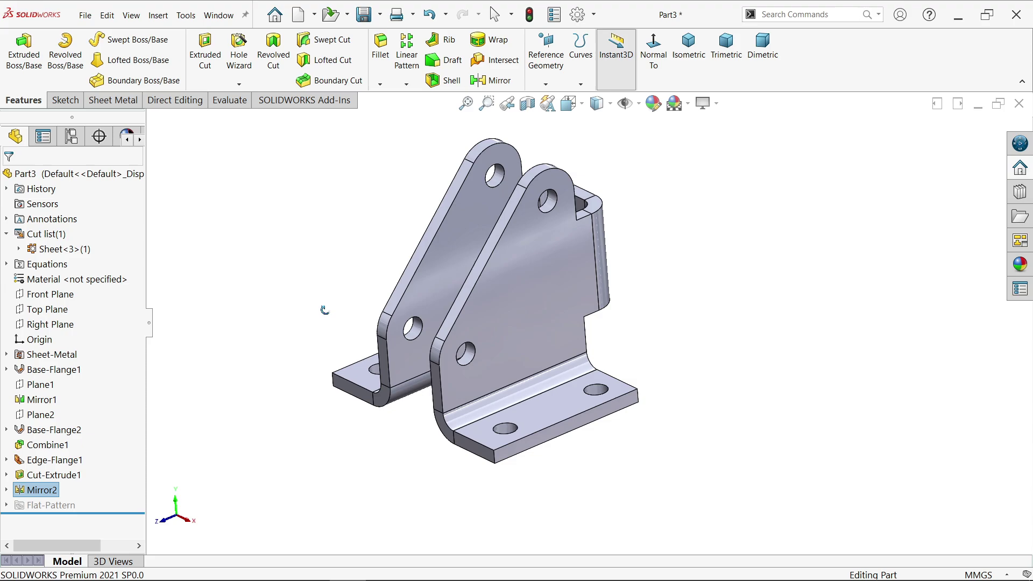
Add Break-Corner1, a 6 mm fillet break on the four outer corners of both feet
left_click(332, 84)
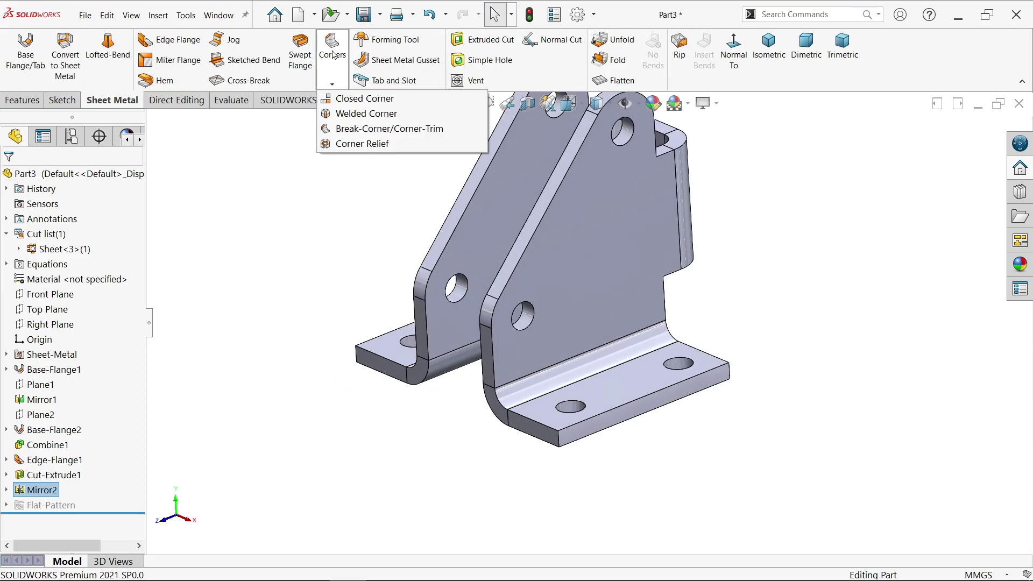
left_click(349, 130)
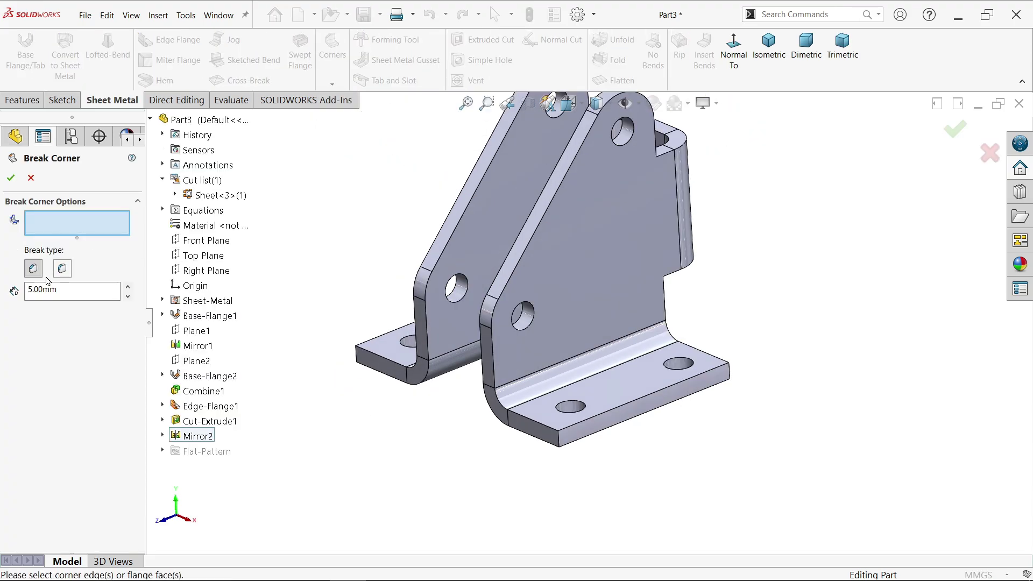
left_click(62, 268)
left_click_drag(62, 291, 28, 290)
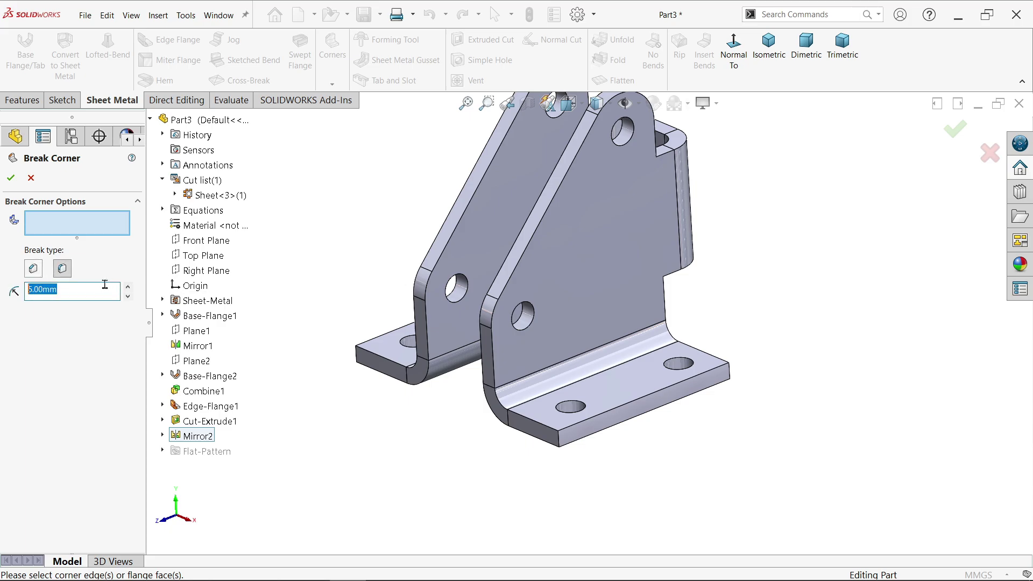
type("6")
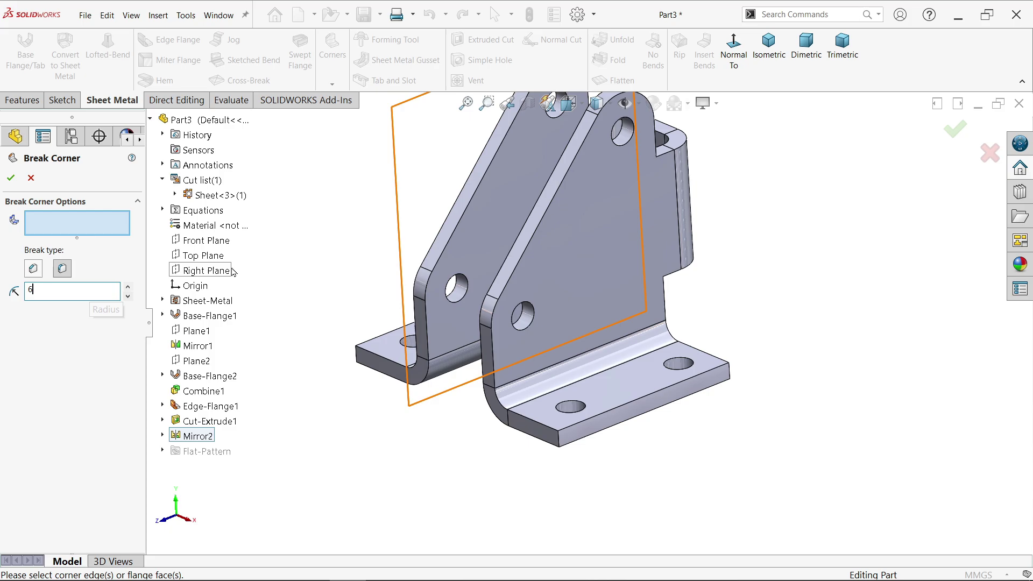
left_click(559, 439)
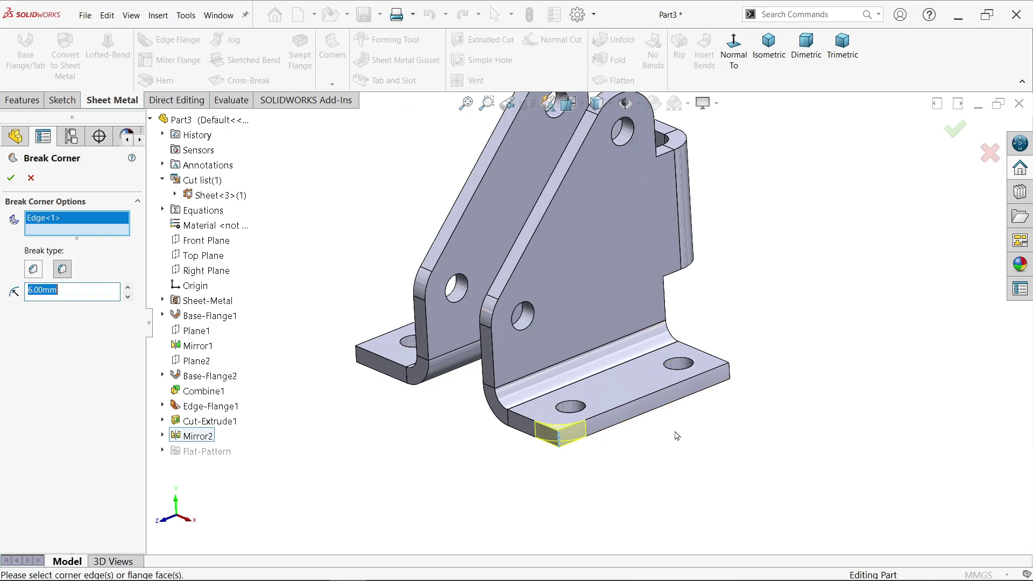
left_click(729, 371)
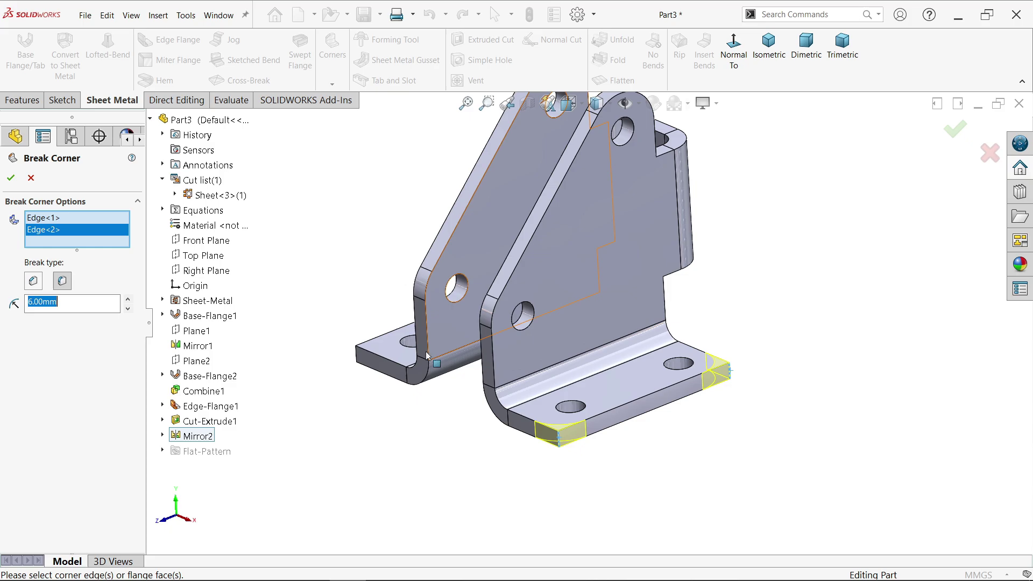
left_click(357, 358)
middle_click_drag(357, 358, 326, 342)
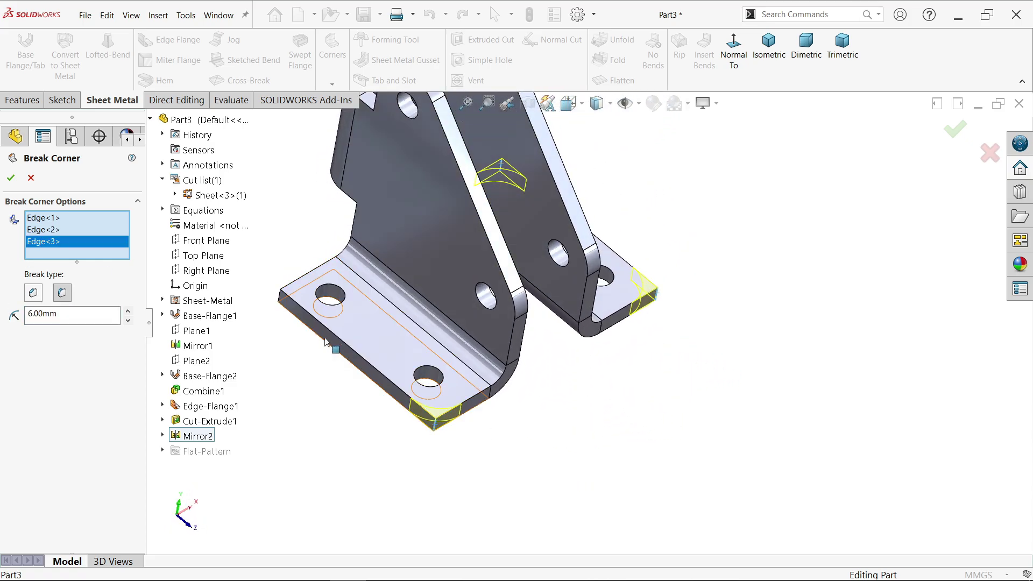
left_click(283, 299)
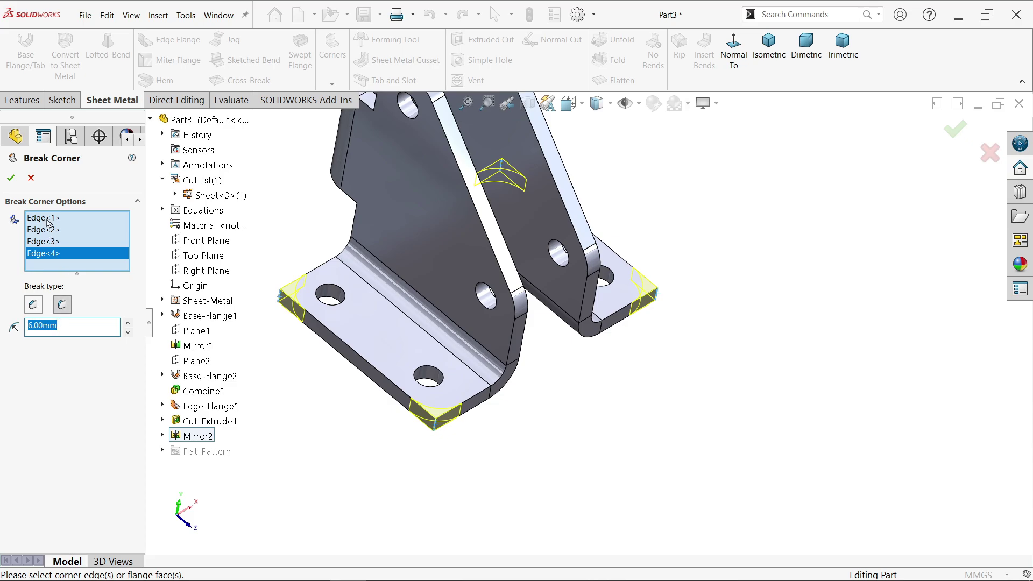
left_click(10, 178)
Add Break-Corner2, a 3 mm fillet on the two inside corners where the lug meets the bridge
scroll(371, 241, "up", 3)
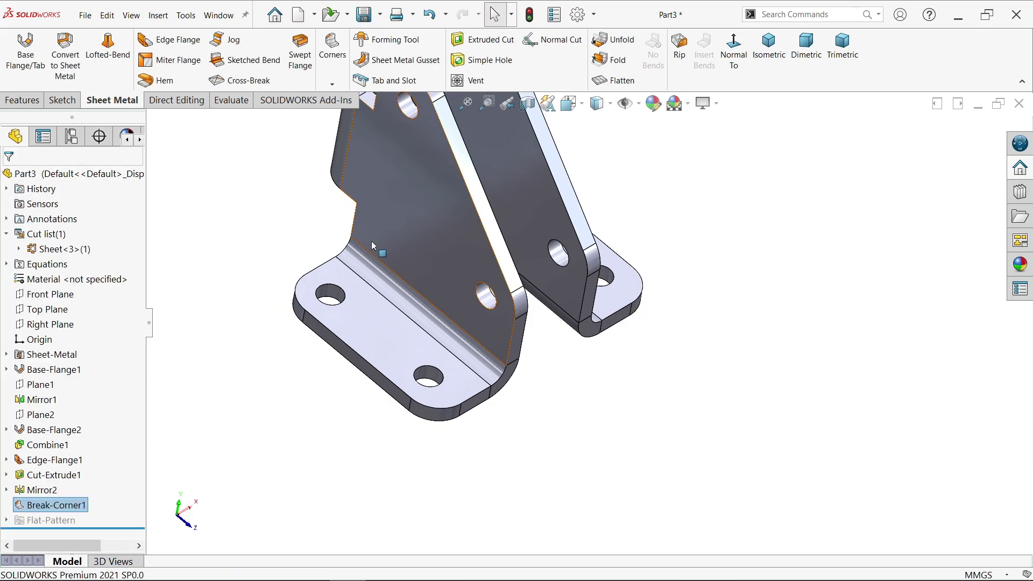
middle_click_drag(371, 241, 594, 278)
scroll(594, 279, "down", 4)
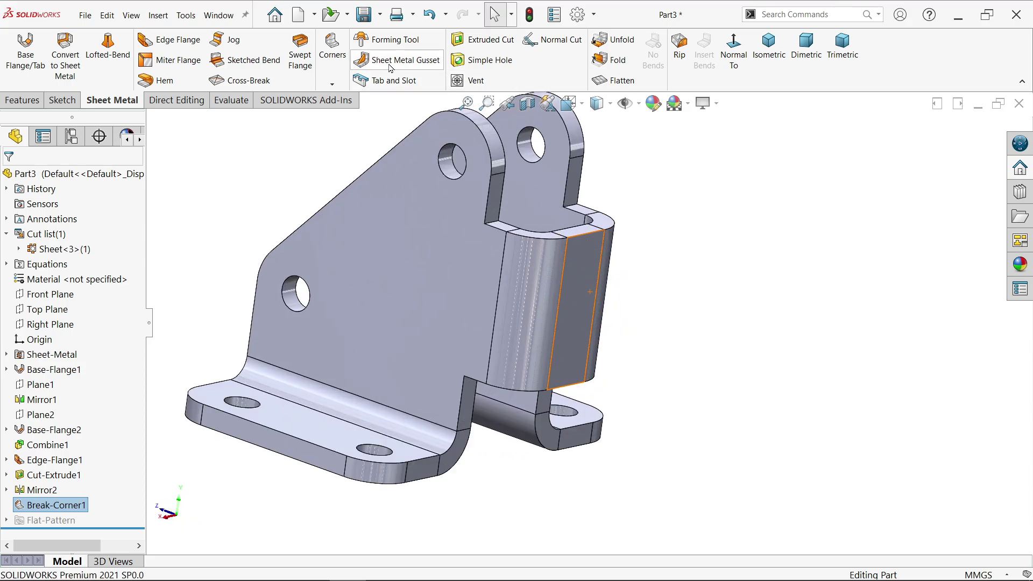
left_click(332, 83)
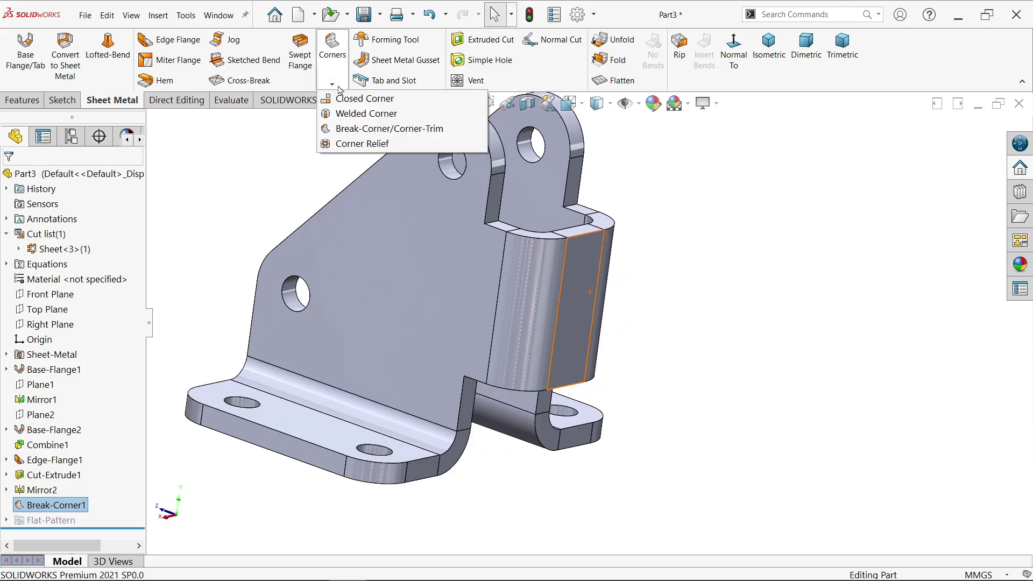
left_click(370, 129)
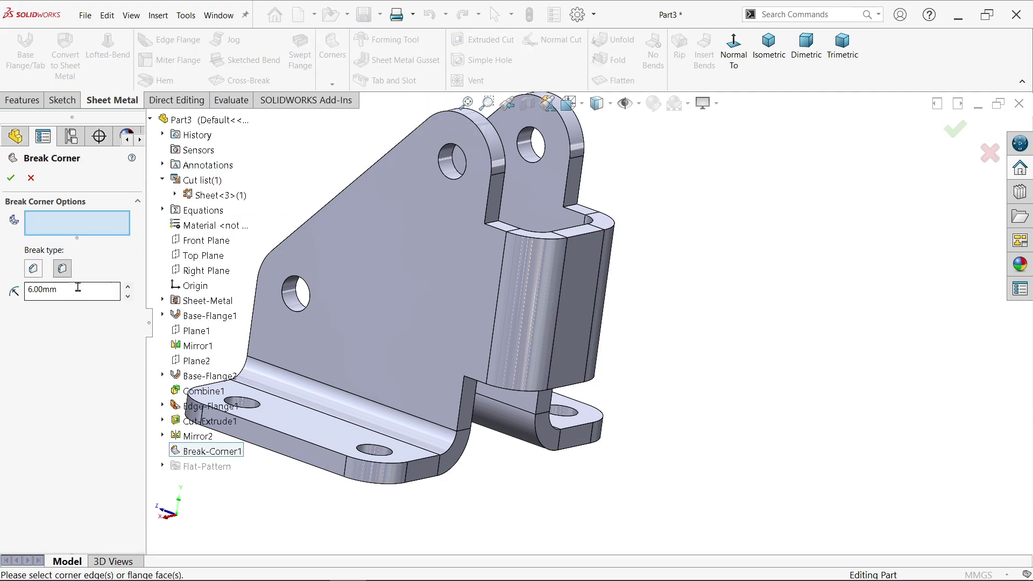
double_click(27, 289)
type("3")
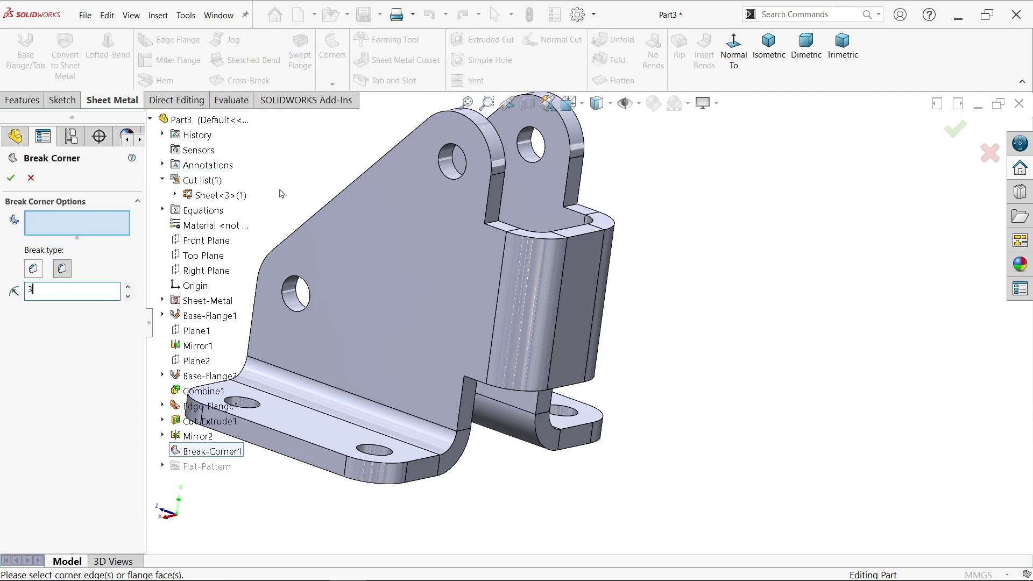
left_click(500, 223)
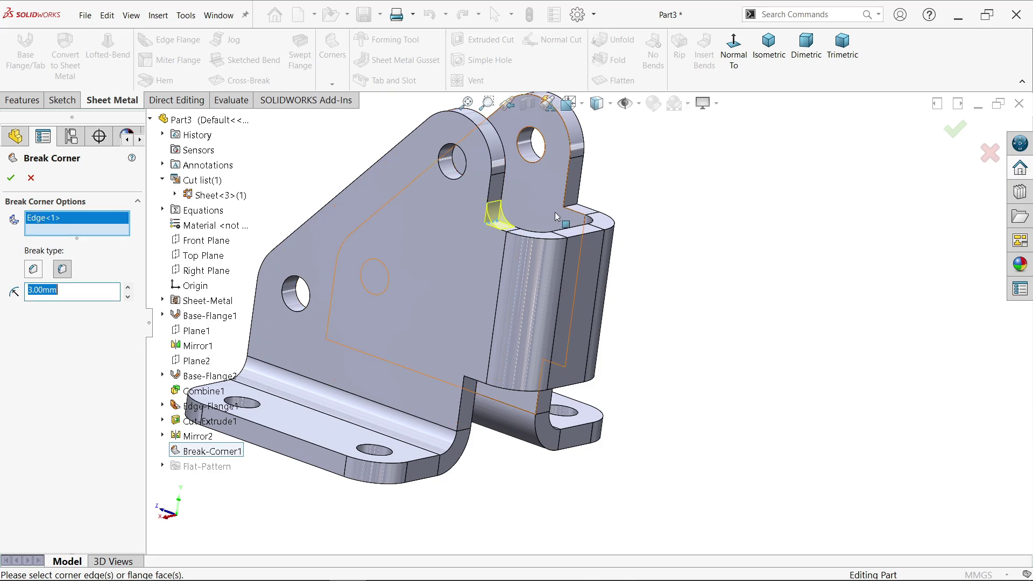
left_click(573, 204)
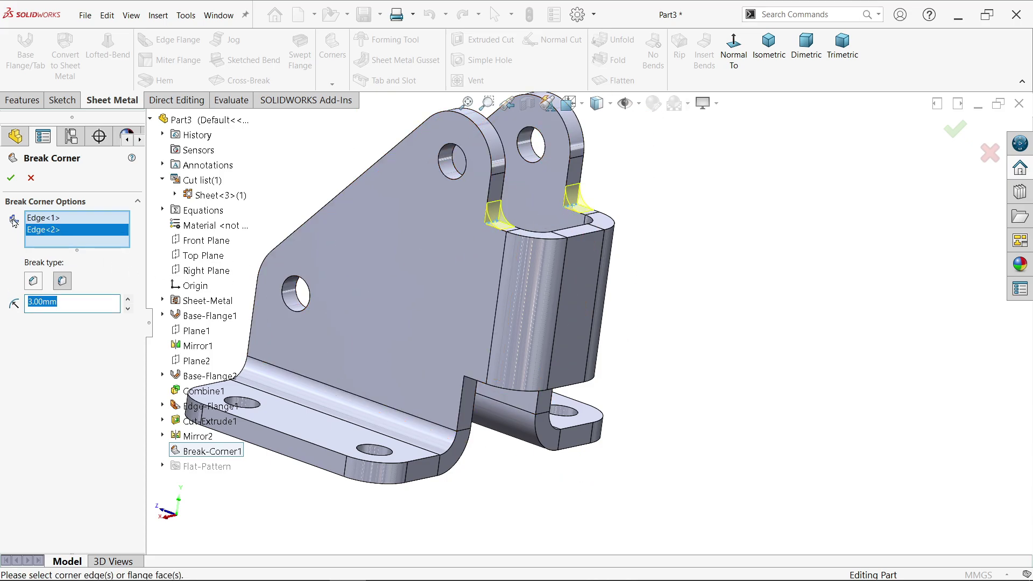
left_click(11, 177)
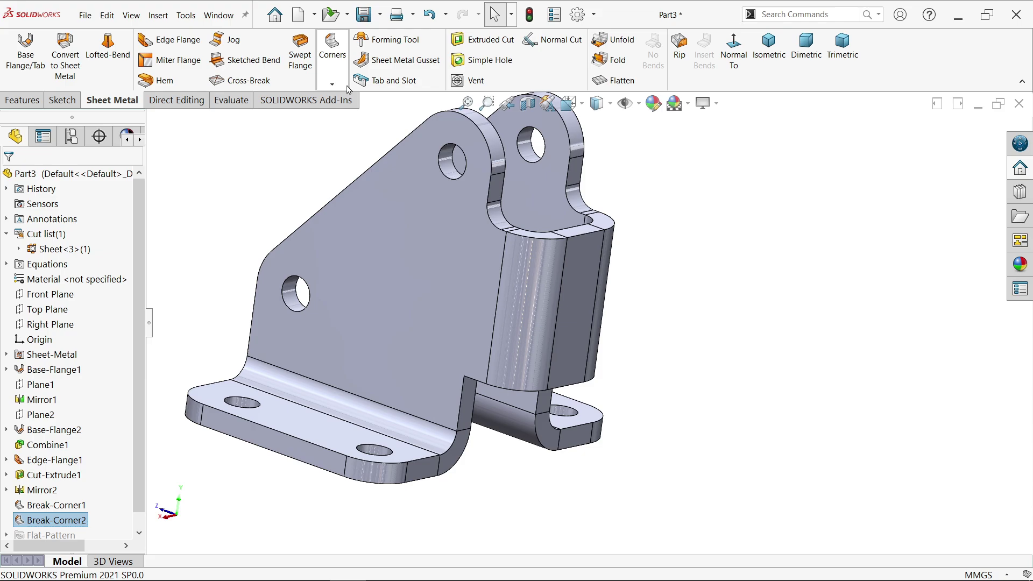
left_click(339, 85)
scroll(334, 130, "down", 5)
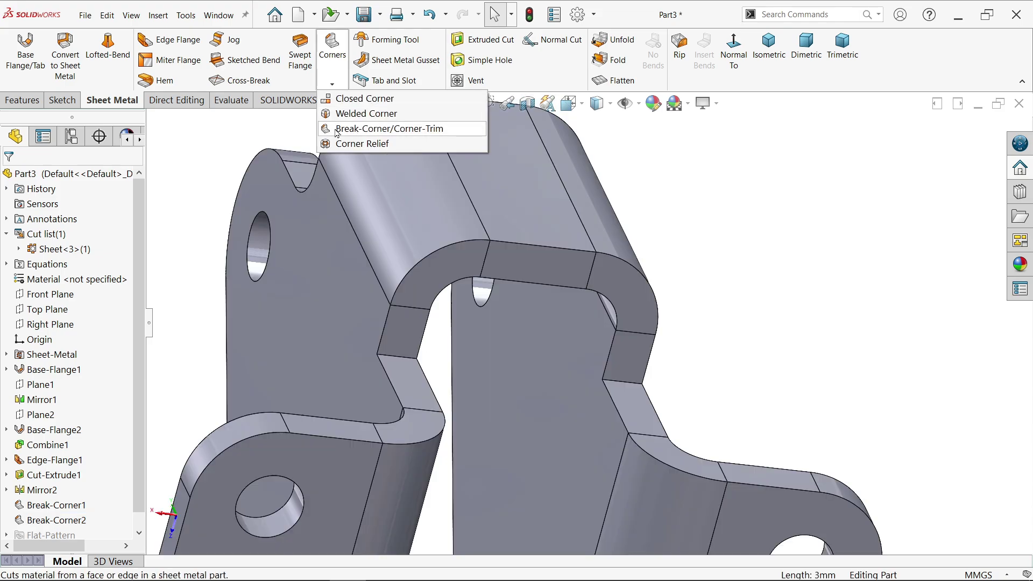
left_click(337, 132)
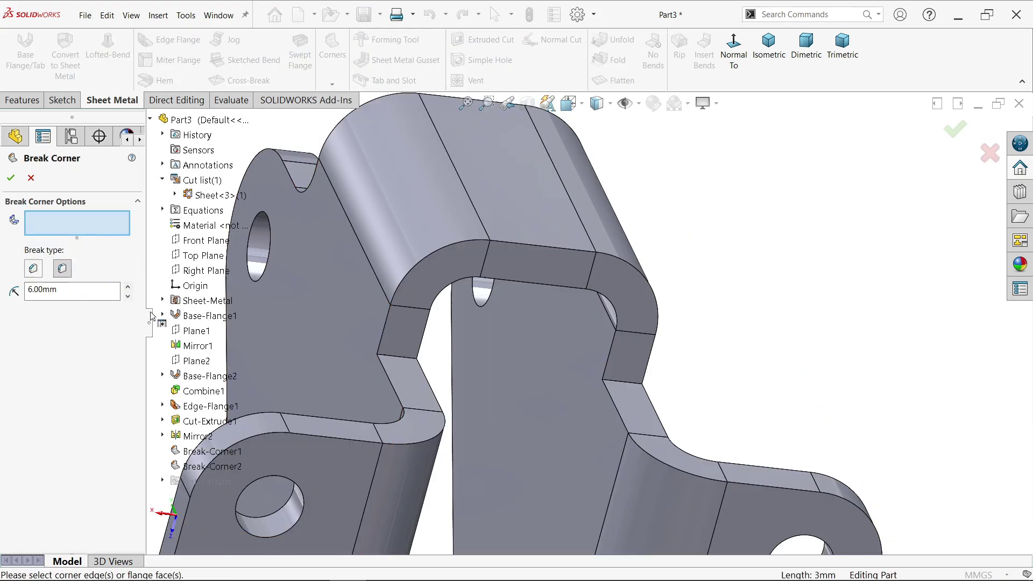
left_click(87, 290)
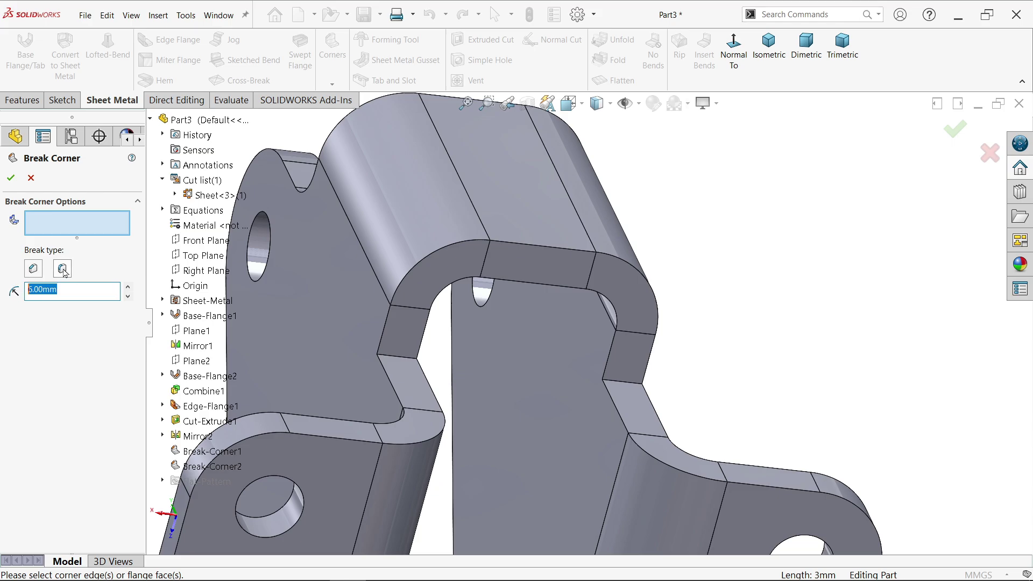
left_click(405, 363)
scroll(420, 312, "down", 5)
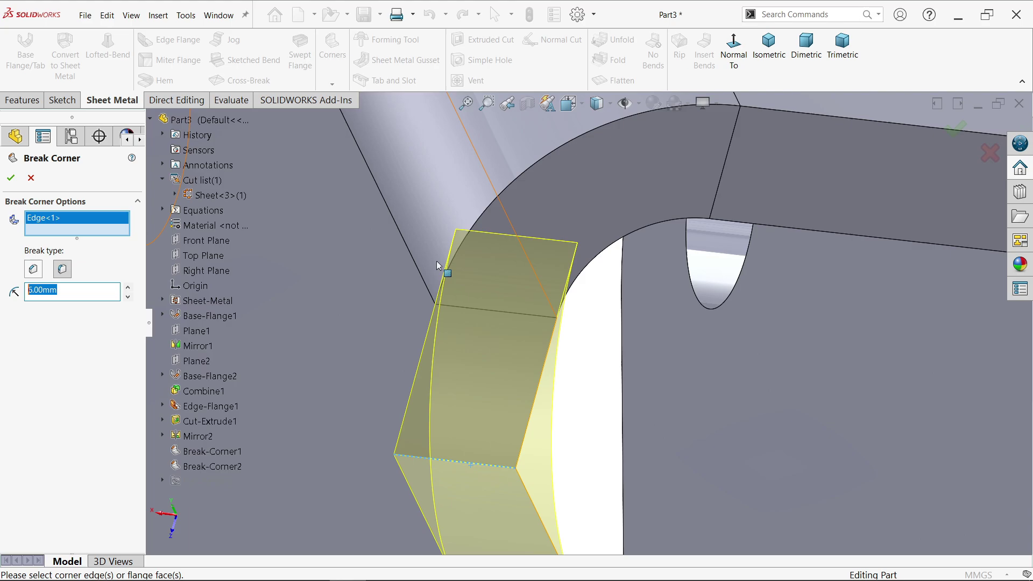
mouse_move(457, 249)
middle_mouse_down()
mouse_move(429, 240)
mouse_move(468, 233)
middle_mouse_up()
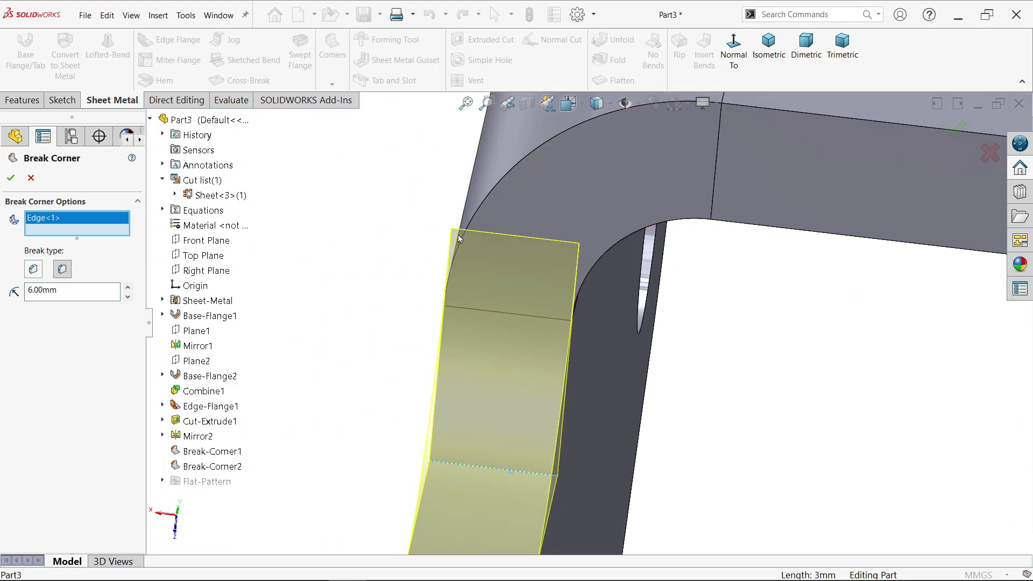
scroll(585, 304, "up", 5)
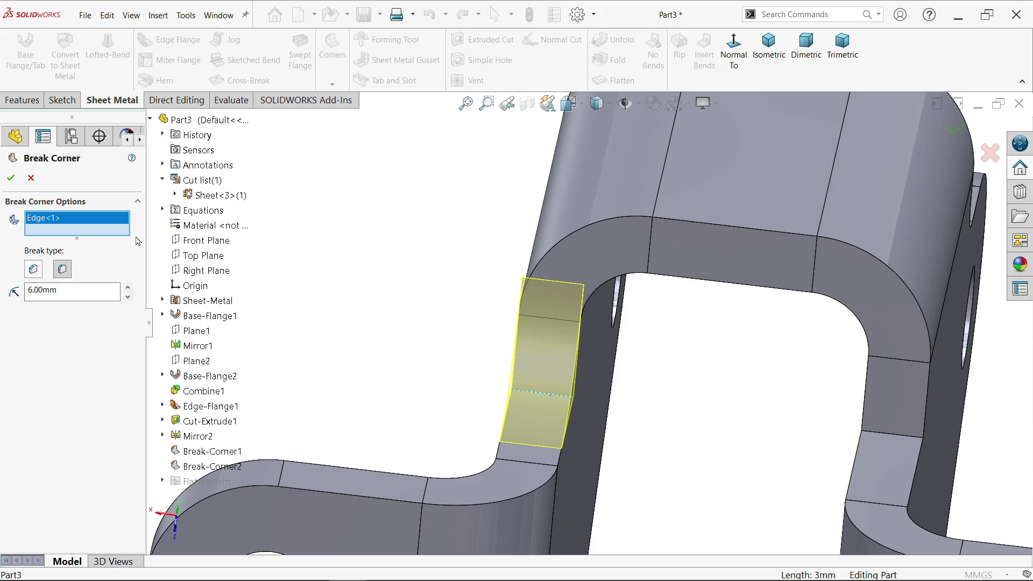
left_click(904, 440)
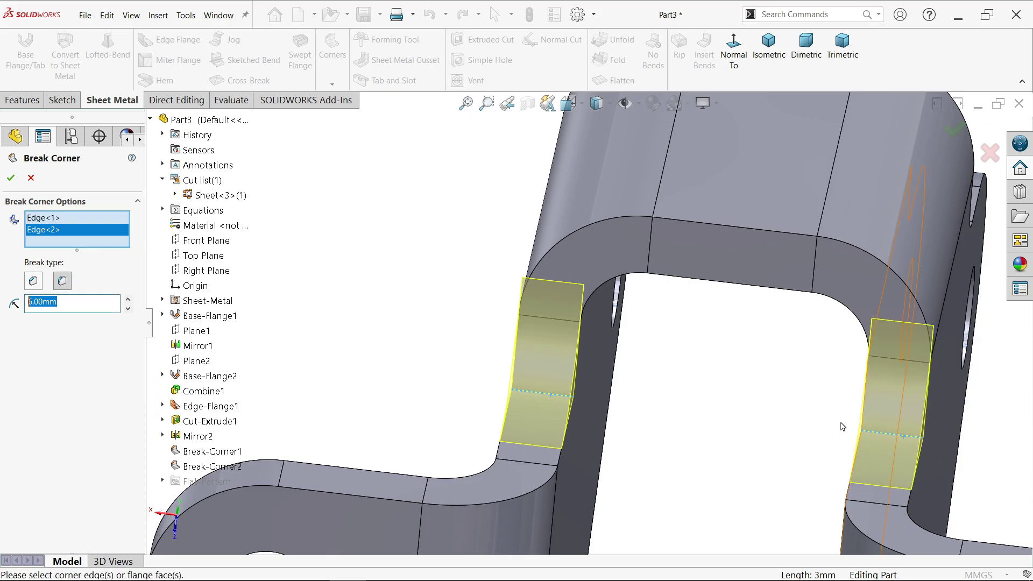
left_click(10, 179)
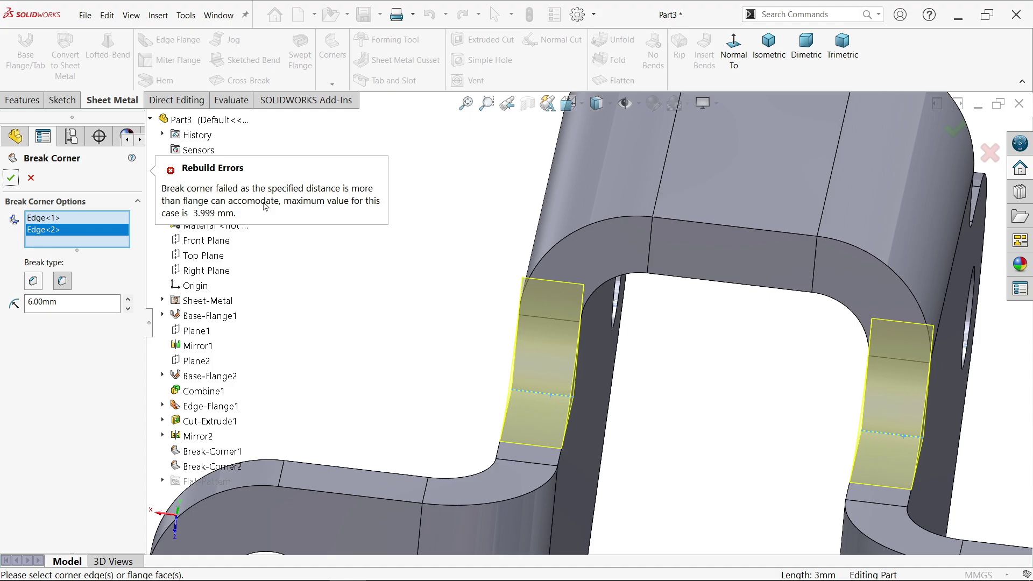
left_click(31, 177)
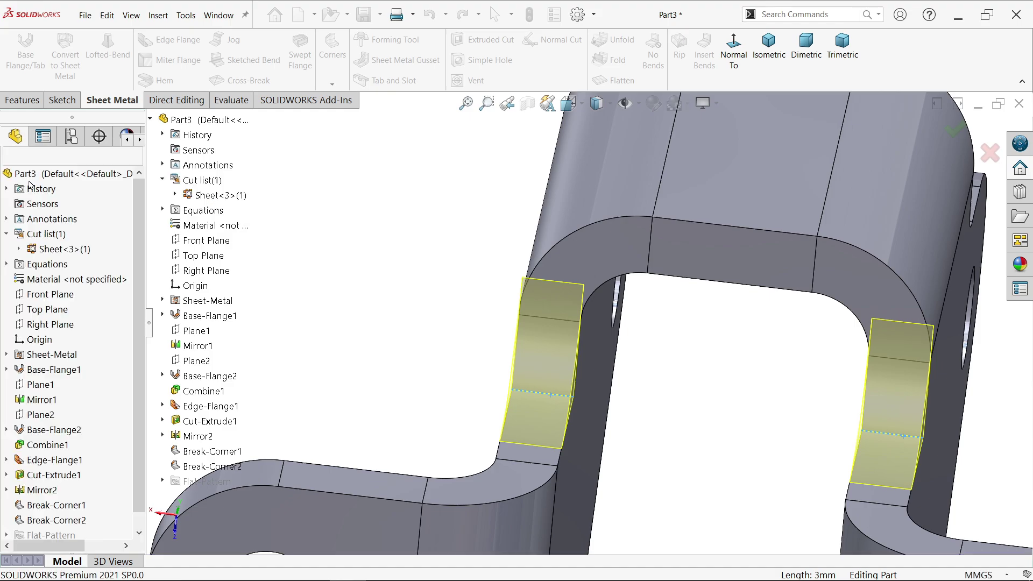
Create Fillet1, rounding the left and right inner bend edges with a 6 mm radius
left_click(34, 101)
left_click(380, 48)
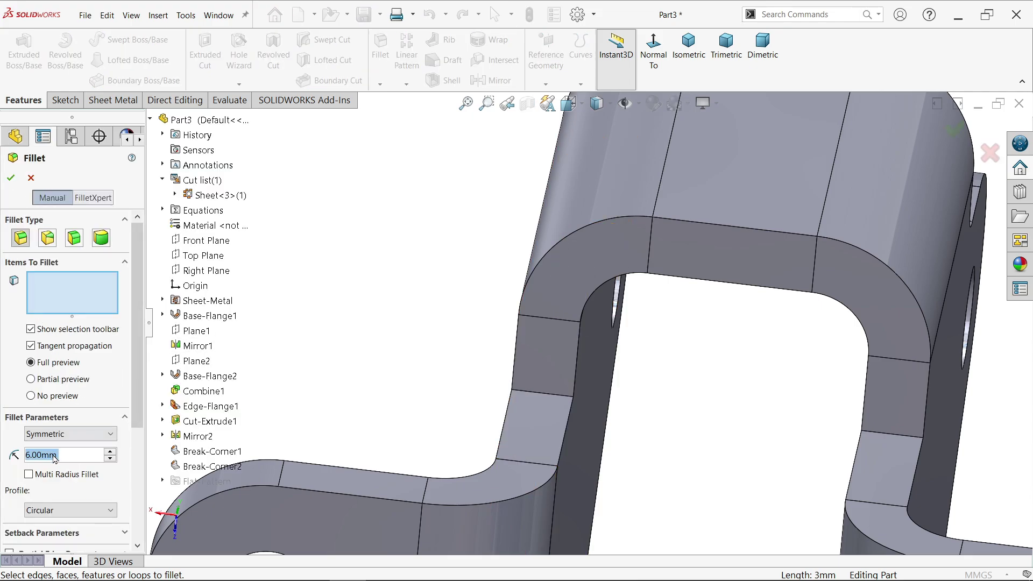
left_click(555, 396)
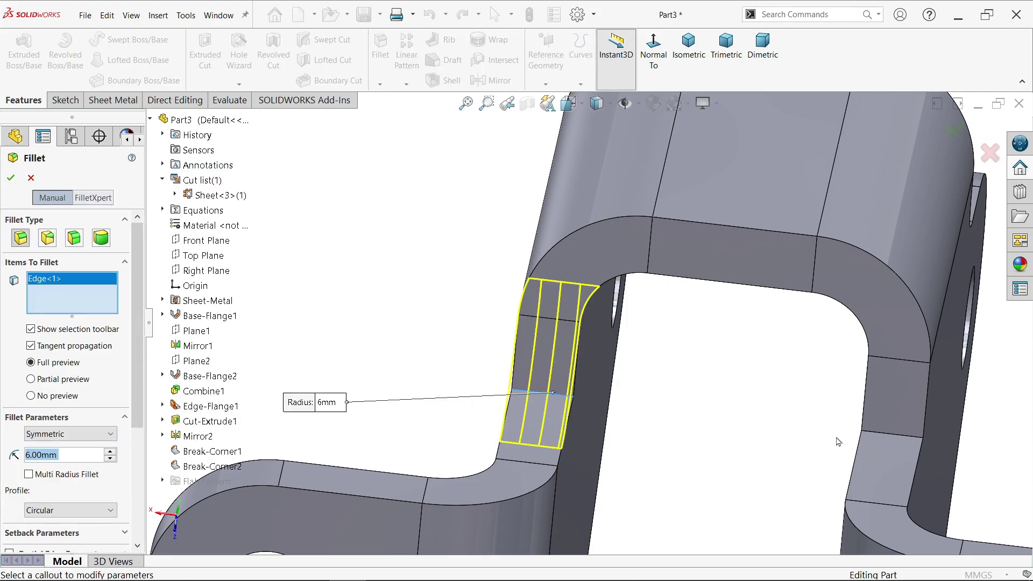
left_click(895, 435)
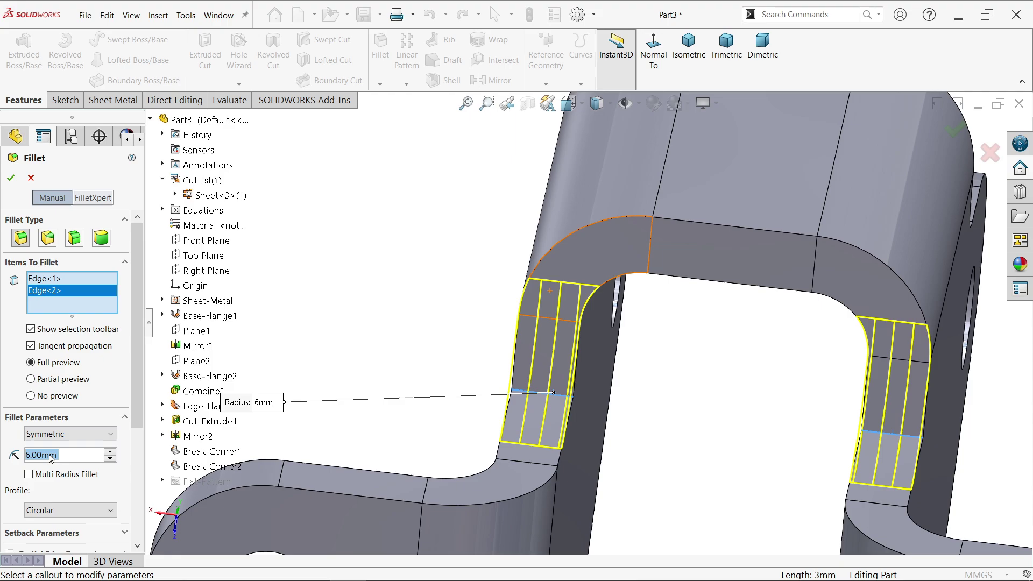
left_click(10, 177)
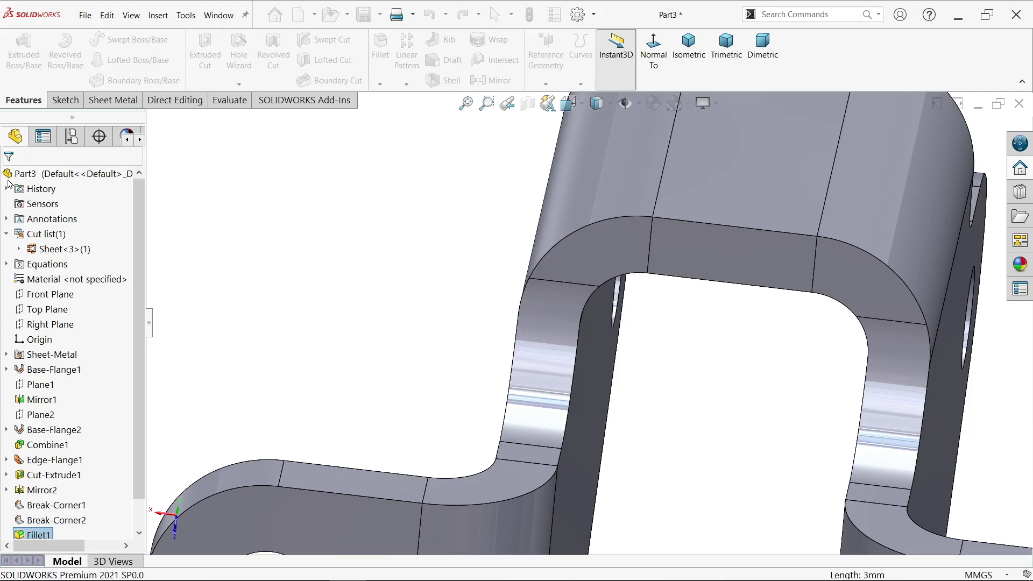
scroll(521, 300, "up", 3)
middle_click_drag(589, 341, 726, 371)
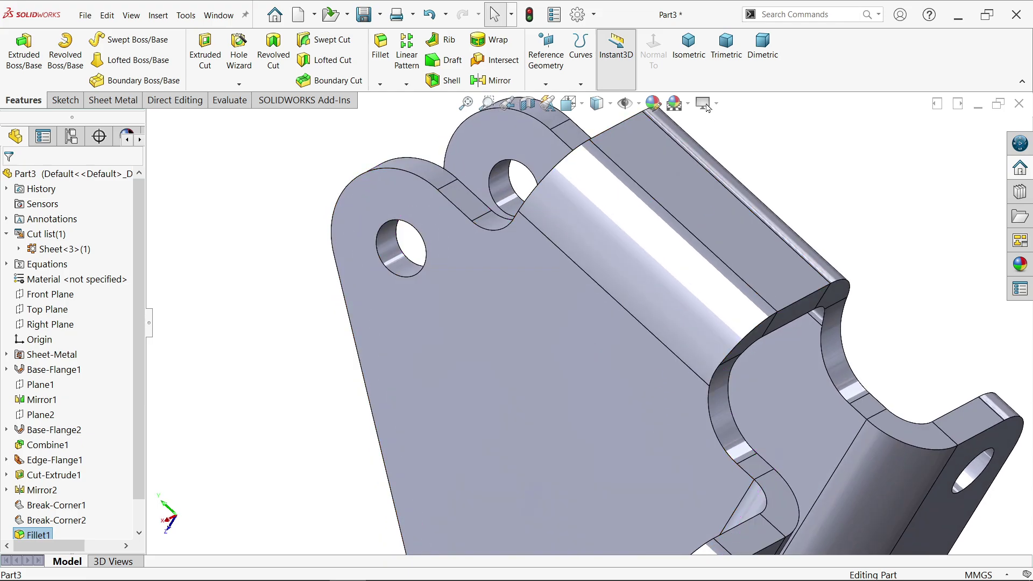
Show the bracket in isometric view and apply a pinkish-red appearance to the whole part
left_click(690, 55)
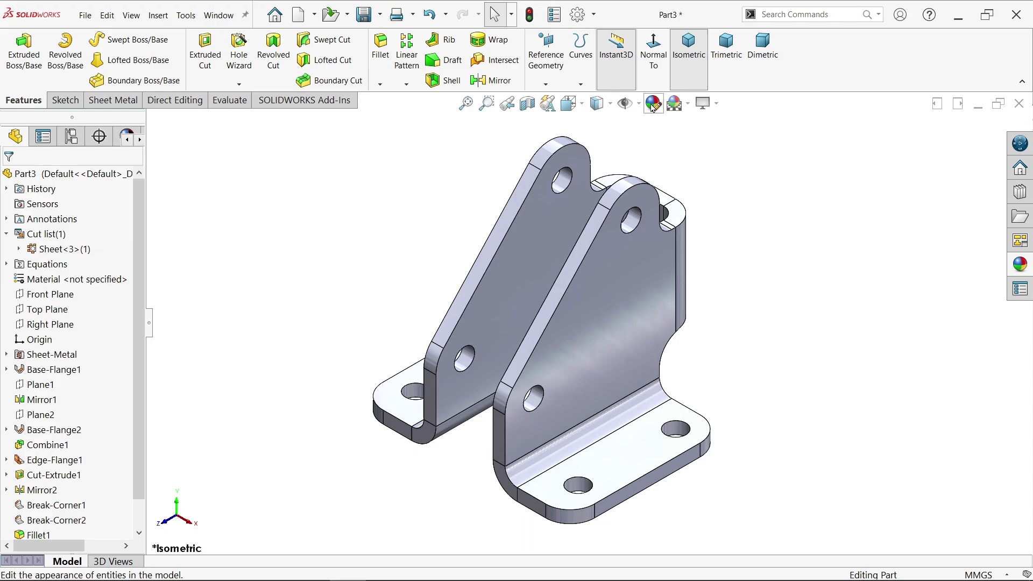
left_click(653, 103)
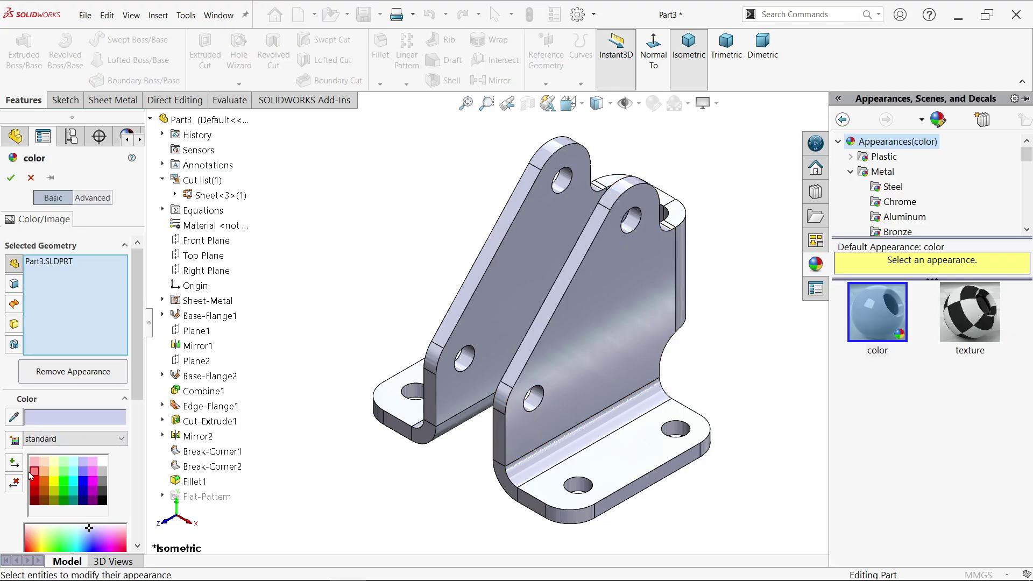
left_click(35, 473)
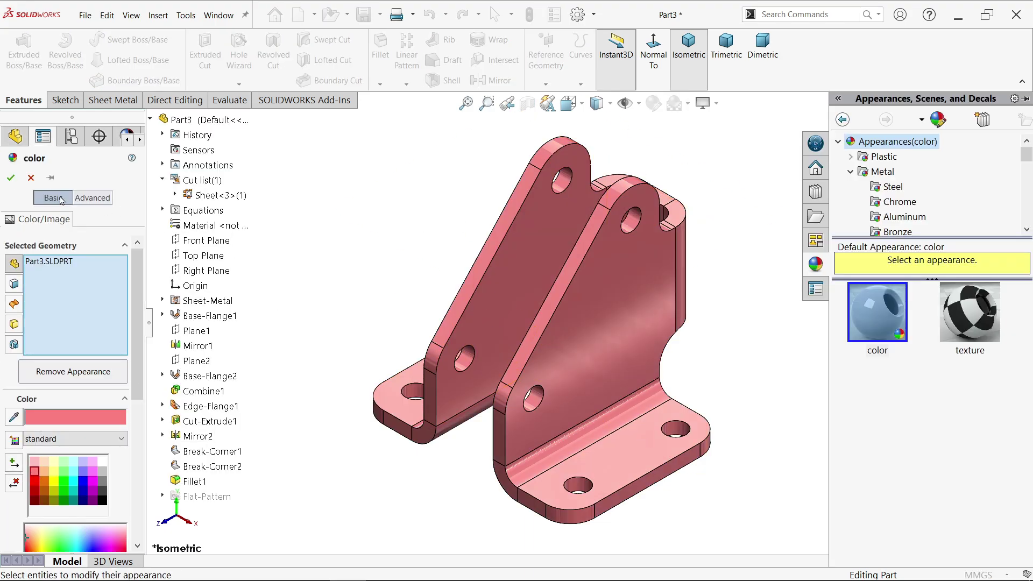
left_click(11, 180)
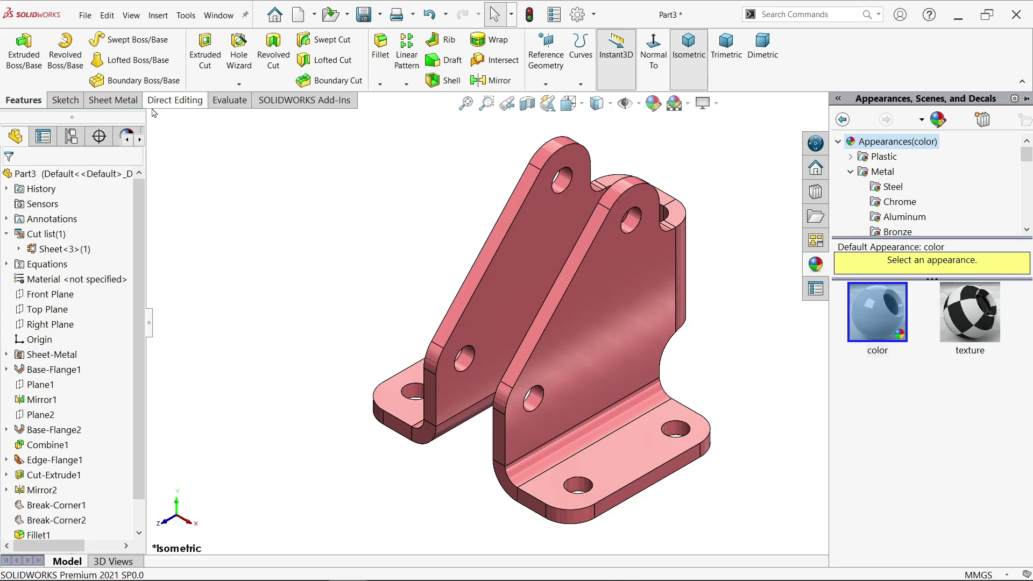
left_click(113, 100)
Flatten the bracket into its flat pattern and start Export to DXF / DWG from its face
left_click(618, 80)
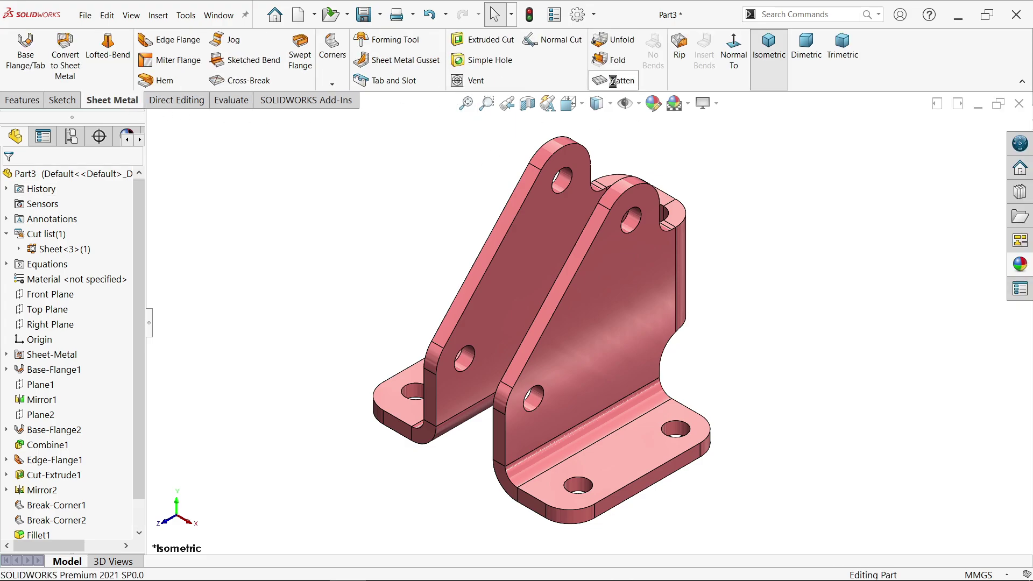
middle_click_drag(729, 256, 491, 283)
right_click(467, 289)
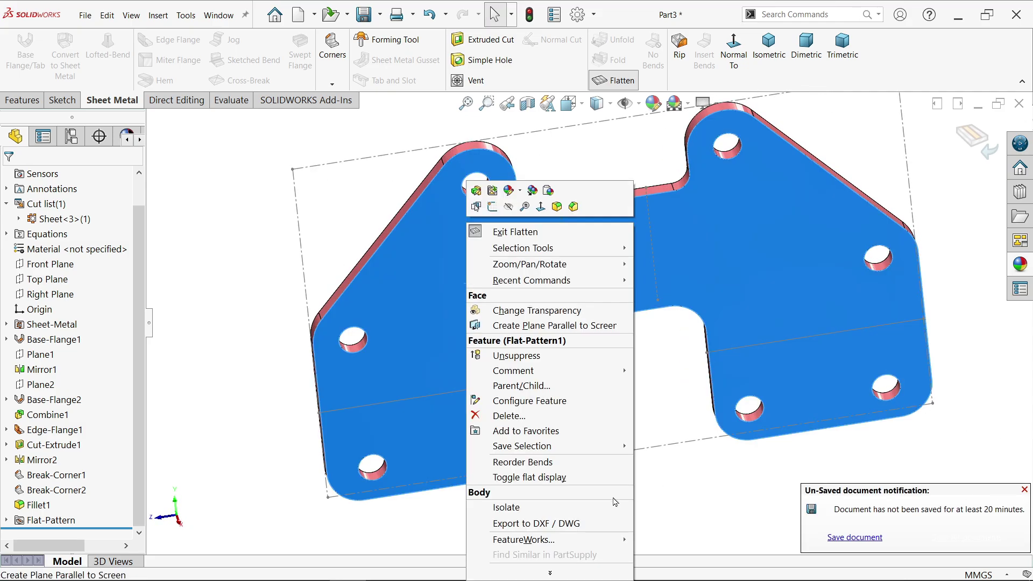
left_click(538, 525)
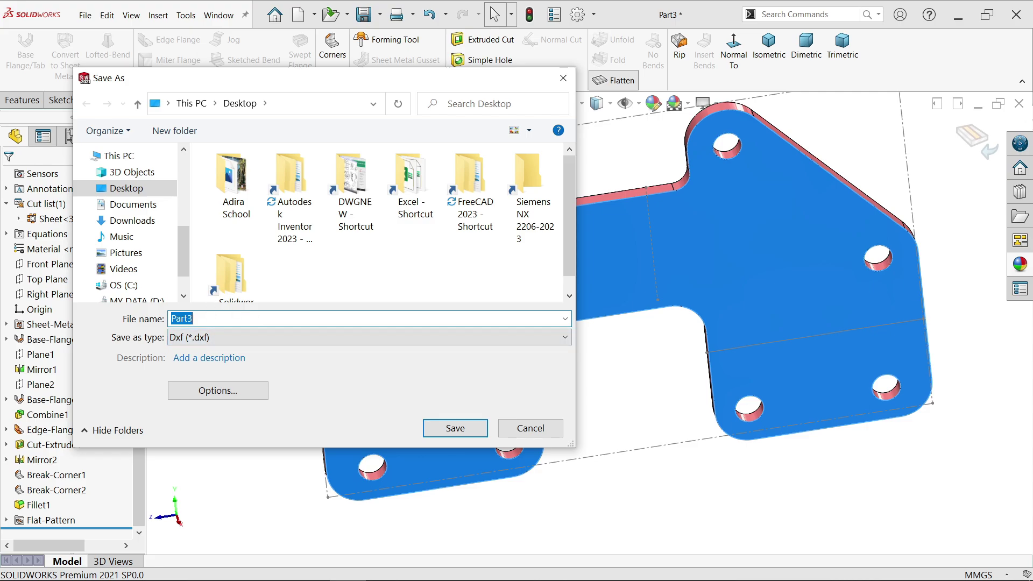
Save the DXF export to the Desktop as 'sheet metal part2'
type("sheet meta")
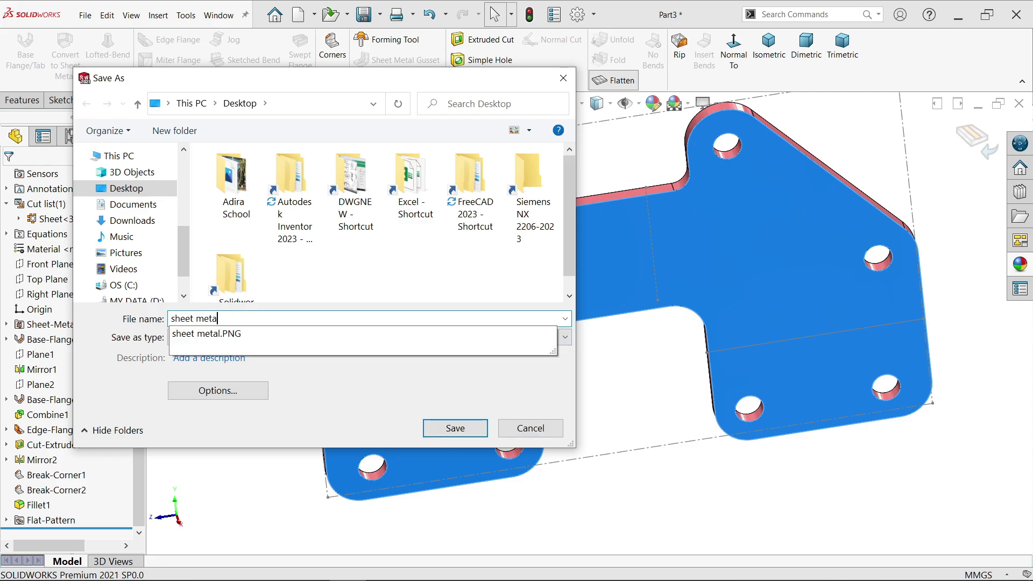
type("l art")
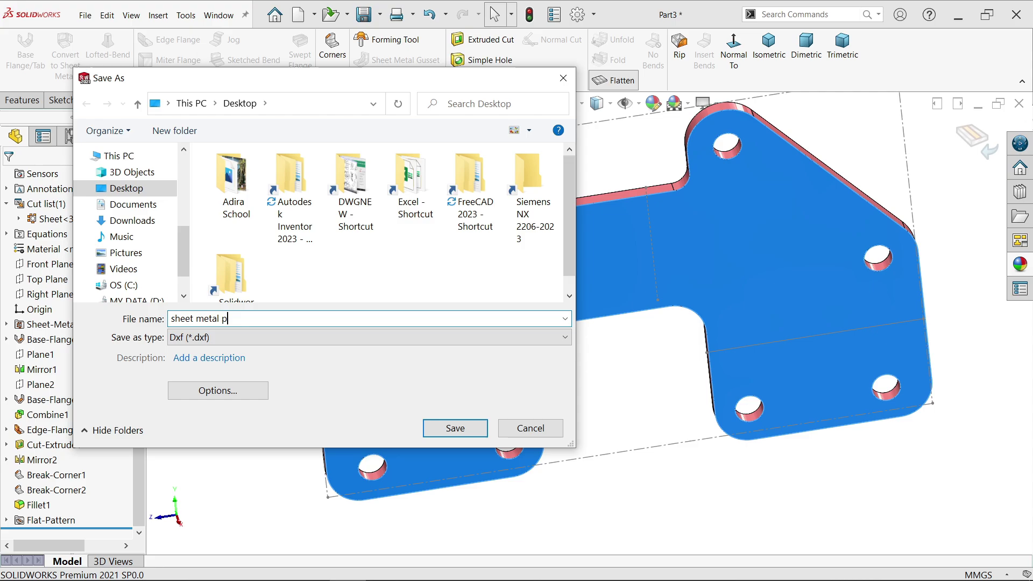
type("part2")
left_click(455, 428)
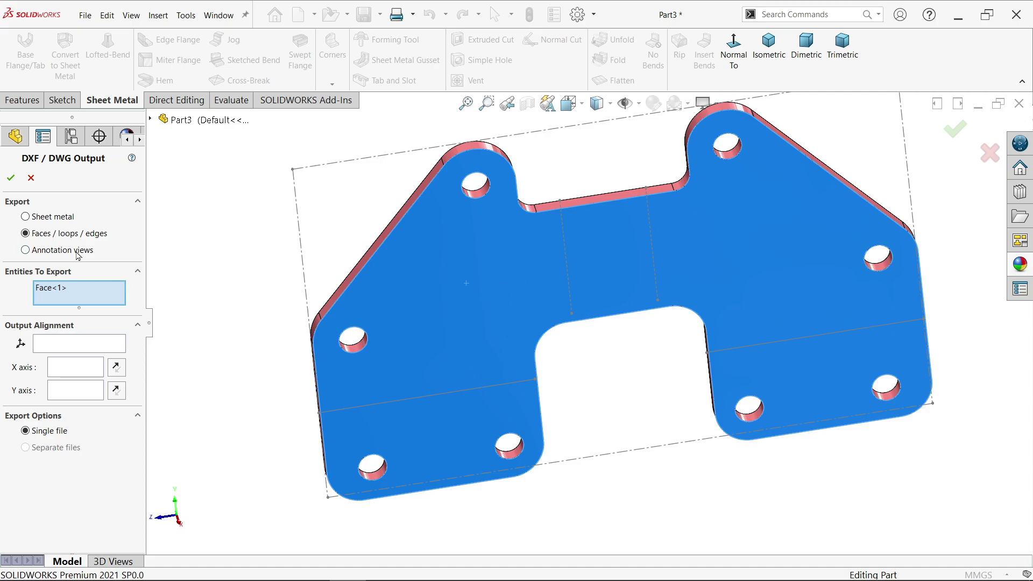
Export the whole sheet-metal flat pattern with geometry, hidden edges, bend lines and sketches
left_click(59, 218)
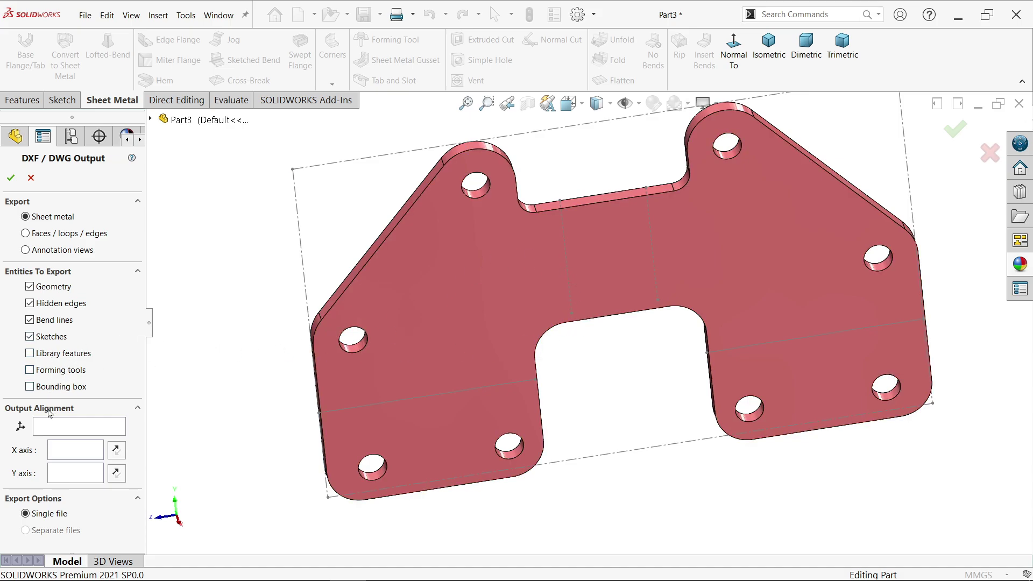
left_click(11, 177)
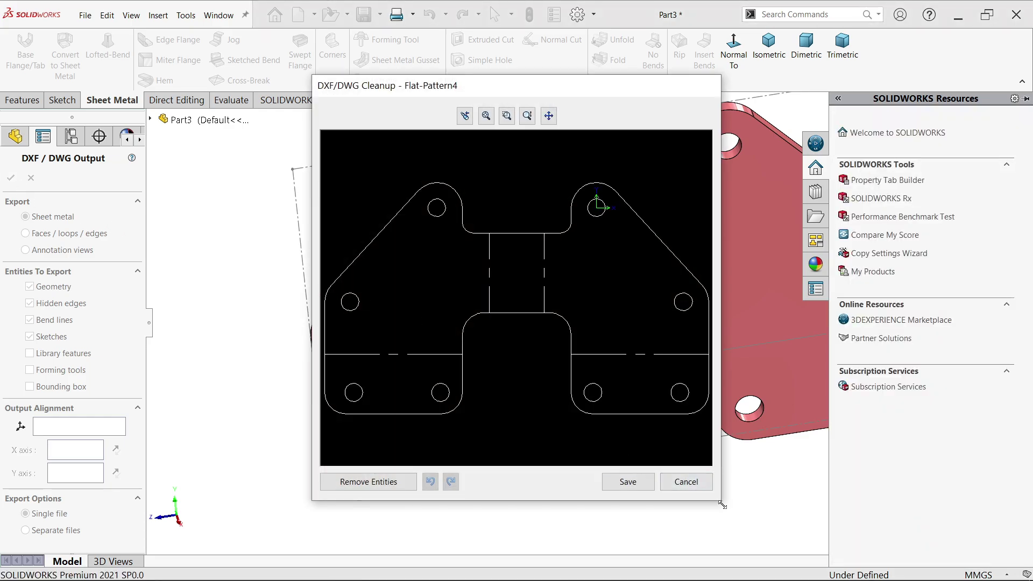
Inspect the flat-pattern outline and upper-left lug in the enlarged cleanup preview, then save the DXF
left_click_drag(722, 504, 795, 533)
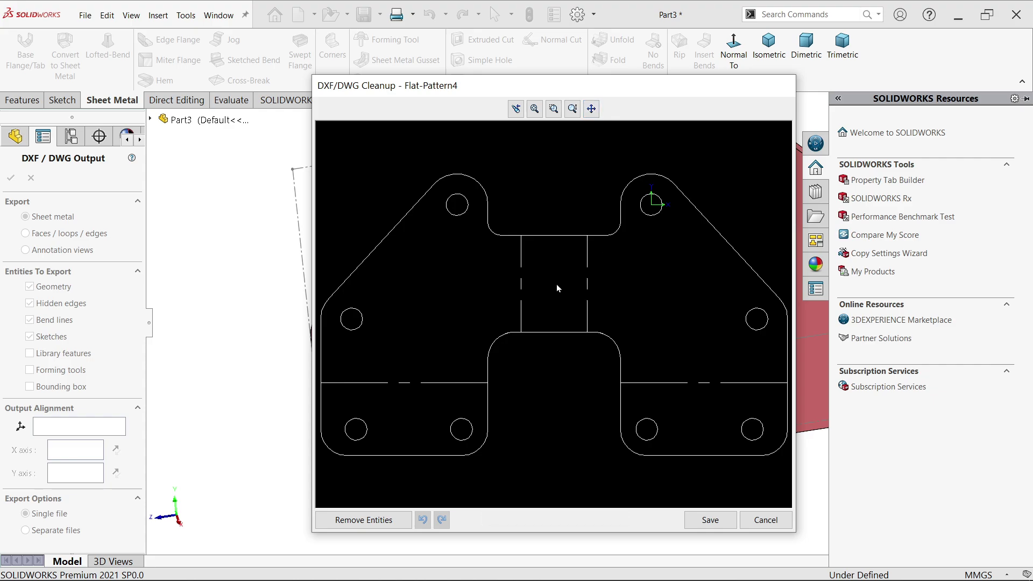
left_click(592, 108)
left_click_drag(604, 152, 601, 187)
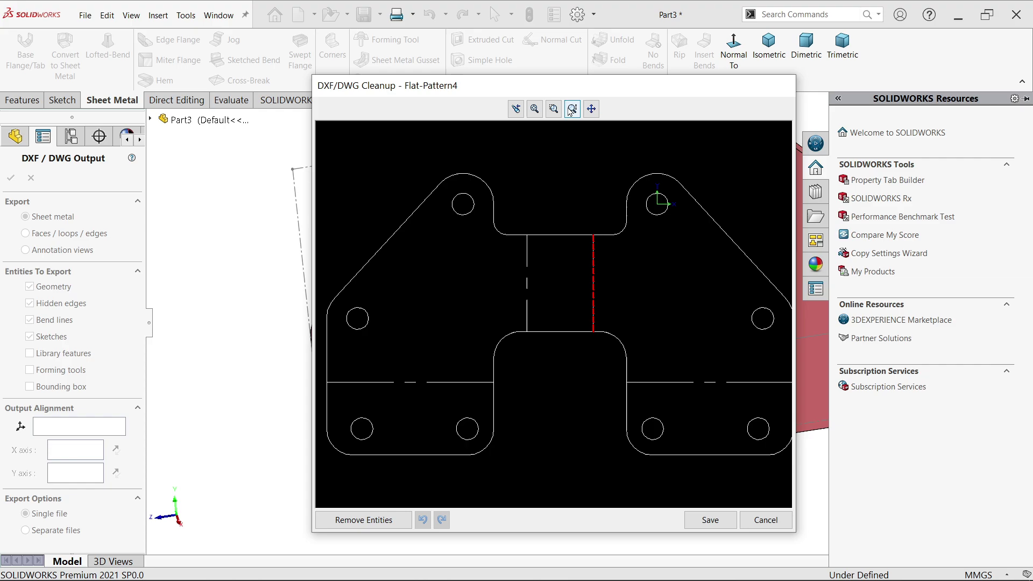
left_click_drag(543, 247, 547, 272)
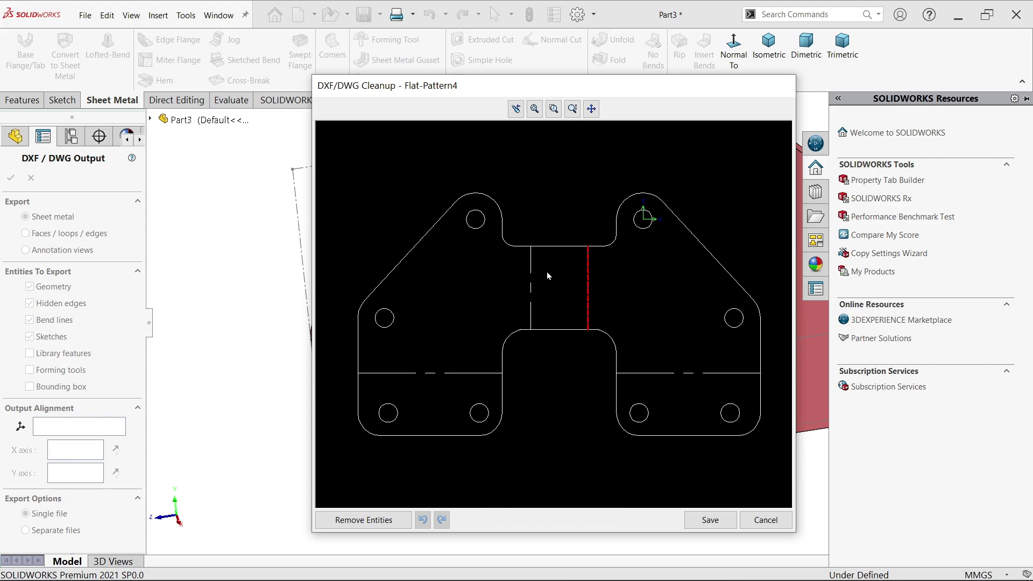
left_click(553, 109)
left_click_drag(421, 150, 530, 341)
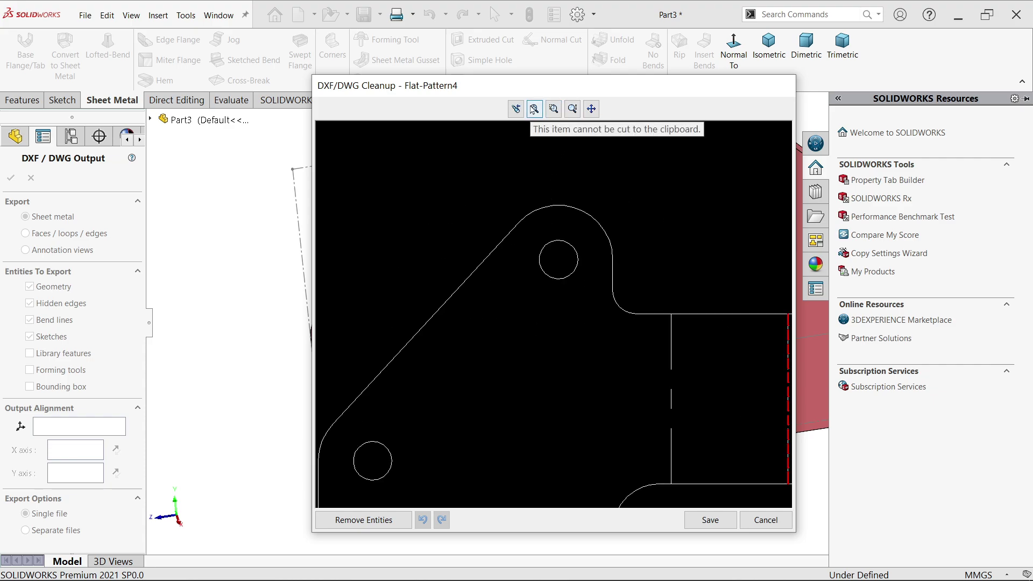
left_click(536, 109)
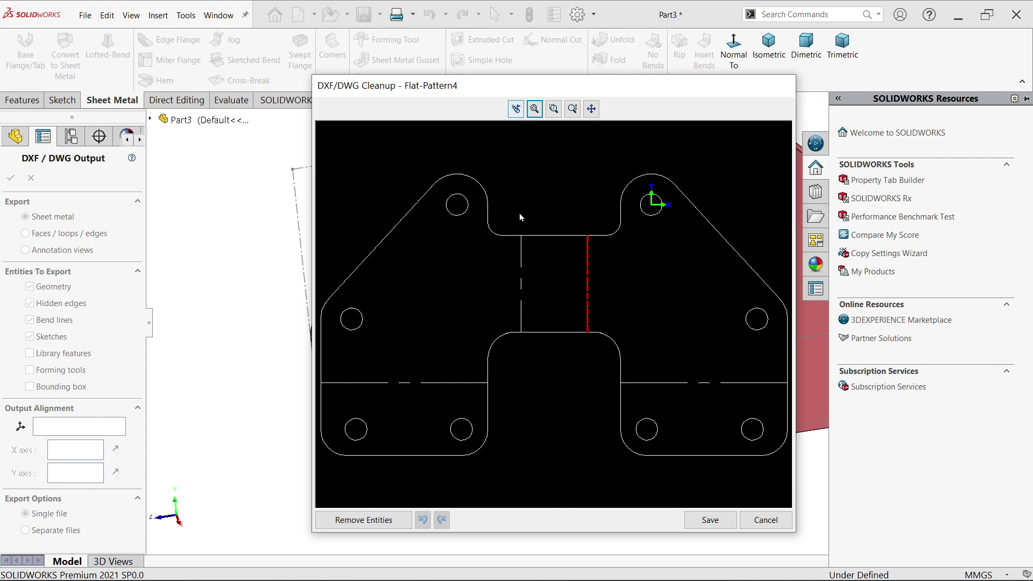
left_click(704, 520)
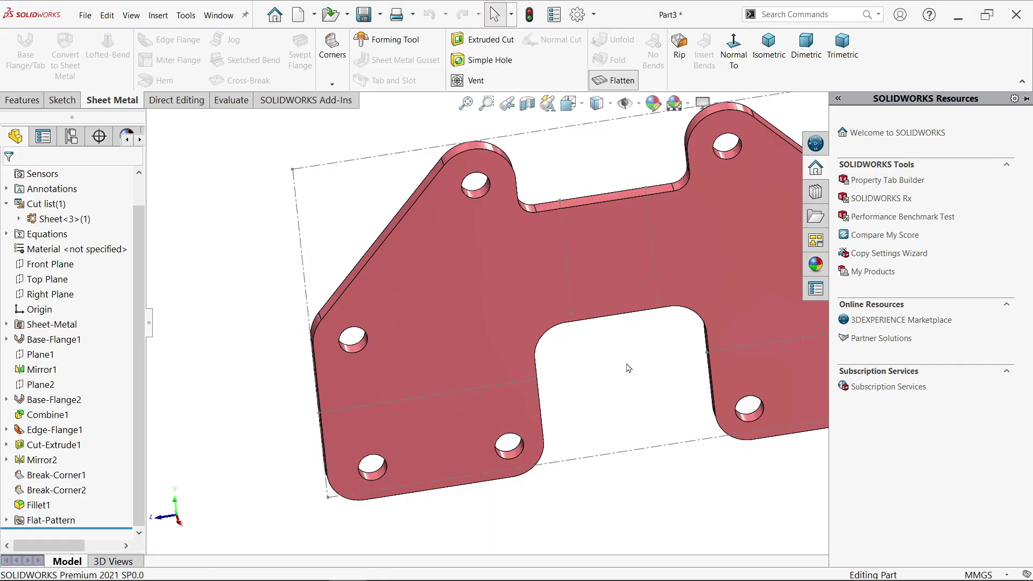
Fold the bracket back into its bent 3D shape and view it isometrically
left_click(617, 81)
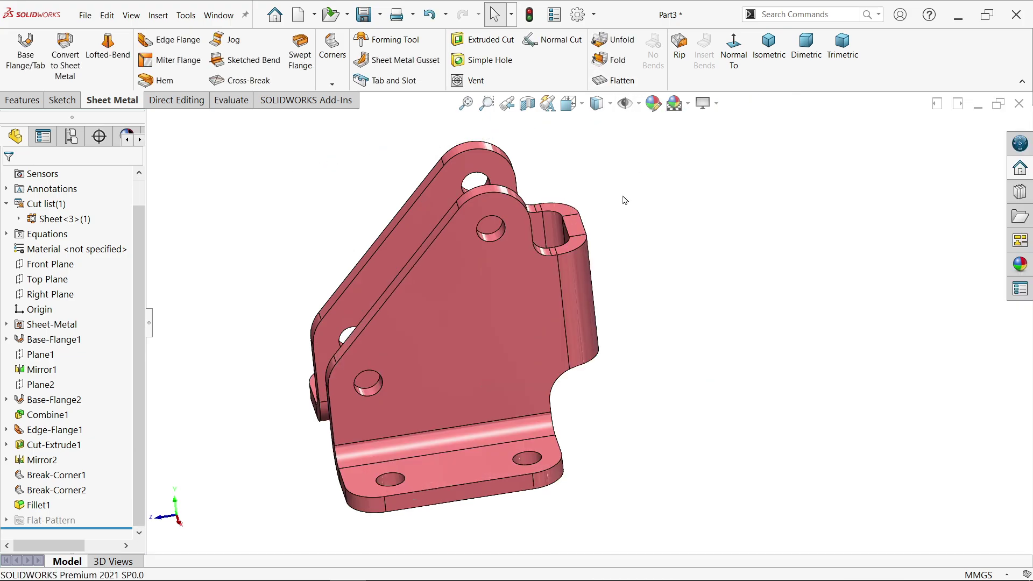
left_click(770, 56)
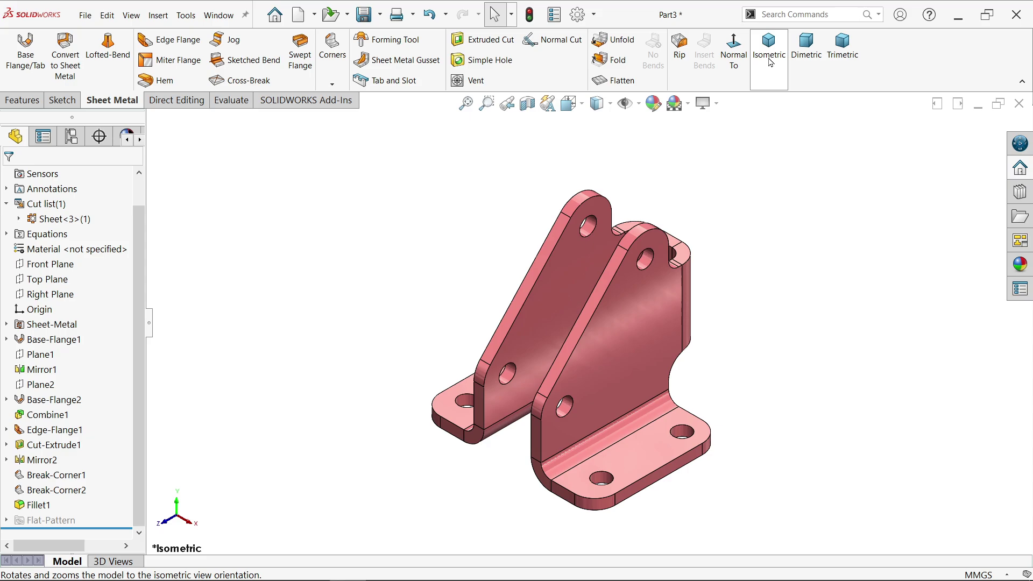